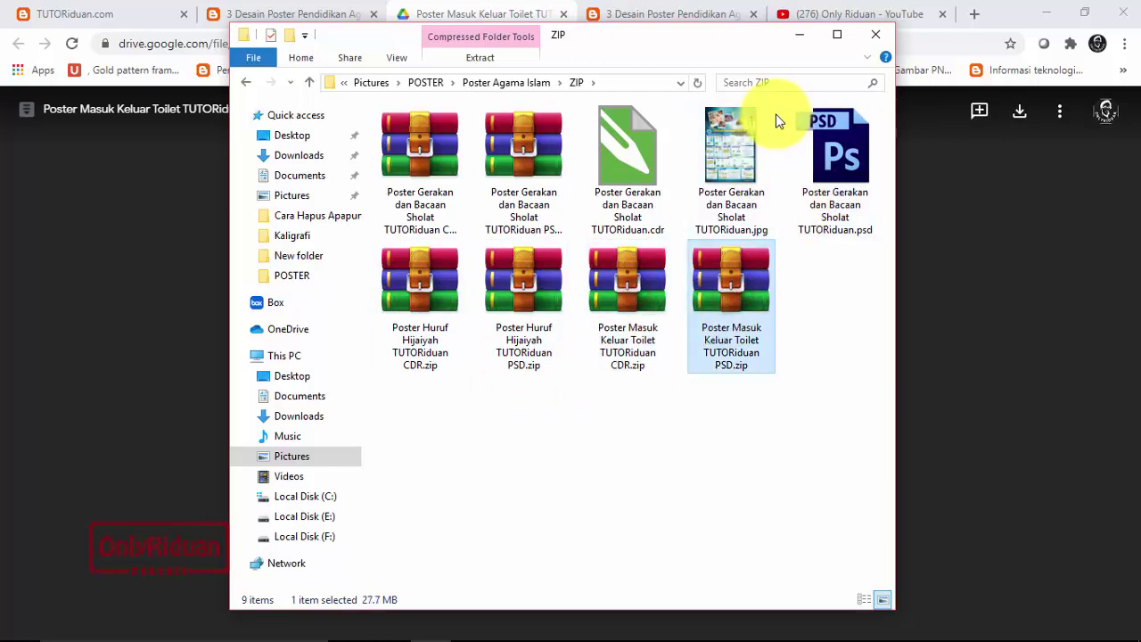
Step: Return to the poster article and download the Revue BT font from its linked dafontfree.net page
{"action": "left_click", "coordinate": [800, 39]}
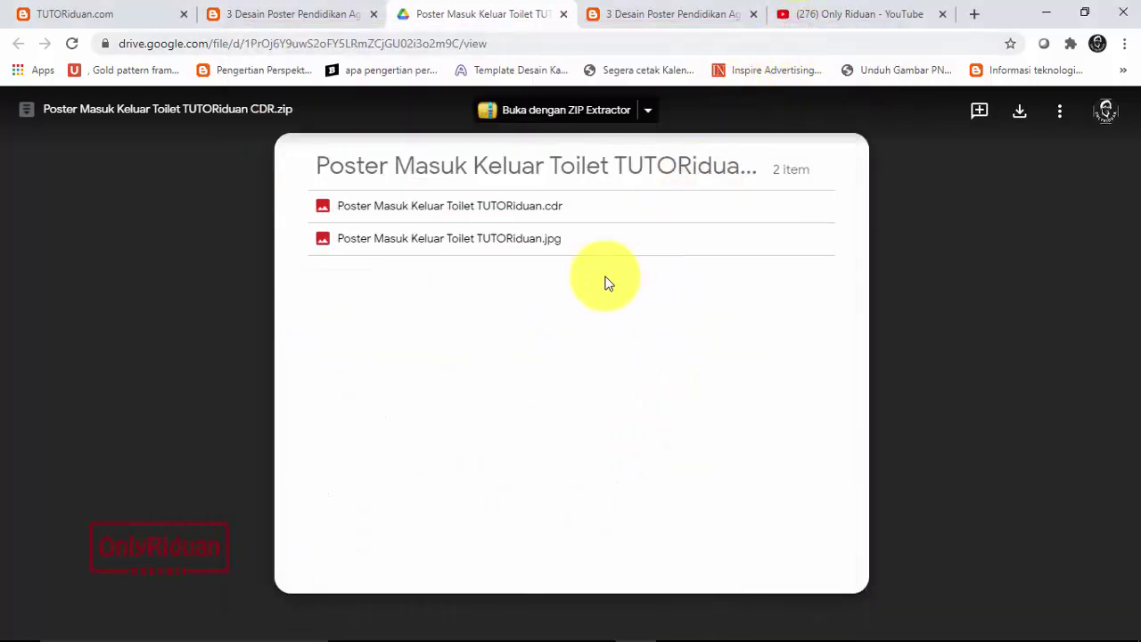
{"action": "left_click", "coordinate": [291, 24]}
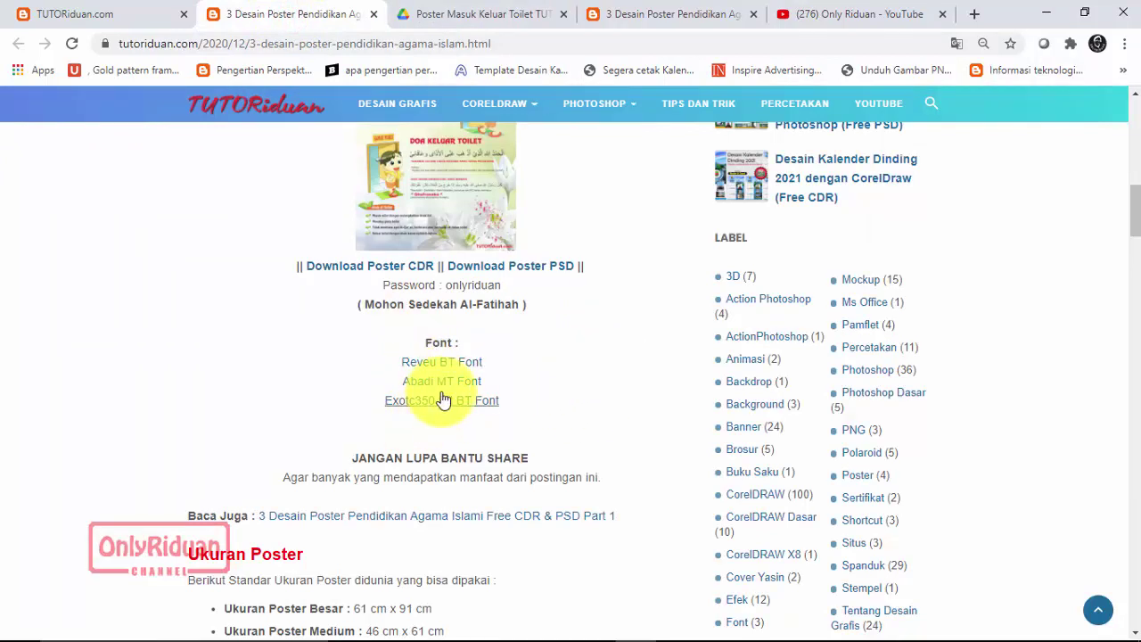
{"action": "left_click", "coordinate": [446, 362]}
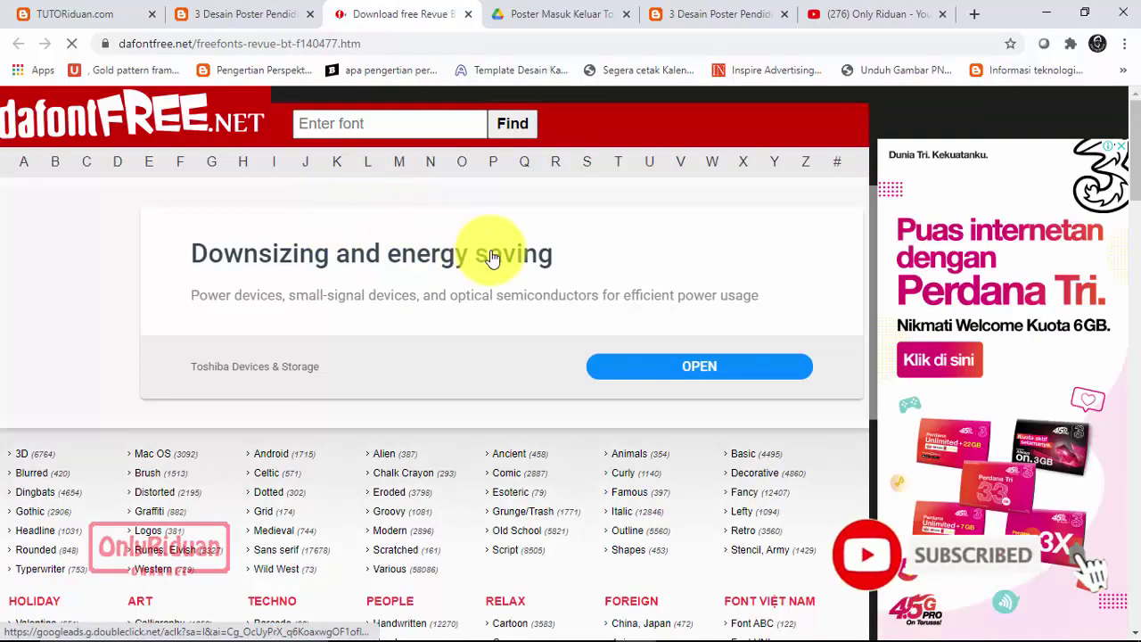
{"action": "scroll", "coordinate": [584, 287], "scroll_direction": "down", "scroll_amount": 3}
{"action": "scroll", "coordinate": [583, 287], "scroll_direction": "down", "scroll_amount": 4}
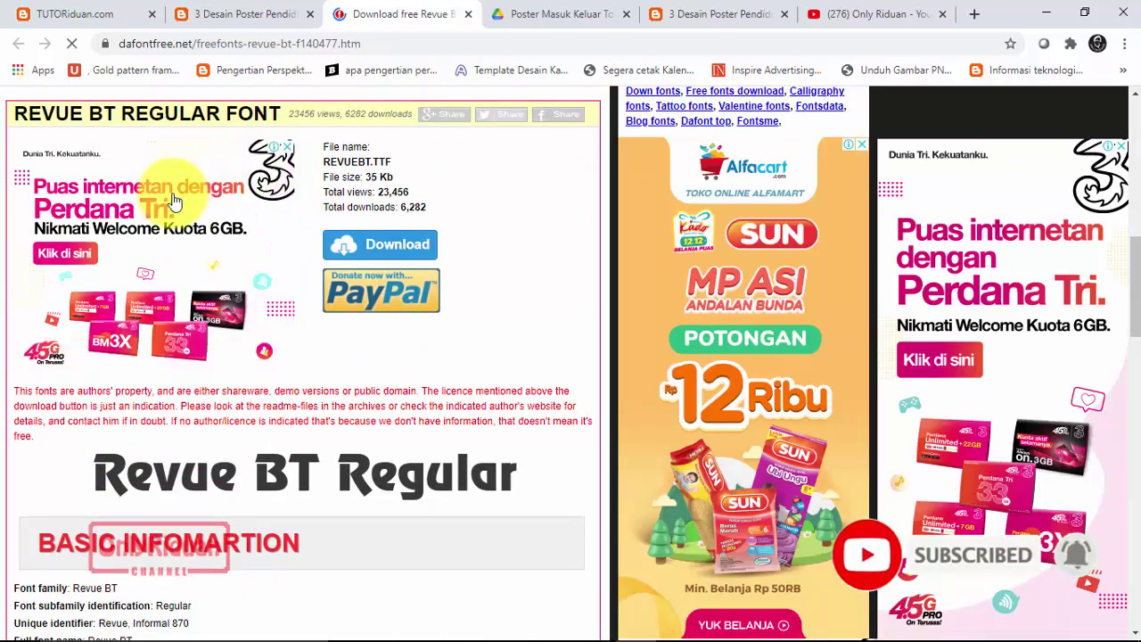
{"action": "left_click", "coordinate": [397, 249]}
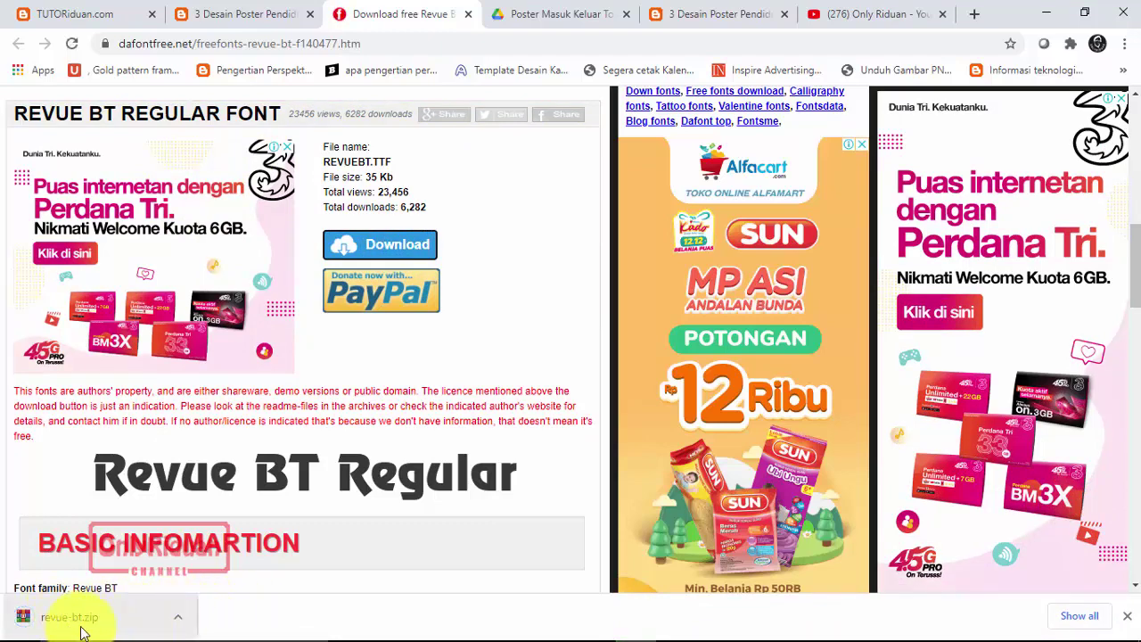
Step: Locate the downloaded revue-bt.zip and paste it into the Poster Agama Islam folder under Pictures > POSTER
{"action": "left_click", "coordinate": [179, 617]}
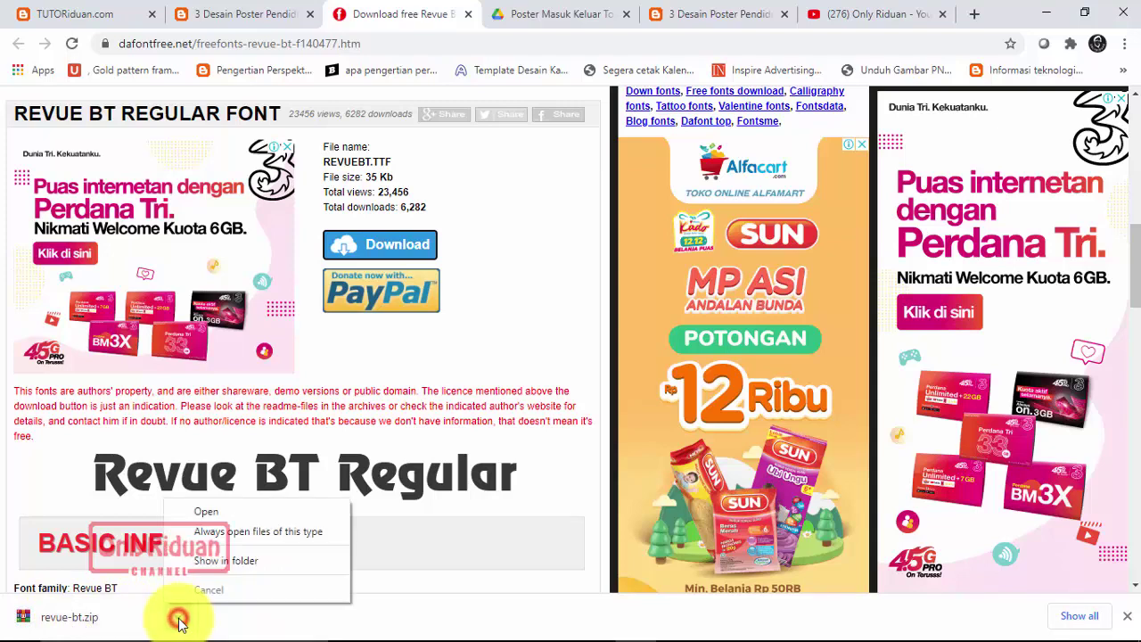
{"action": "left_click", "coordinate": [232, 560]}
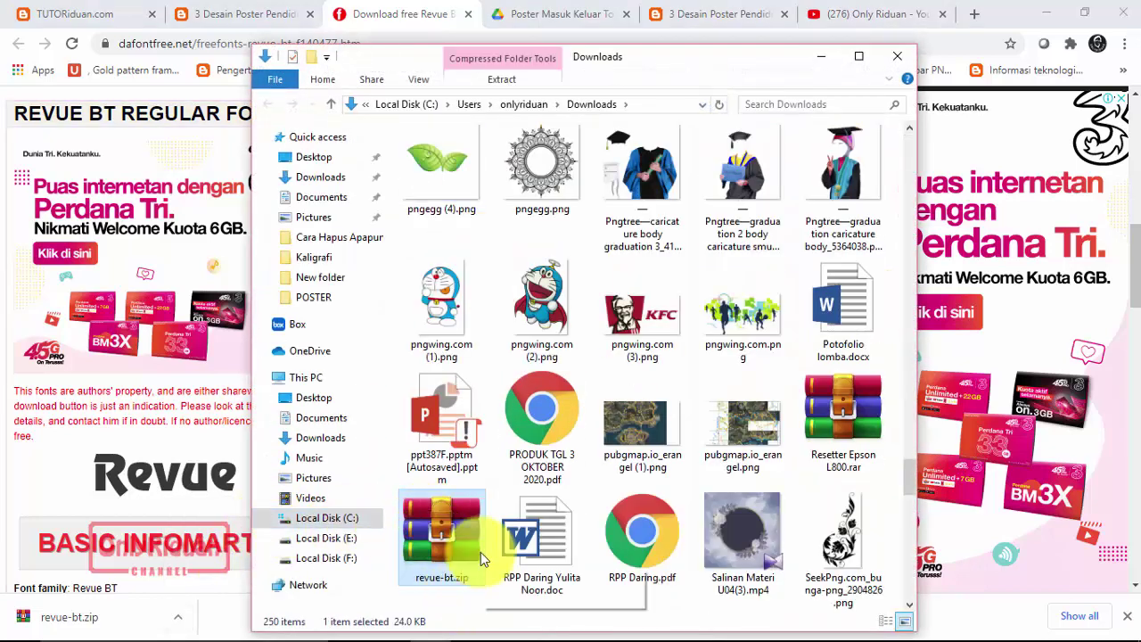
{"action": "left_click", "coordinate": [313, 478]}
{"action": "left_click", "coordinate": [439, 185]}
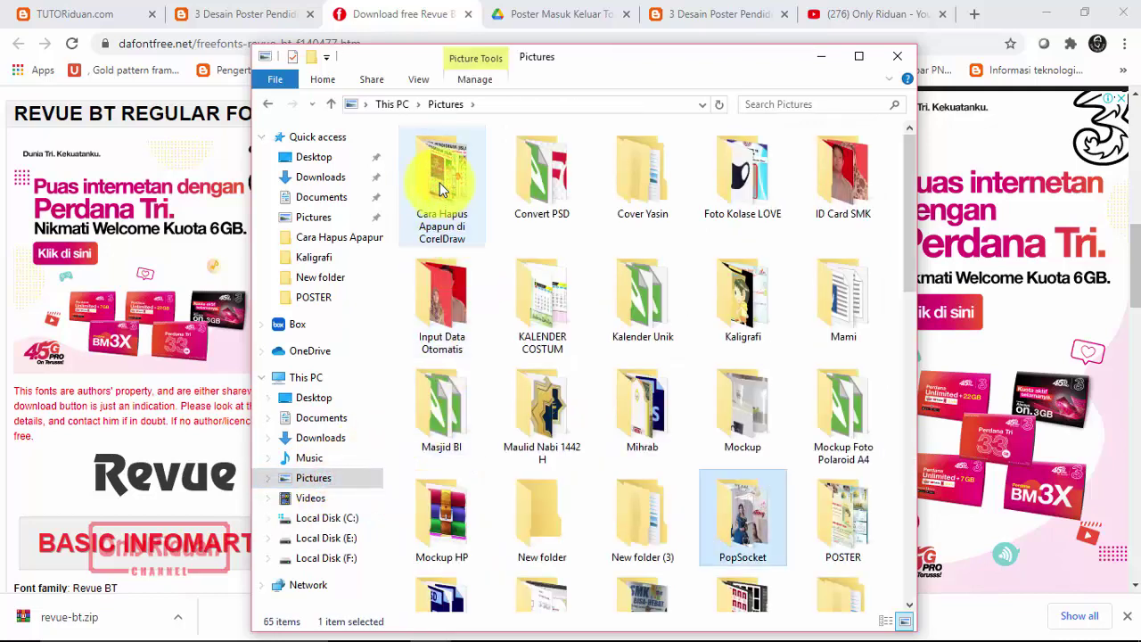
{"action": "double_click", "coordinate": [835, 523]}
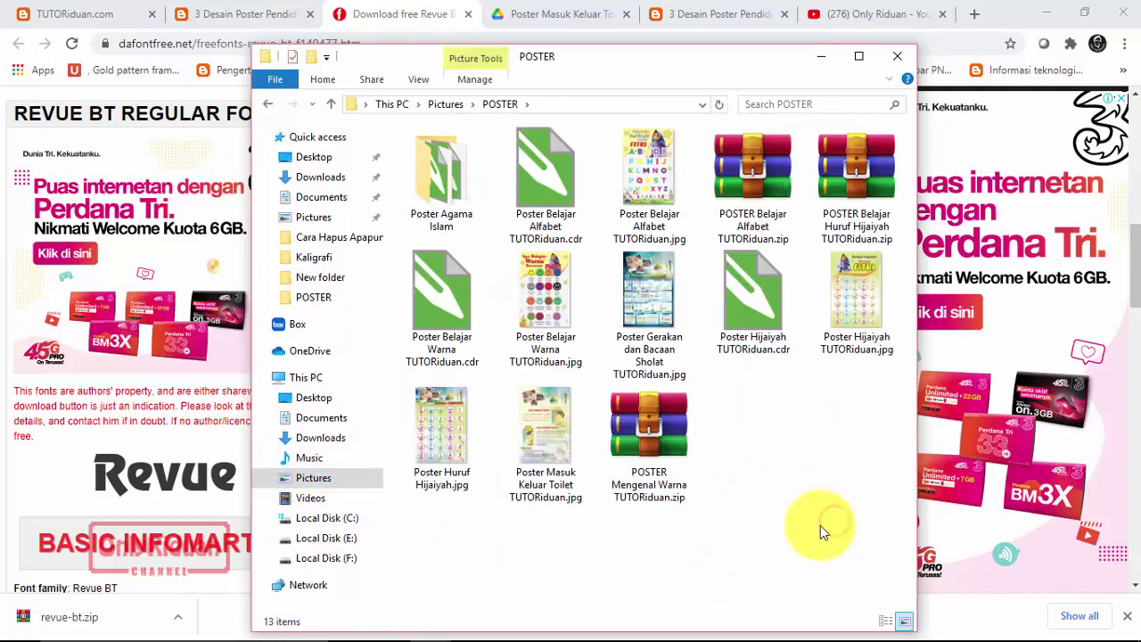
{"action": "double_click", "coordinate": [430, 172]}
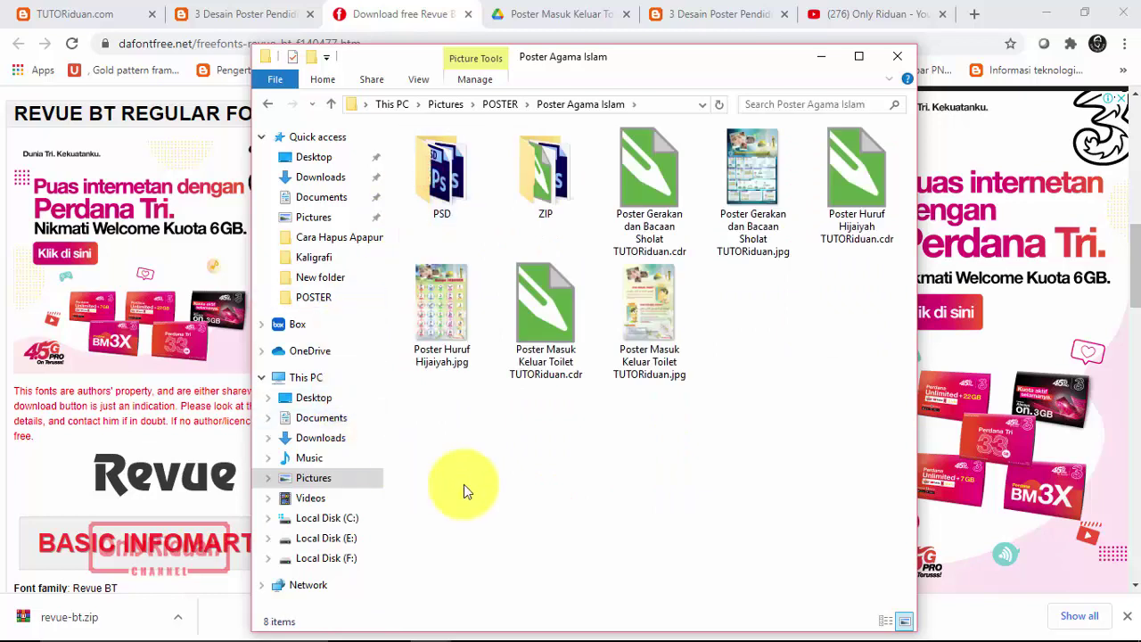
{"action": "right_click", "coordinate": [799, 383]}
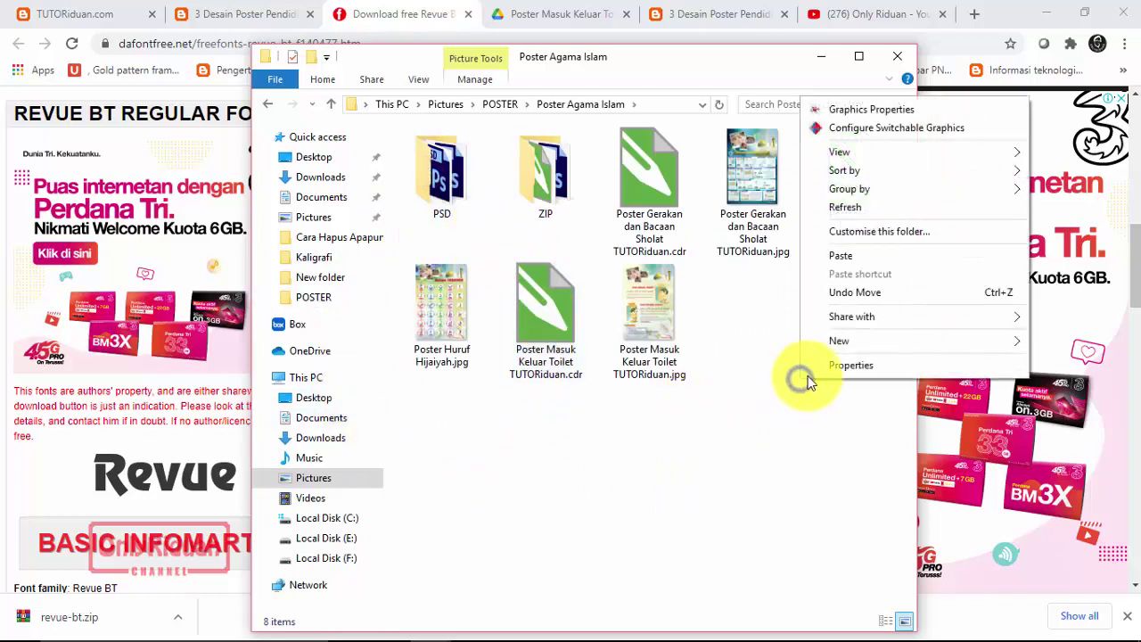
{"action": "left_click", "coordinate": [865, 258]}
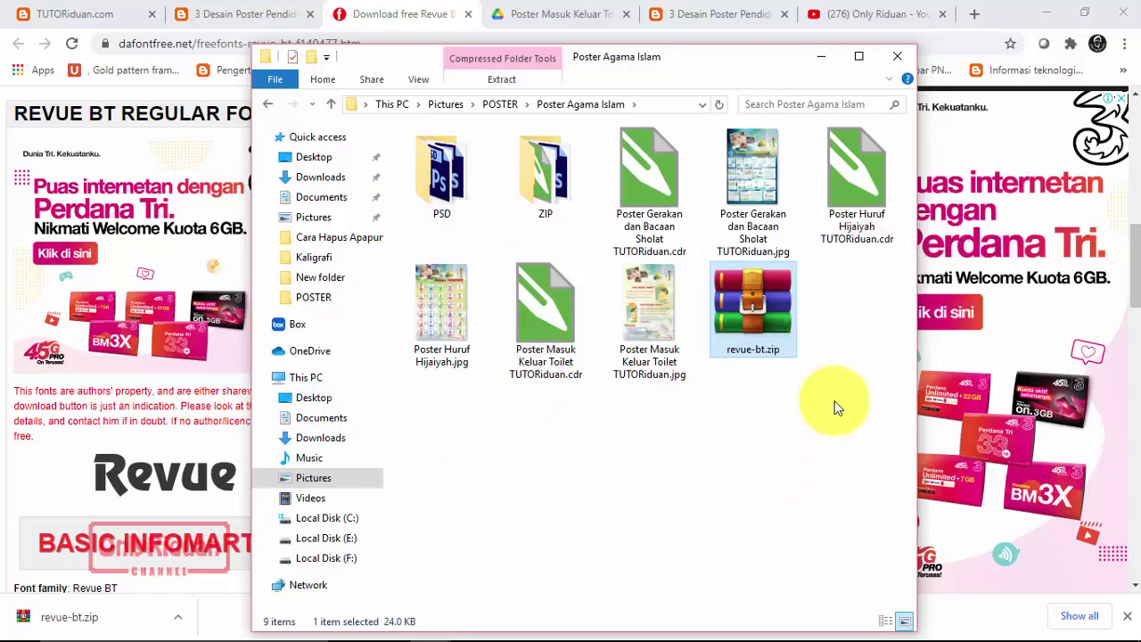
Step: Extract revue-bt.zip directly into the Poster Agama Islam folder
{"action": "left_click", "coordinate": [833, 400]}
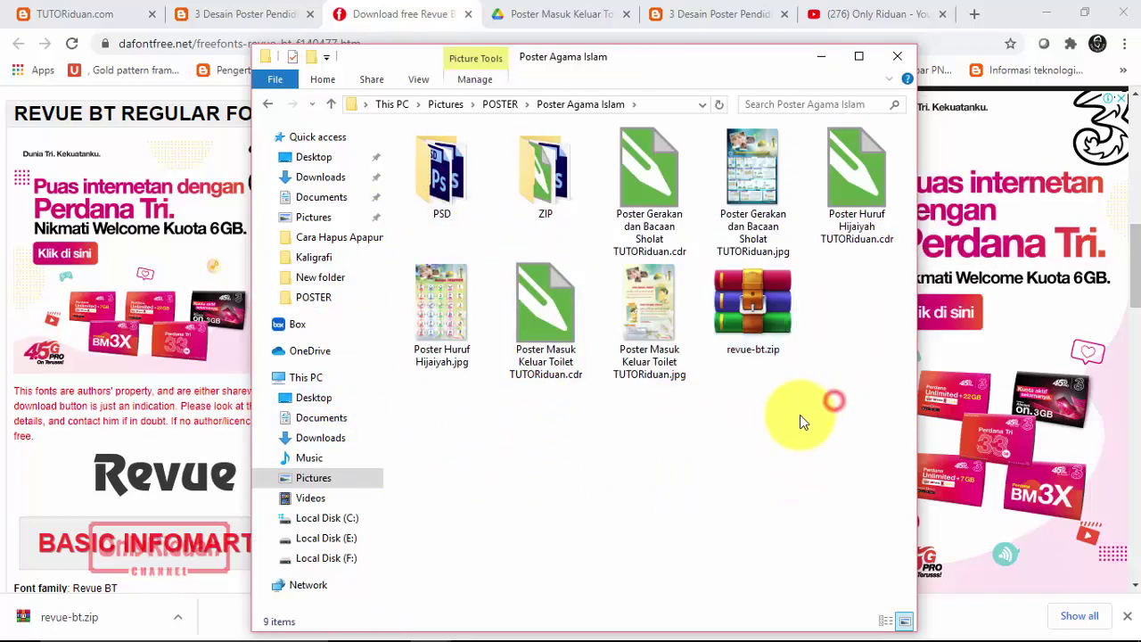
{"action": "right_click", "coordinate": [750, 328]}
{"action": "left_click", "coordinate": [821, 333]}
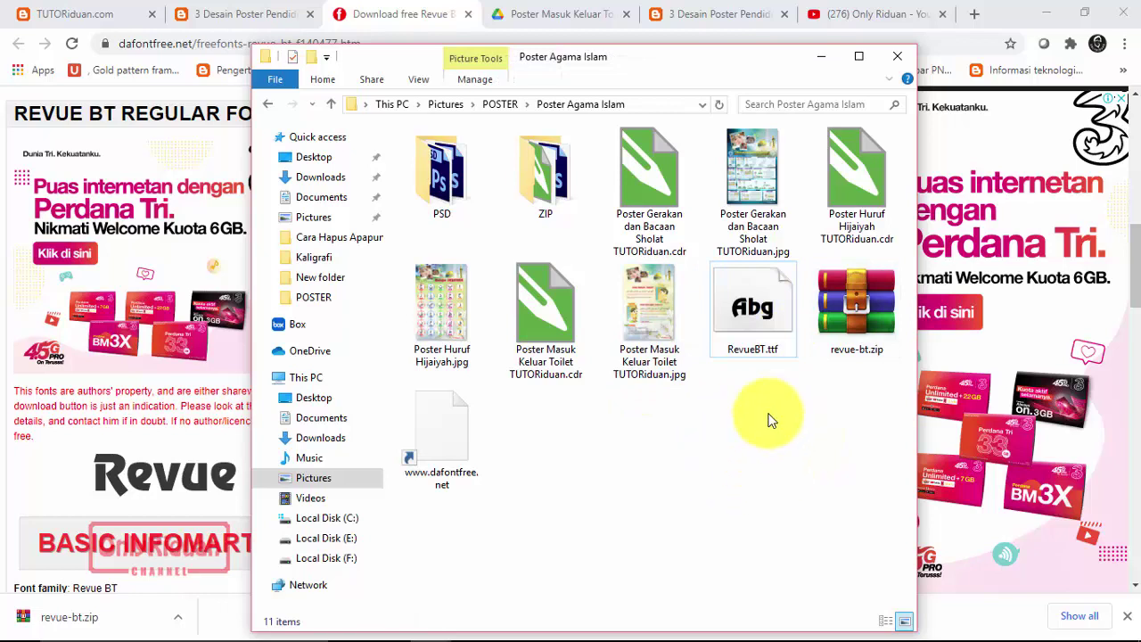
Step: Install the RevueBT.ttf font, replacing the already installed version
{"action": "left_click", "coordinate": [762, 312]}
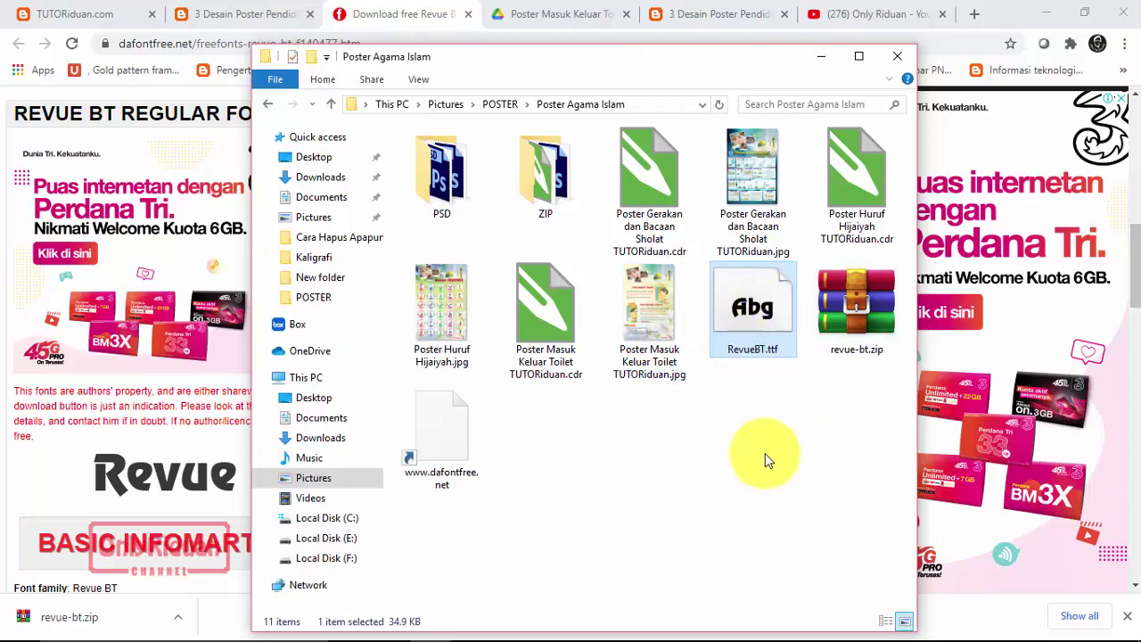
{"action": "right_click", "coordinate": [758, 317]}
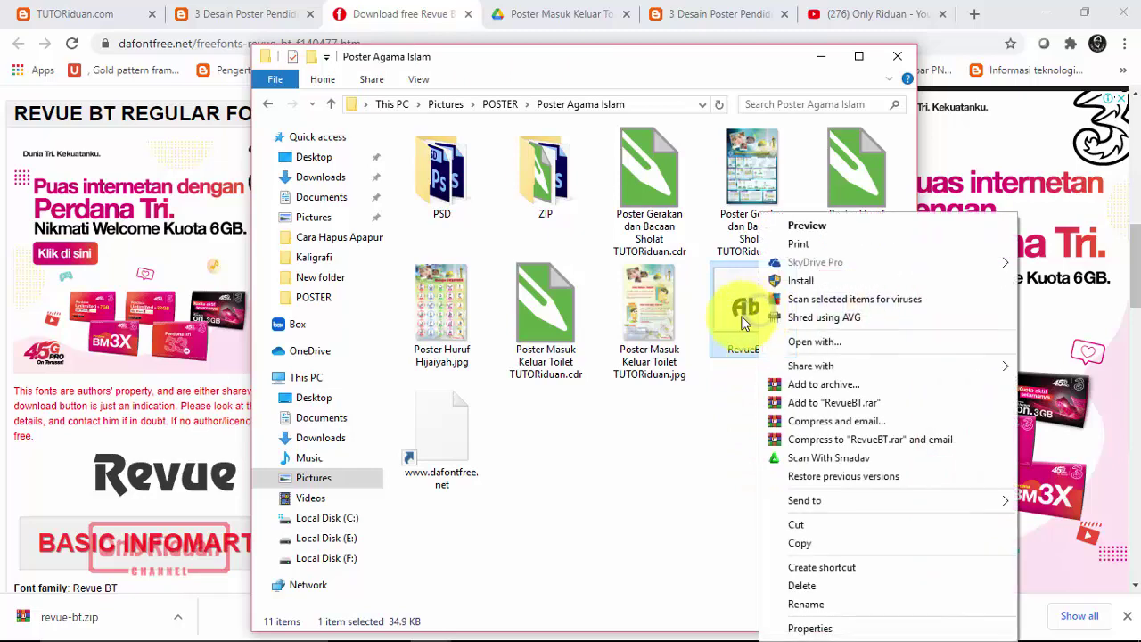
{"action": "left_click", "coordinate": [820, 281]}
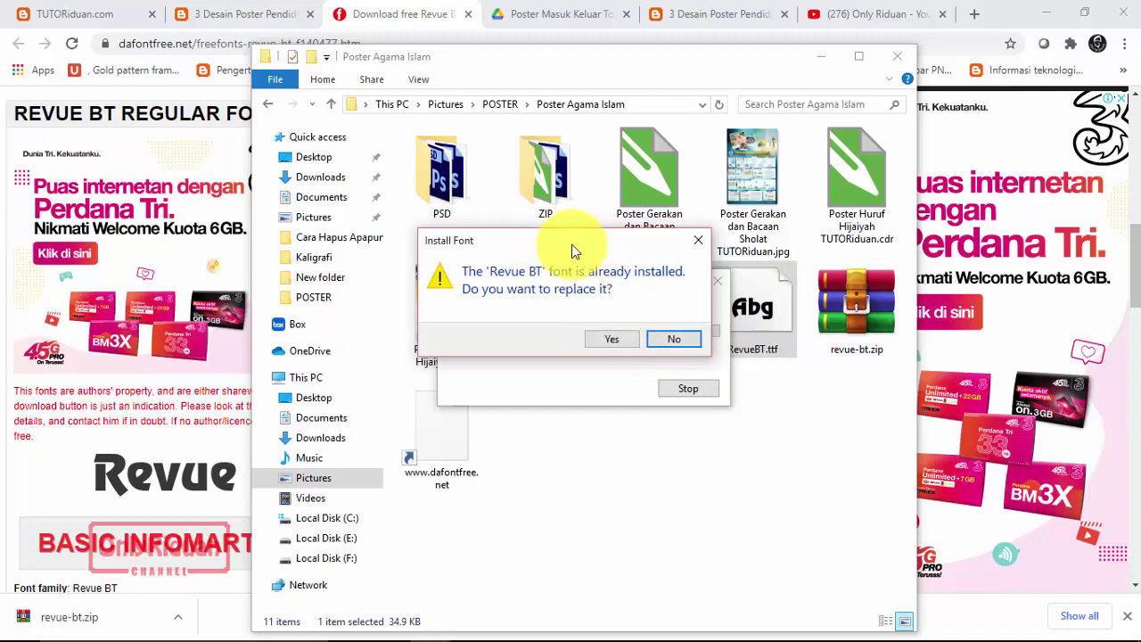
{"action": "left_click", "coordinate": [608, 340]}
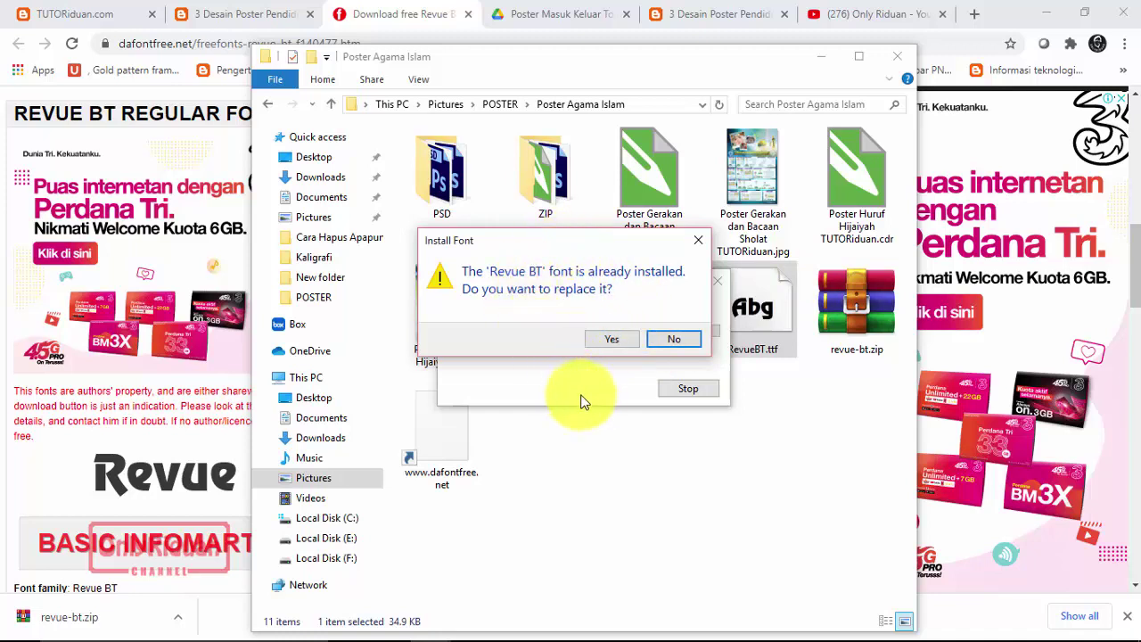
{"action": "left_click", "coordinate": [618, 342]}
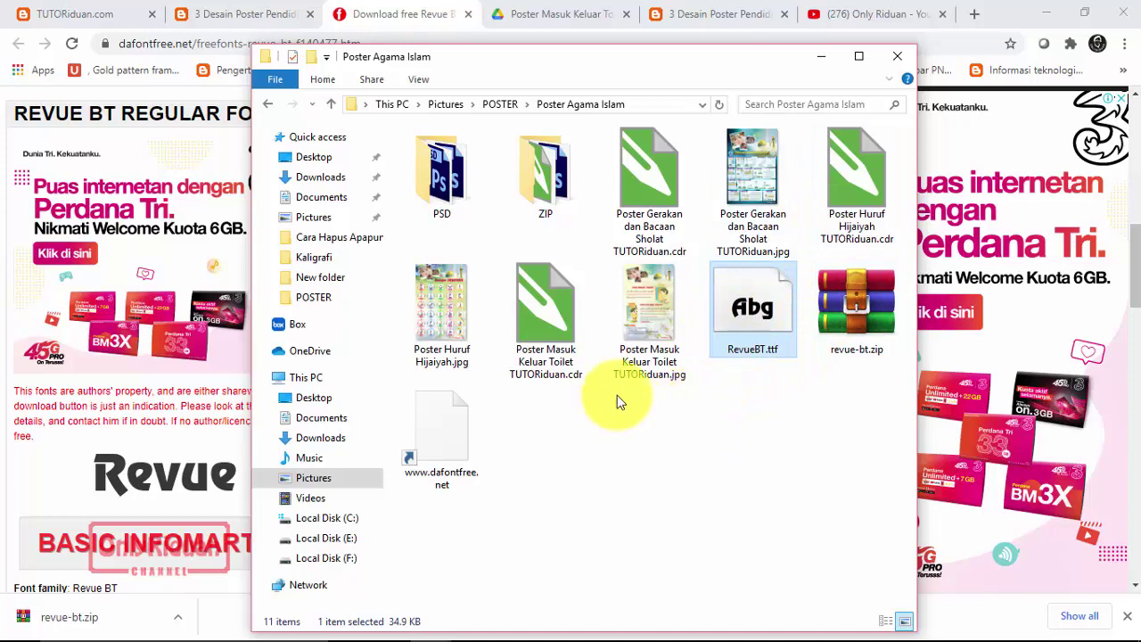
Step: Check the contents of the ZIP folder and close the Revue BT font download page
{"action": "double_click", "coordinate": [552, 207]}
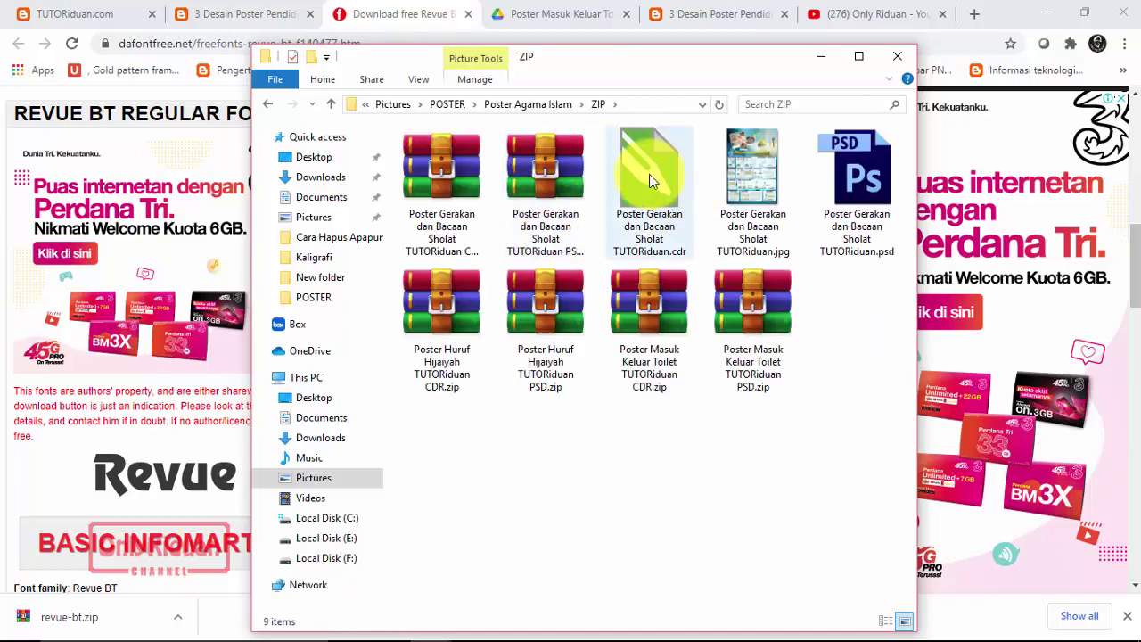
{"action": "left_click", "coordinate": [819, 56]}
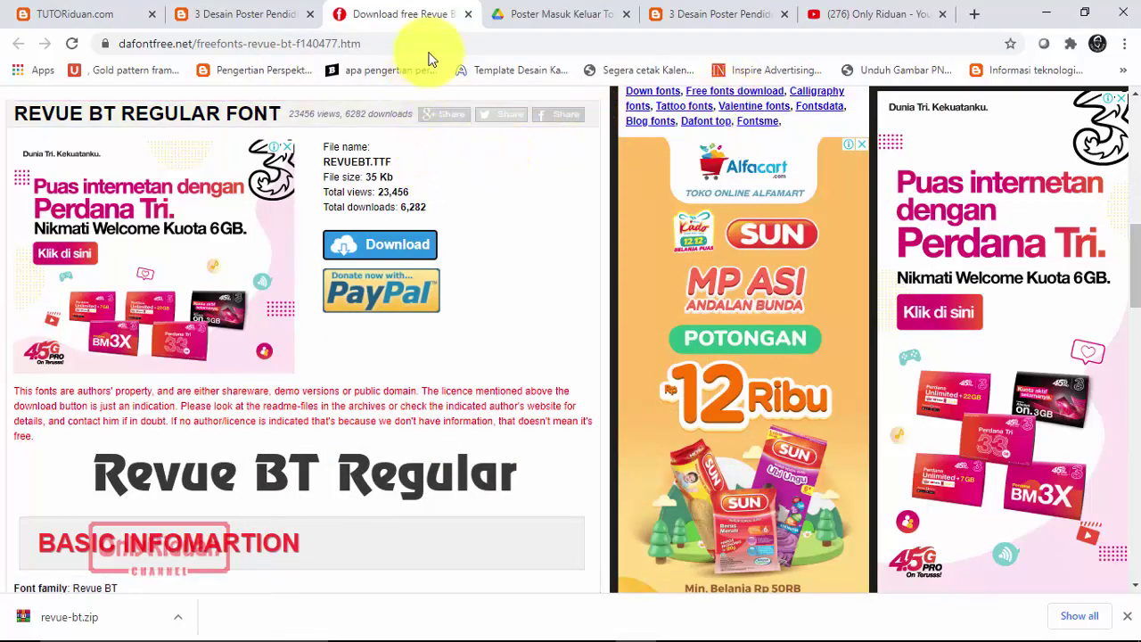
{"action": "left_click", "coordinate": [466, 14]}
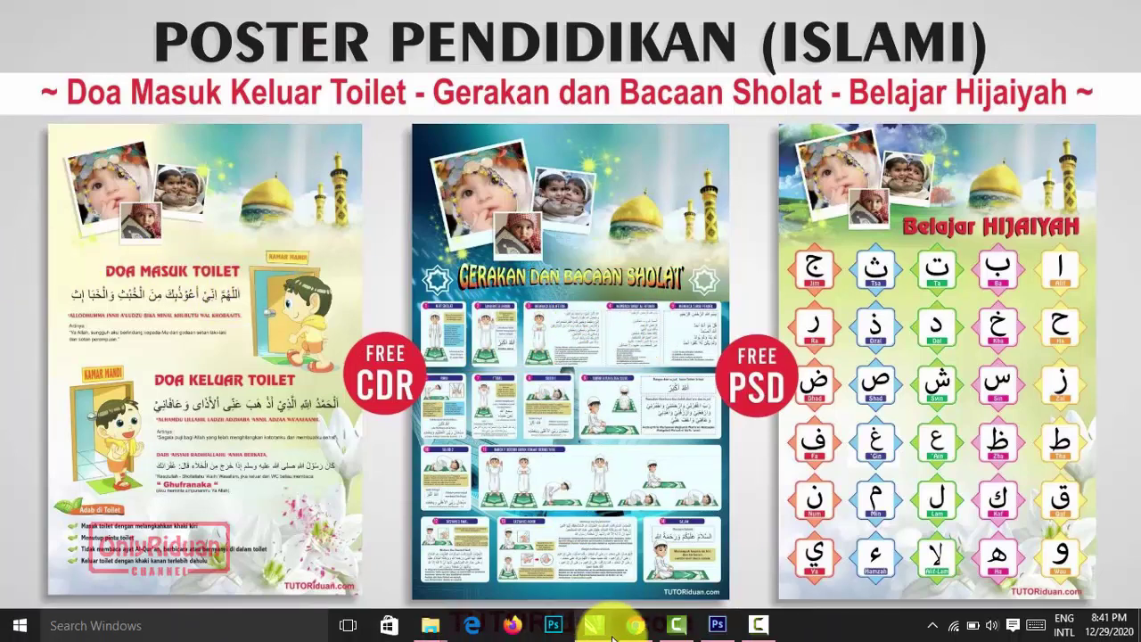
Step: Switch to CorelDRAW and examine the Arabic text of the Poster Gerakan dan Bacaan Sholat up close
{"action": "mouse_move", "coordinate": [592, 623]}
{"action": "left_click", "coordinate": [420, 567]}
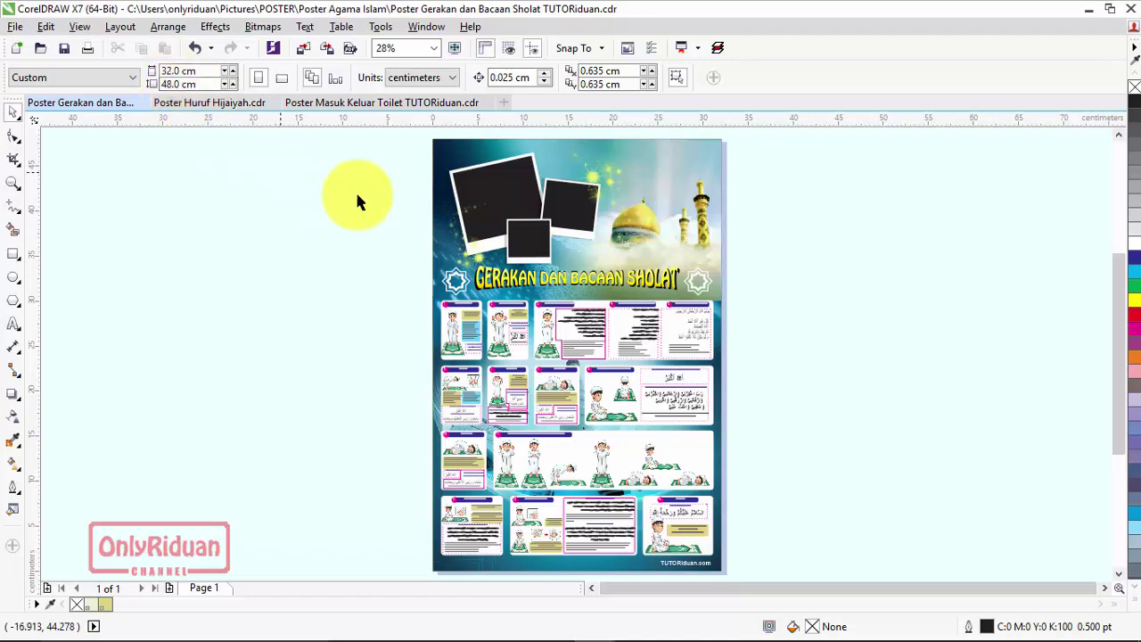
{"action": "scroll", "coordinate": [643, 326], "scroll_direction": "up", "scroll_amount": 9}
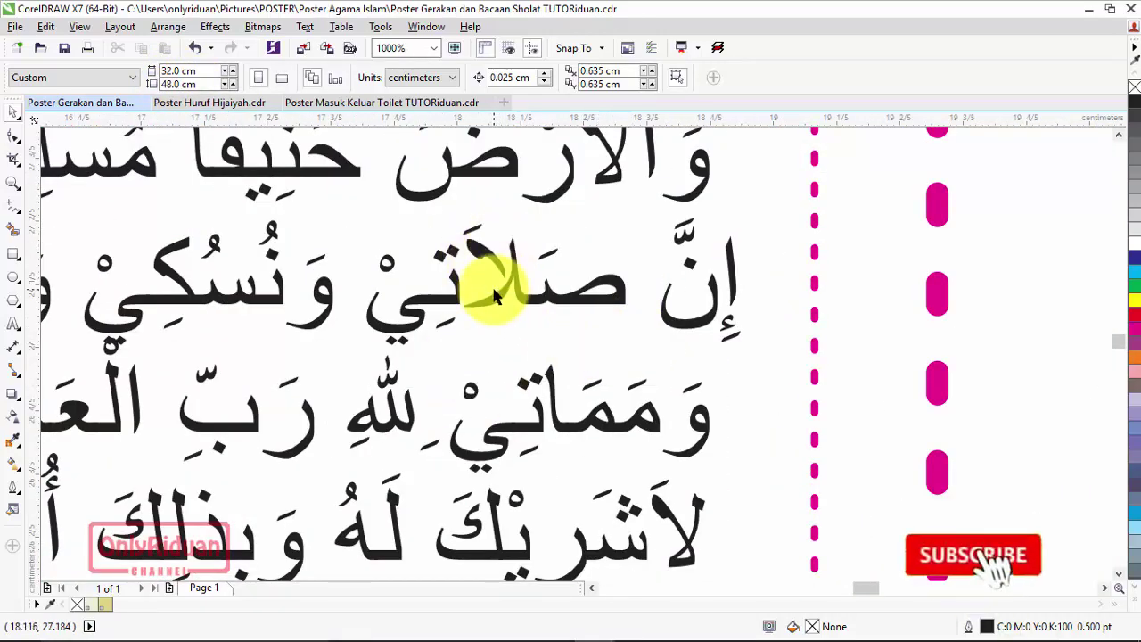
{"action": "scroll", "coordinate": [484, 294], "scroll_direction": "up", "scroll_amount": 2}
{"action": "scroll", "coordinate": [524, 283], "scroll_direction": "down", "scroll_amount": 2}
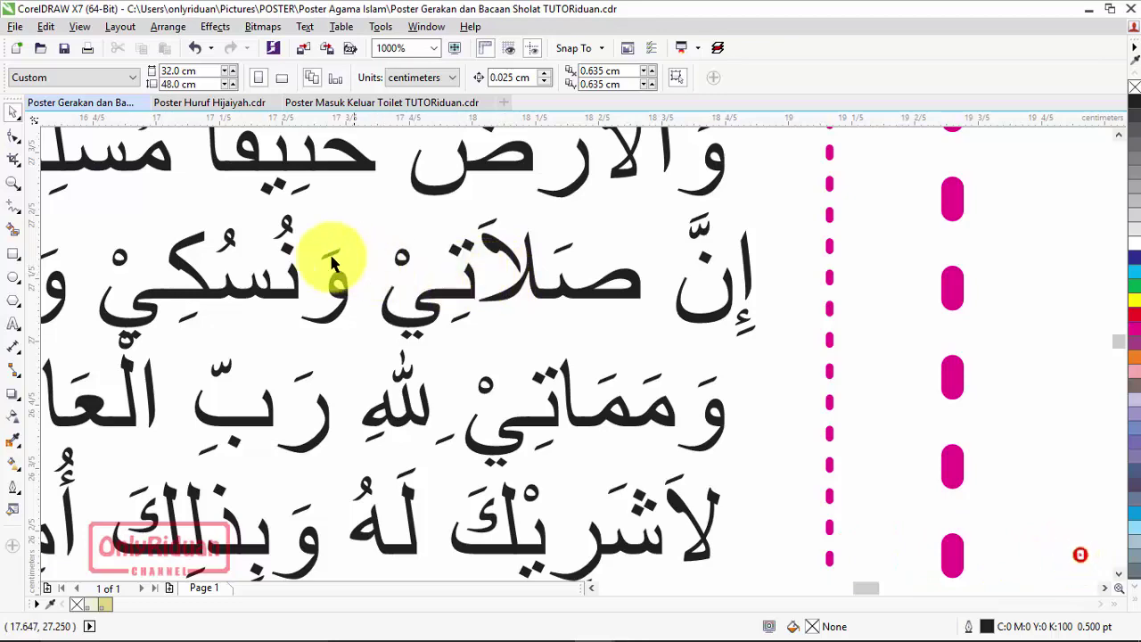
{"action": "scroll", "coordinate": [422, 234], "scroll_direction": "down", "scroll_amount": 8}
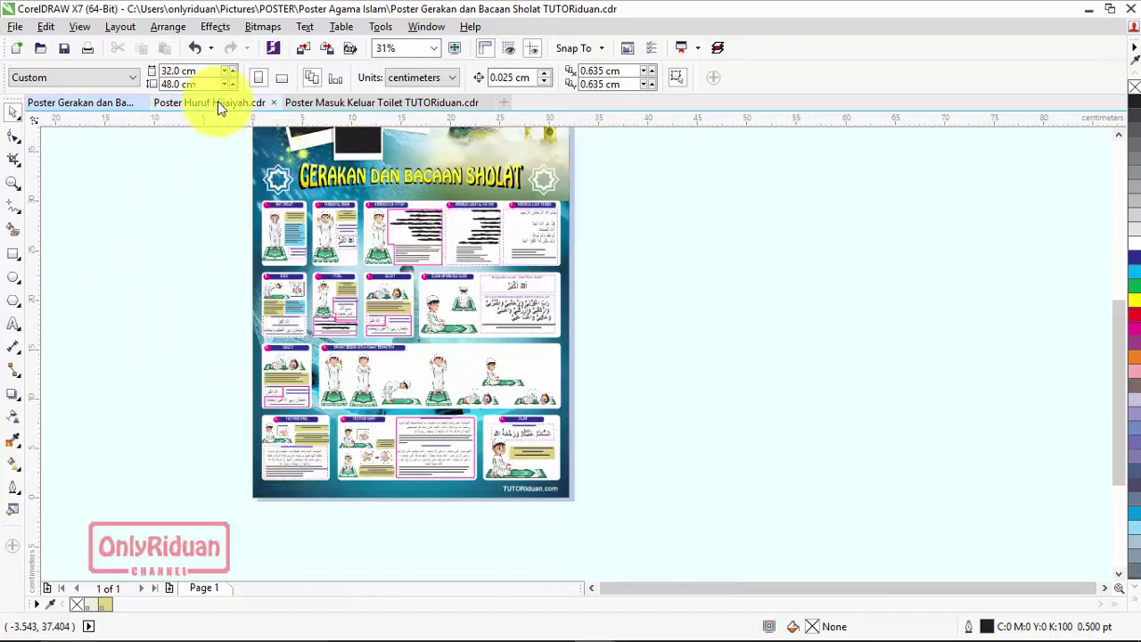
Step: Open the Poster Huruf Hijaiyah document and examine its letter tiles at close range and as a whole
{"action": "left_click", "coordinate": [219, 104]}
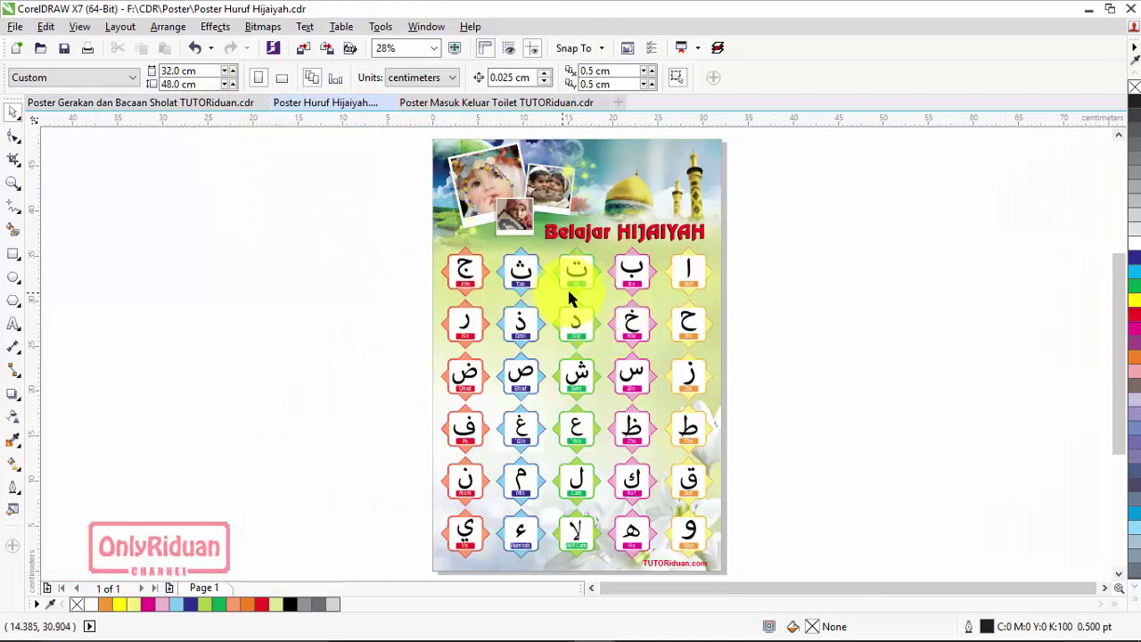
{"action": "scroll", "coordinate": [575, 284], "scroll_direction": "up", "scroll_amount": 10}
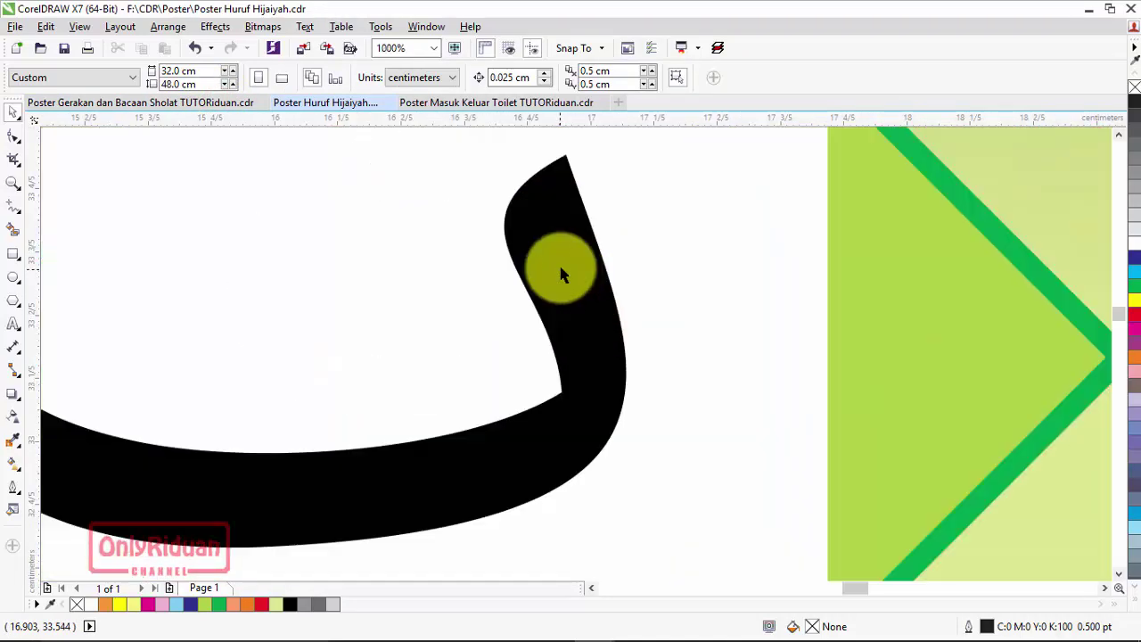
{"action": "scroll", "coordinate": [561, 274], "scroll_direction": "down", "scroll_amount": 8}
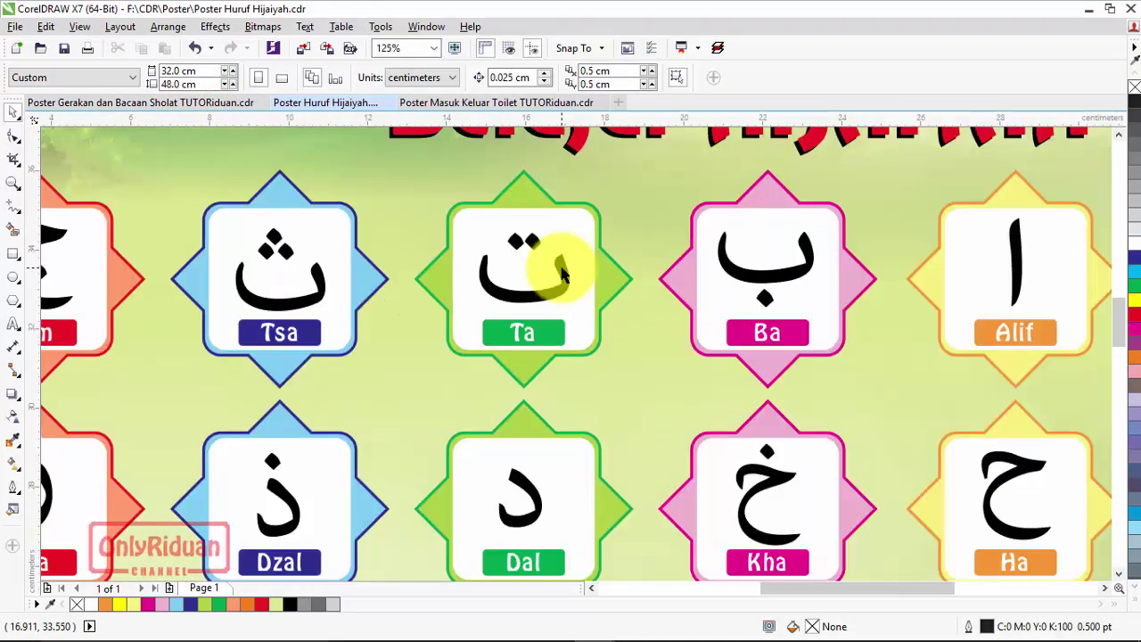
{"action": "scroll", "coordinate": [561, 275], "scroll_direction": "down", "scroll_amount": 2}
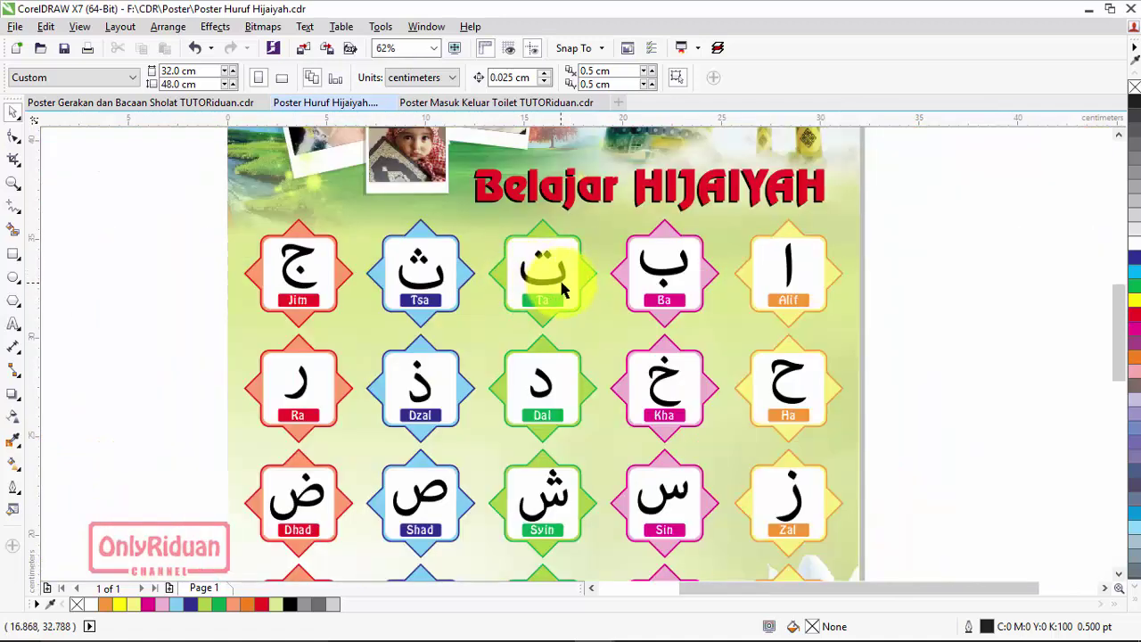
{"action": "scroll", "coordinate": [565, 287], "scroll_direction": "up", "scroll_amount": 2}
{"action": "scroll", "coordinate": [565, 275], "scroll_direction": "up", "scroll_amount": 2}
{"action": "scroll", "coordinate": [565, 275], "scroll_direction": "down", "scroll_amount": 3}
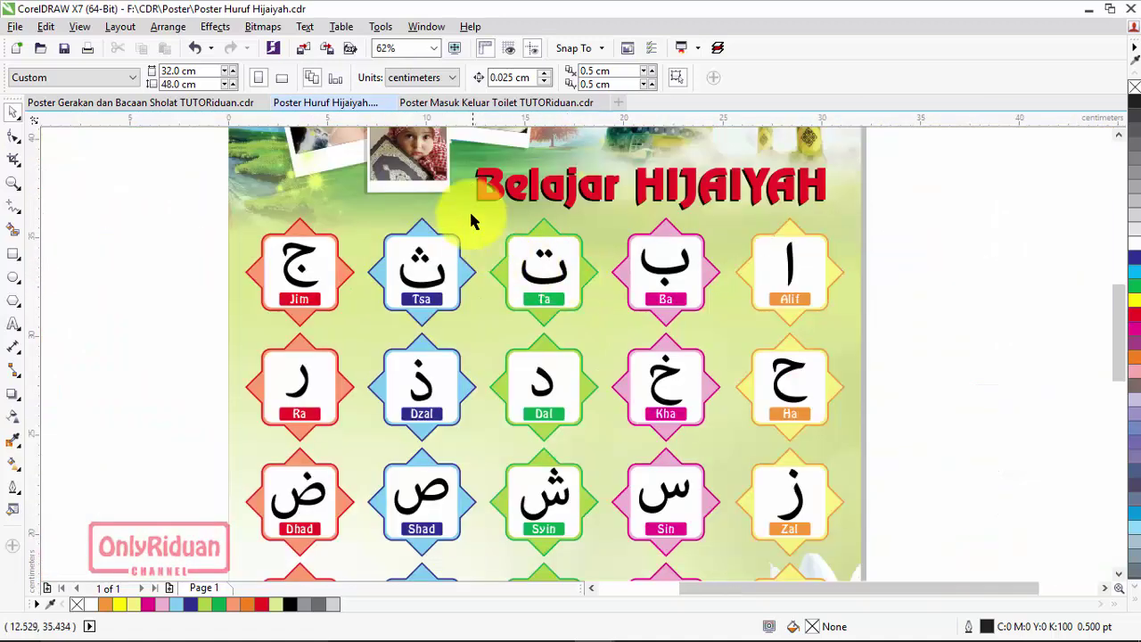
Step: Open the Poster Masuk Keluar Toilet document and examine its Arabic prayer text and red title up close
{"action": "left_click", "coordinate": [448, 103]}
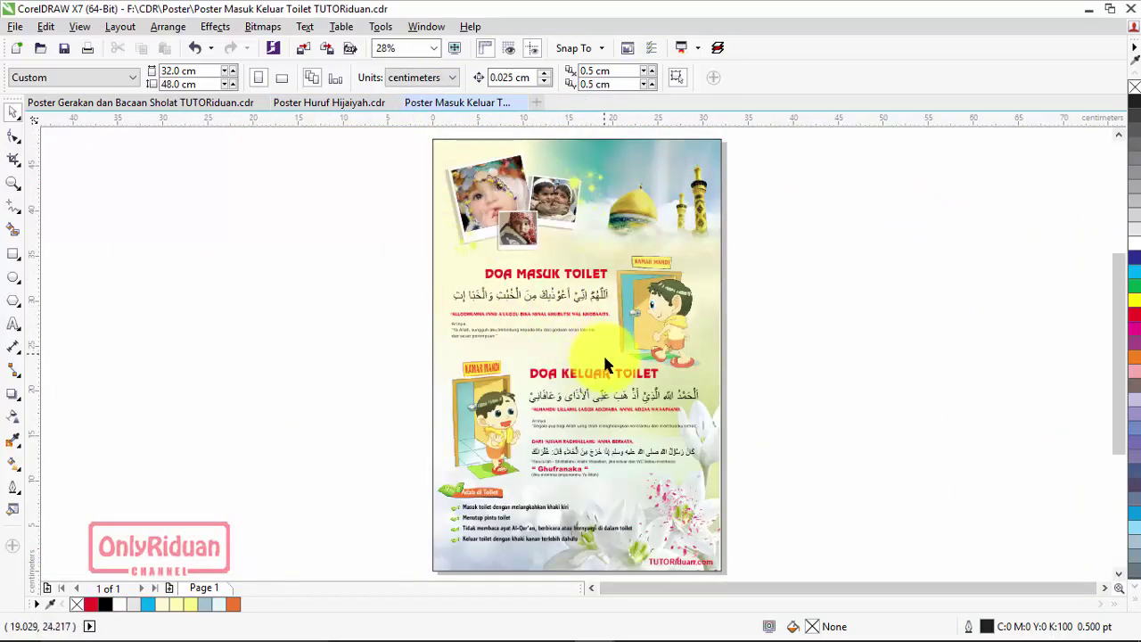
{"action": "scroll", "coordinate": [601, 353], "scroll_direction": "up", "scroll_amount": 5}
{"action": "scroll", "coordinate": [638, 453], "scroll_direction": "up", "scroll_amount": 4}
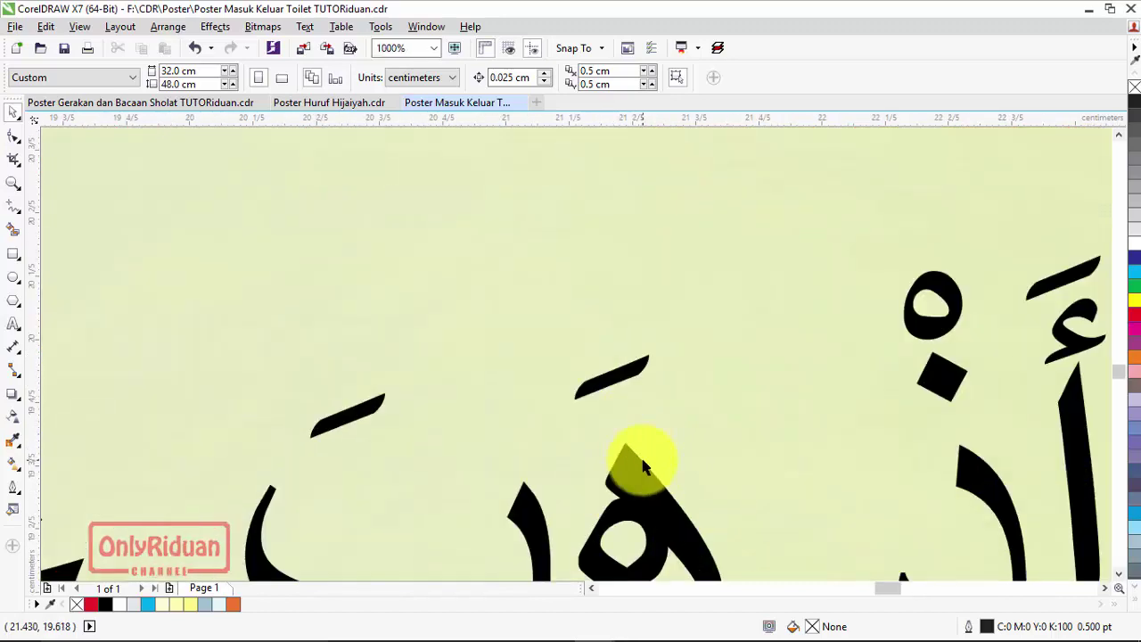
{"action": "scroll", "coordinate": [646, 465], "scroll_direction": "down", "scroll_amount": 4}
{"action": "scroll", "coordinate": [738, 509], "scroll_direction": "up", "scroll_amount": 5}
{"action": "scroll", "coordinate": [749, 500], "scroll_direction": "down", "scroll_amount": 3}
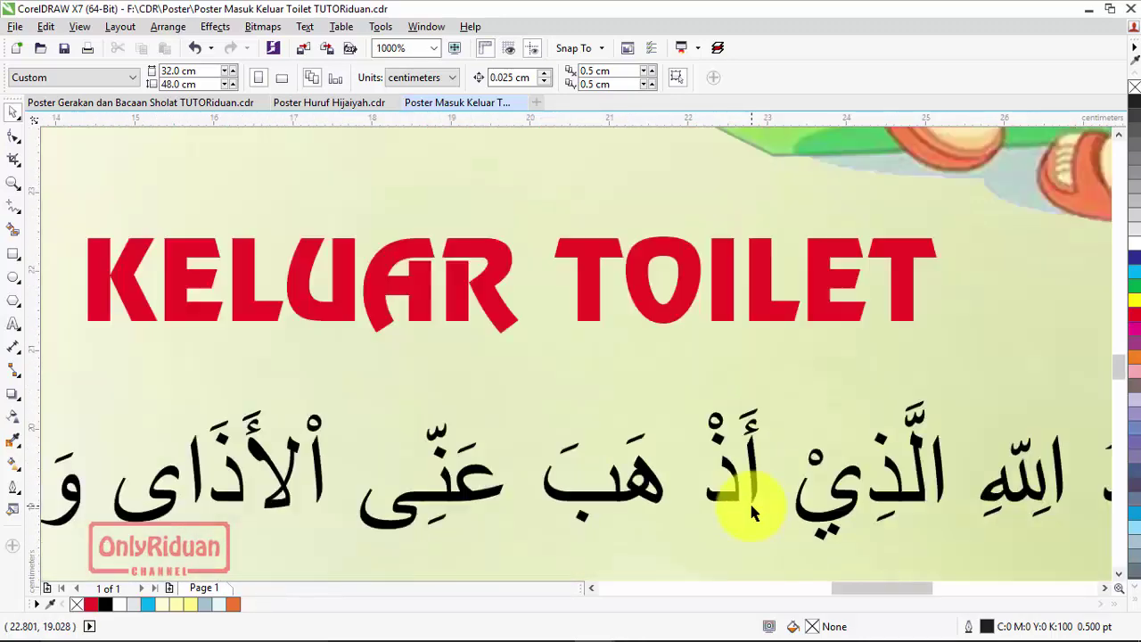
{"action": "scroll", "coordinate": [750, 497], "scroll_direction": "down", "scroll_amount": 6}
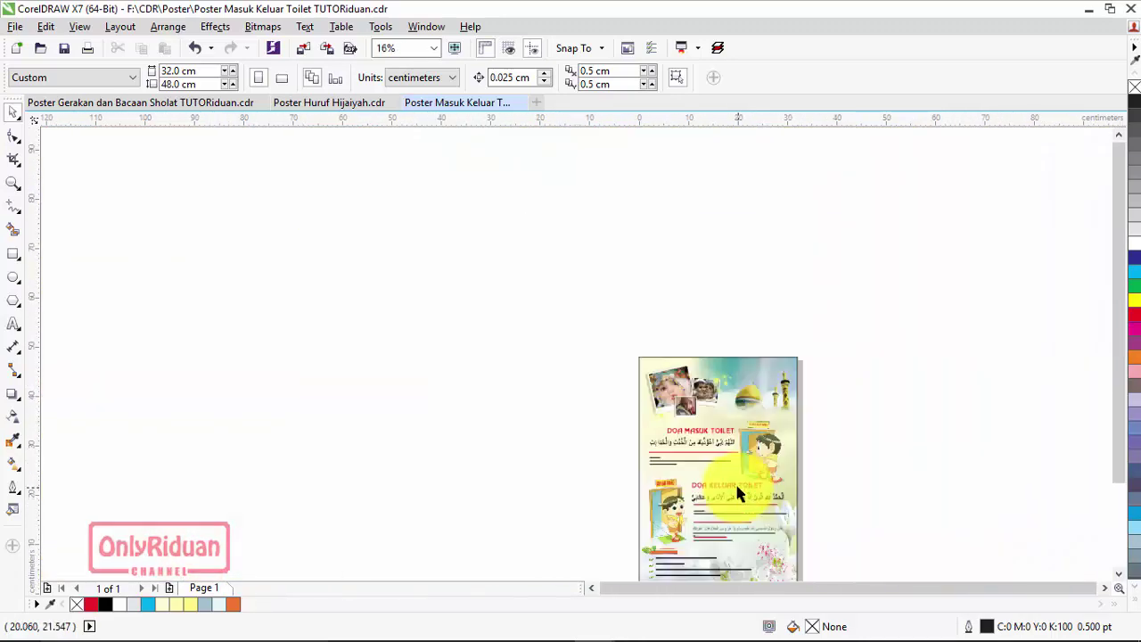
Step: Examine the filled photo frames of the Poster Masuk Keluar Toilet up close and as a whole page
{"action": "scroll", "coordinate": [653, 435], "scroll_direction": "up", "scroll_amount": 3}
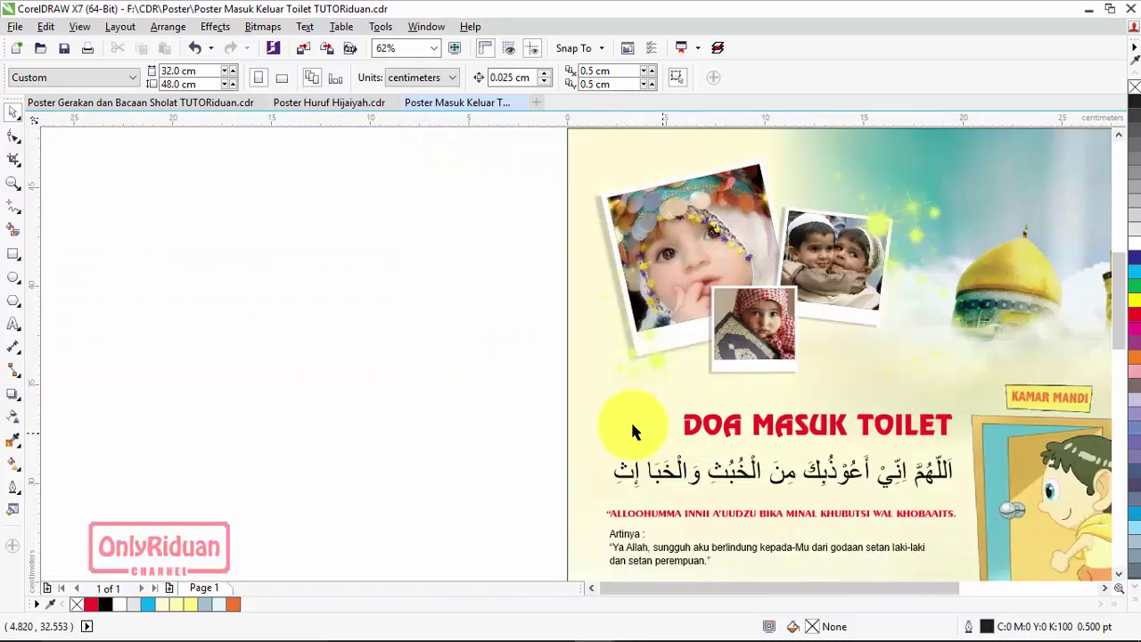
{"action": "left_click", "coordinate": [20, 183]}
{"action": "left_click", "coordinate": [175, 77]}
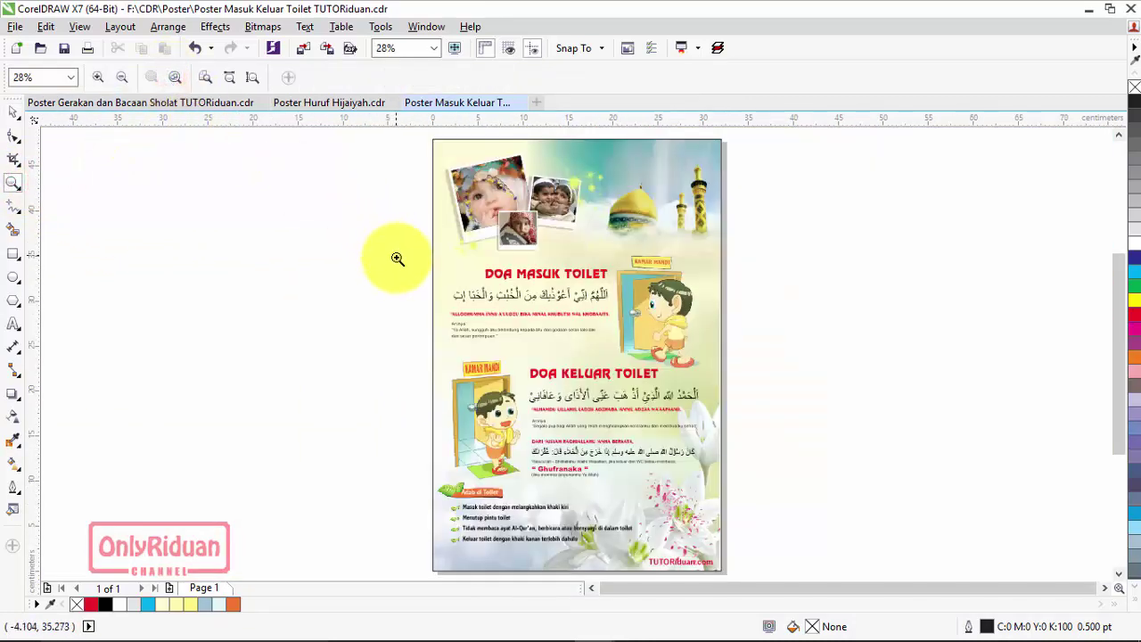
Step: Switch to the Poster Gerakan dan Bacaan Sholat document and import 1.jpg, 2.jpg and 3.jpg from the Pictures folder
{"action": "left_click", "coordinate": [133, 101]}
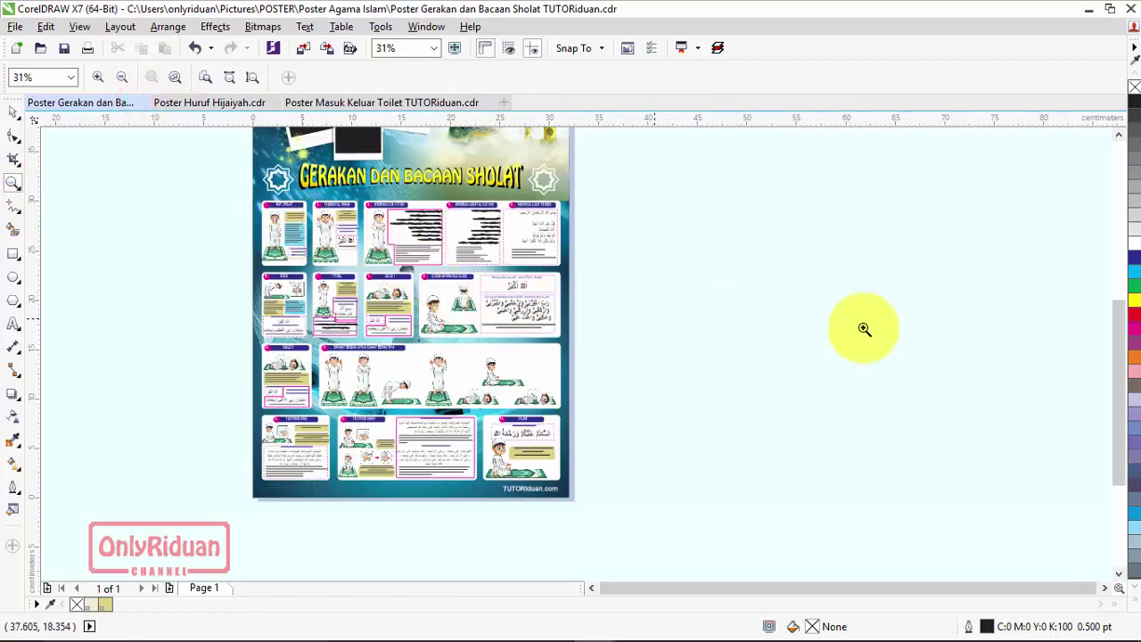
{"action": "left_click", "coordinate": [1119, 134]}
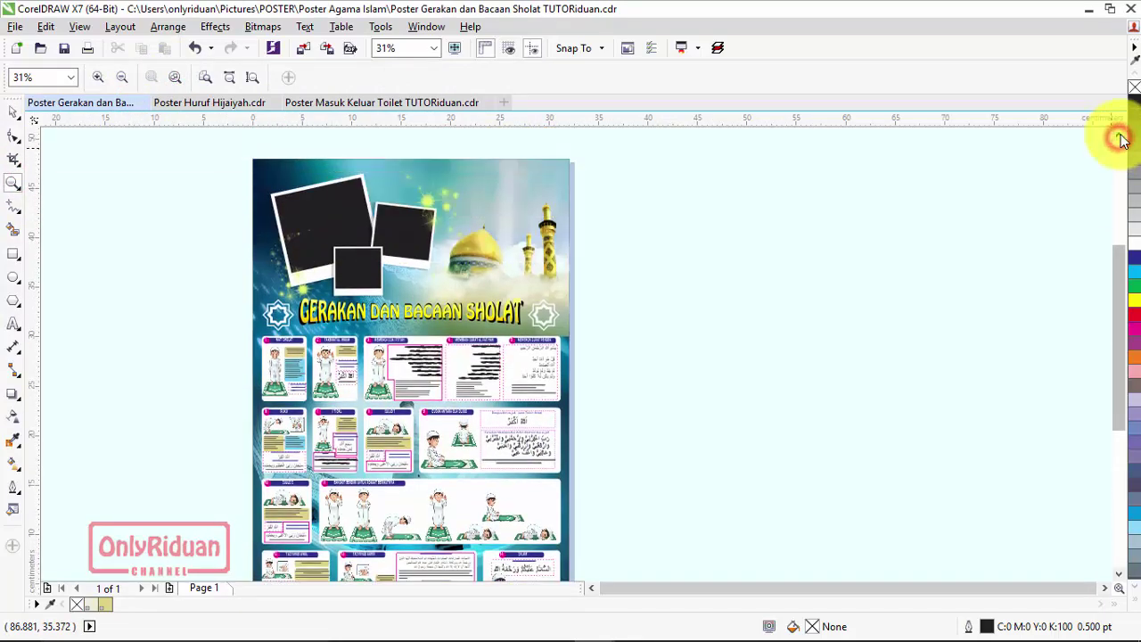
{"action": "left_click", "coordinate": [1120, 138]}
{"action": "left_click_drag", "start_coordinate": [201, 178], "coordinate": [652, 435]}
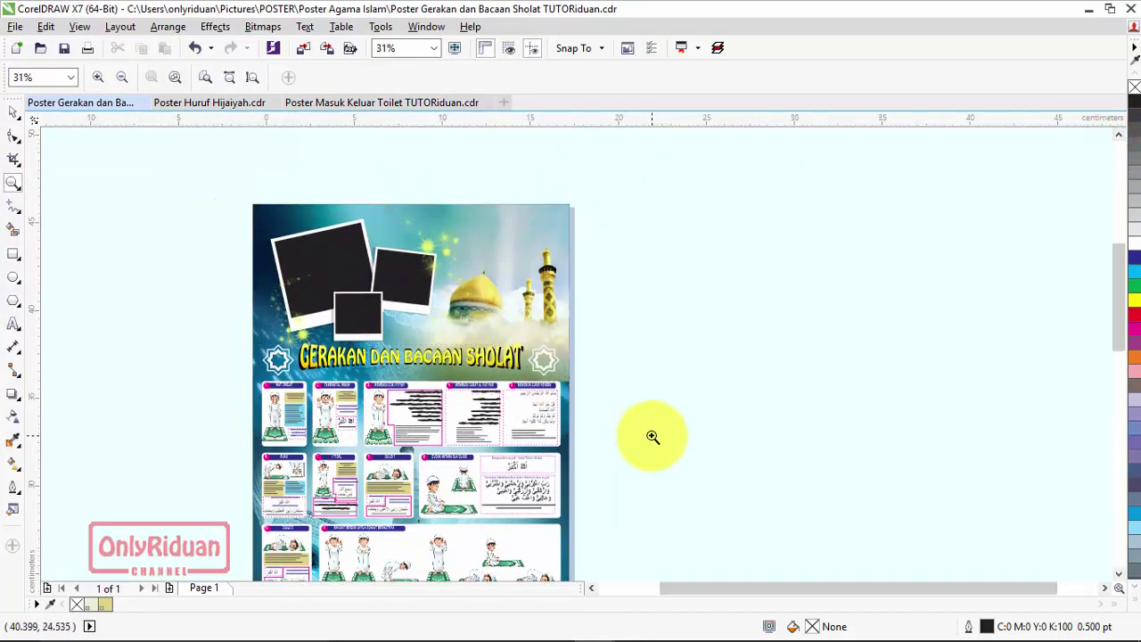
{"action": "left_click", "coordinate": [15, 28]}
{"action": "left_click", "coordinate": [51, 283]}
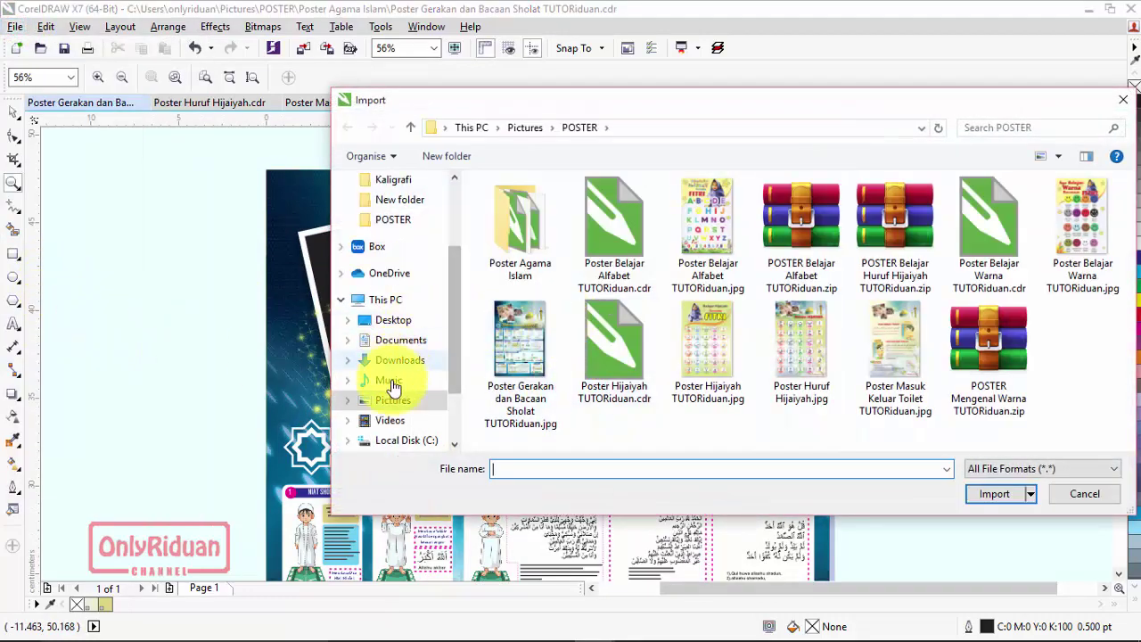
{"action": "left_click", "coordinate": [392, 403]}
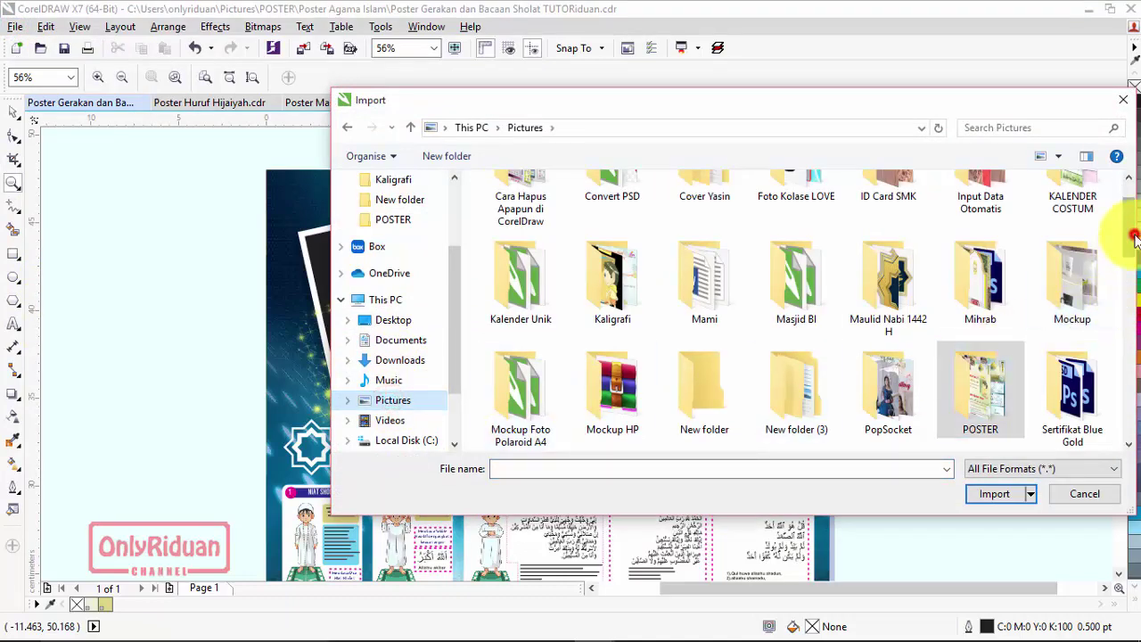
{"action": "left_click_drag", "start_coordinate": [1130, 238], "coordinate": [1129, 325]}
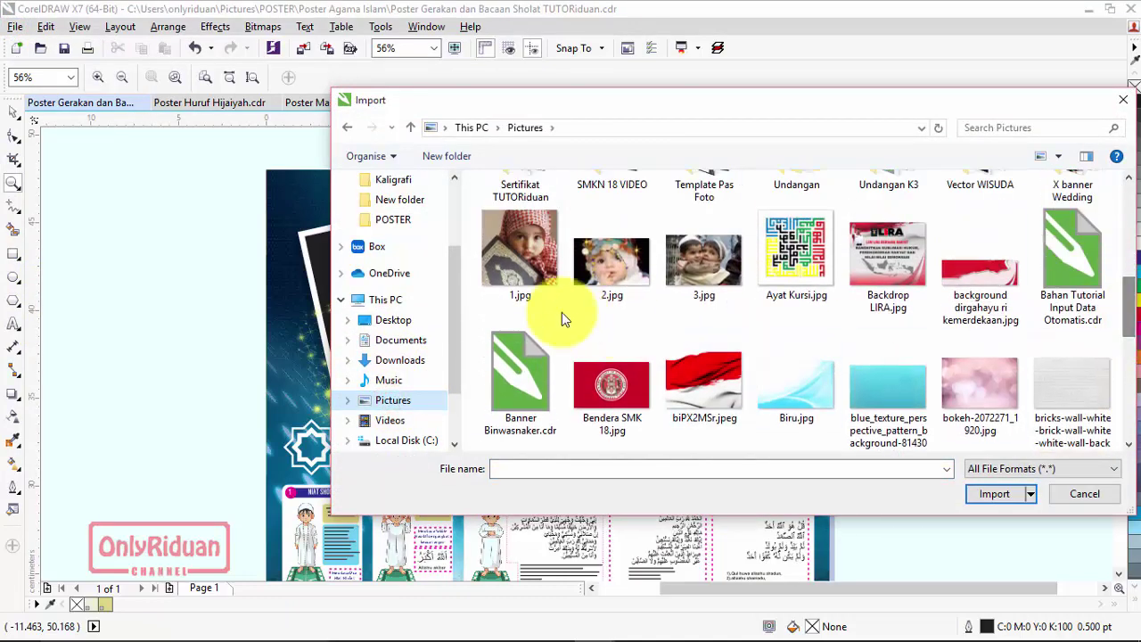
{"action": "left_click", "coordinate": [535, 263]}
{"action": "left_click", "coordinate": [615, 263], "text": "ctrl"}
{"action": "left_click", "coordinate": [708, 267], "text": "ctrl"}
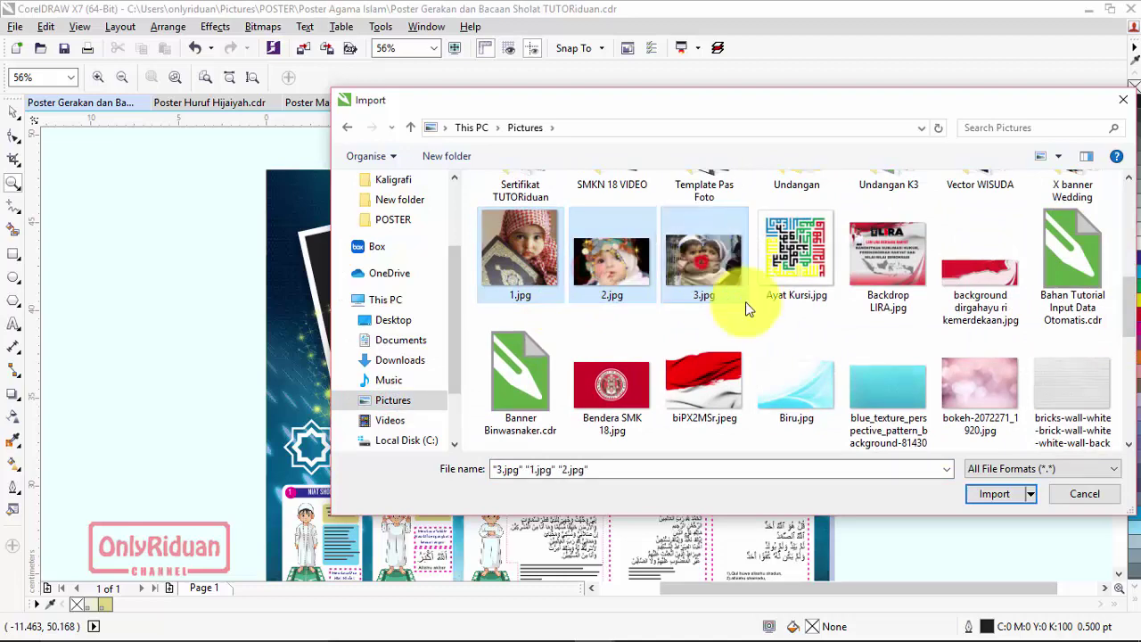
{"action": "left_click", "coordinate": [979, 491]}
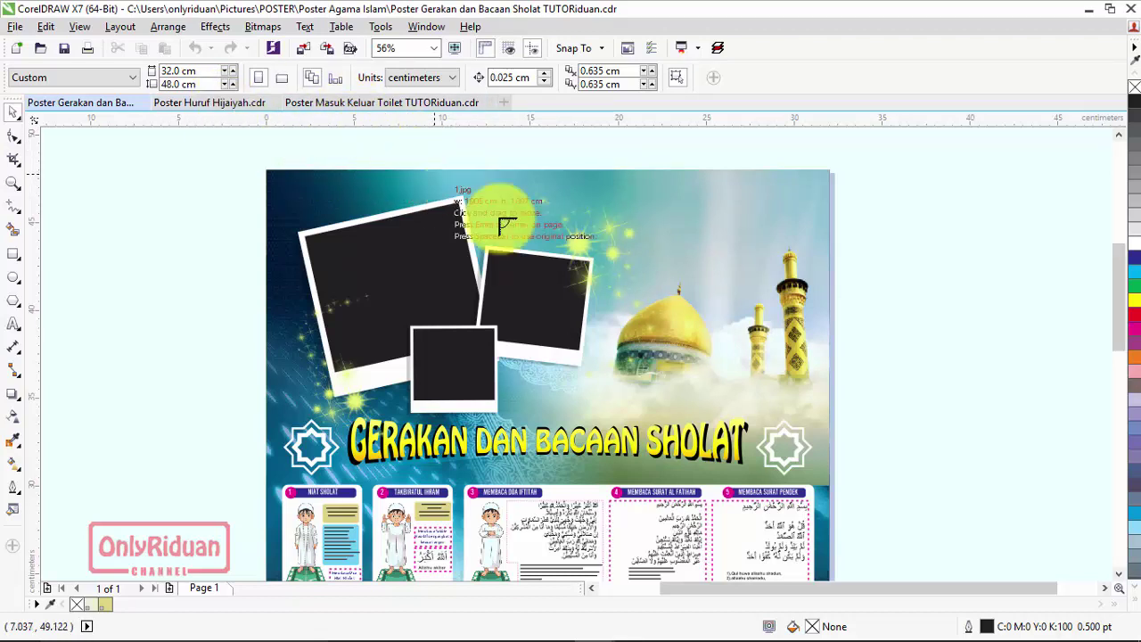
Step: Place 1.jpg, 2.jpg and 3.jpg about 11.1, 18.5 and 11.1 cm wide and spread them out beside the photo frames
{"action": "left_click_drag", "start_coordinate": [698, 193], "coordinate": [911, 380]}
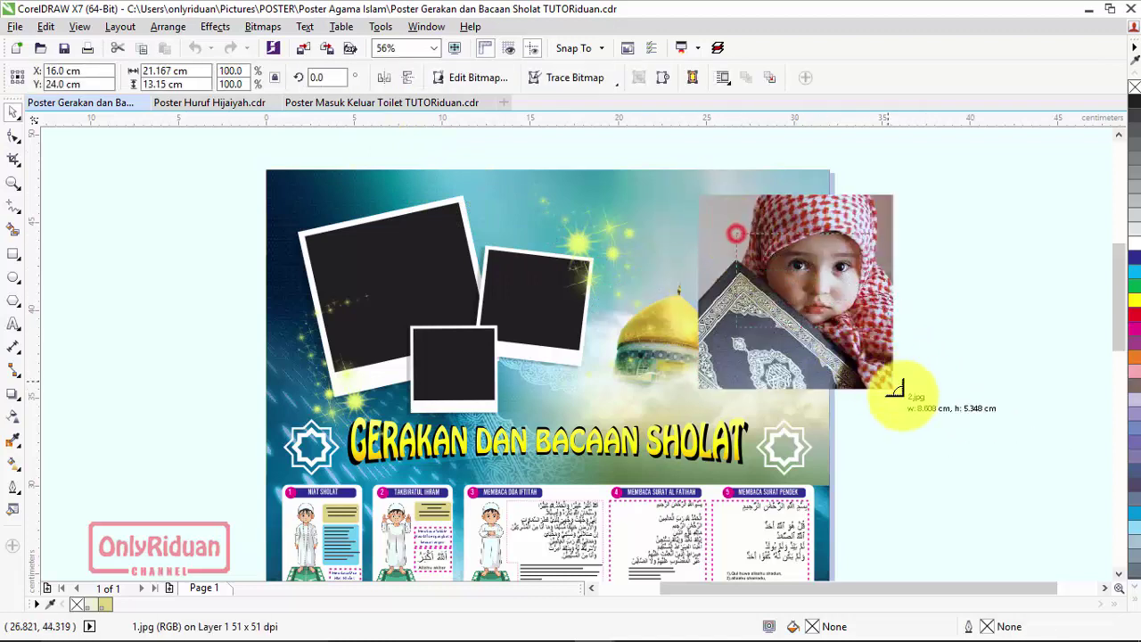
{"action": "left_click_drag", "start_coordinate": [814, 290], "coordinate": [1010, 466]}
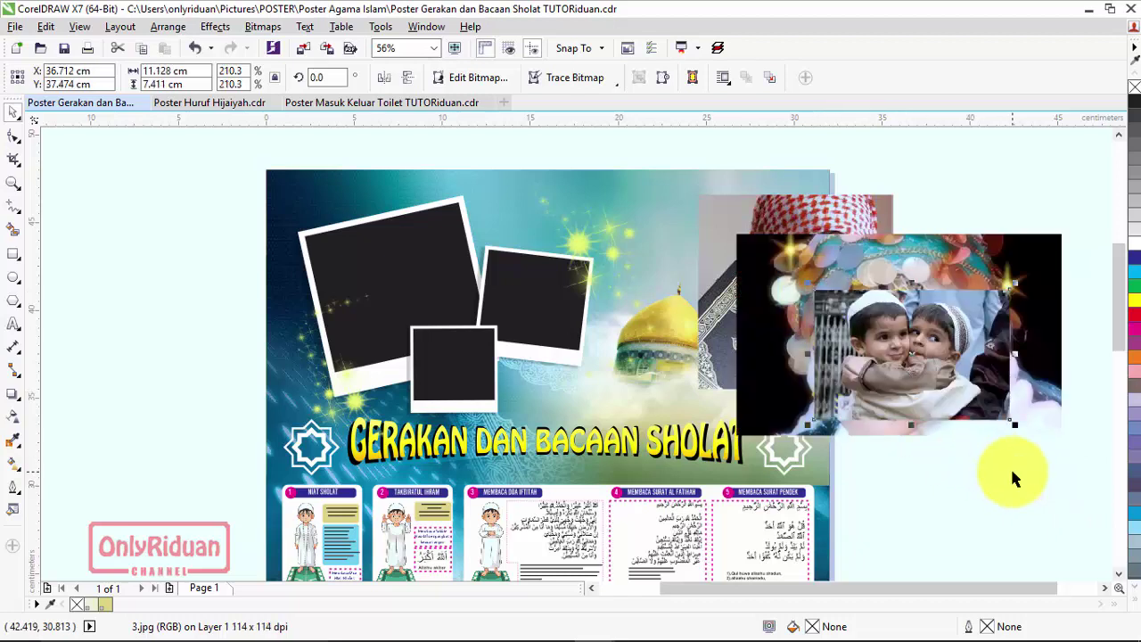
{"action": "left_click_drag", "start_coordinate": [844, 409], "coordinate": [969, 223]}
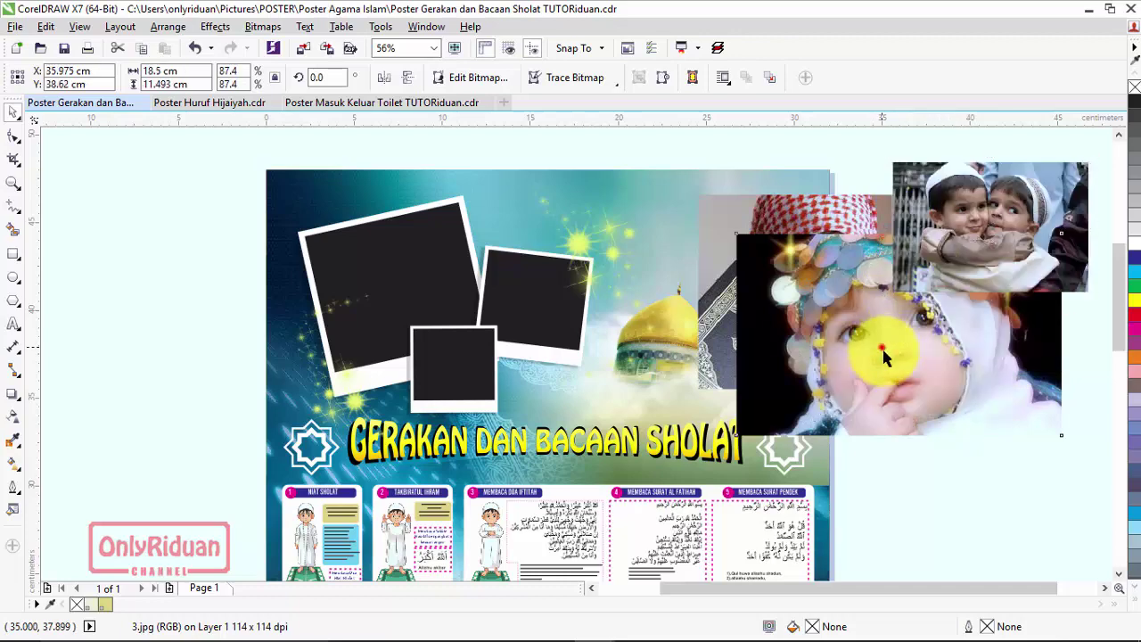
{"action": "left_click_drag", "start_coordinate": [886, 348], "coordinate": [1007, 454]}
{"action": "left_click_drag", "start_coordinate": [782, 315], "coordinate": [764, 264]}
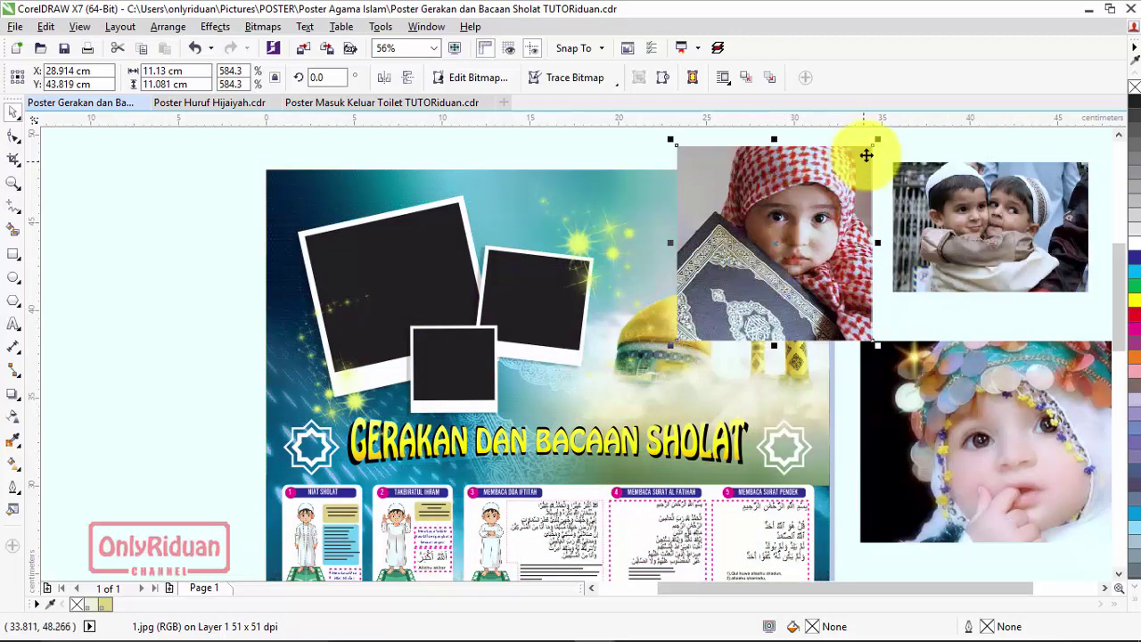
Step: Shrink the 1.jpg photo to about 6 cm wide and PowerClip it inside the smallest black photo frame
{"action": "left_click_drag", "start_coordinate": [876, 139], "coordinate": [729, 230]}
{"action": "right_click", "coordinate": [738, 172]}
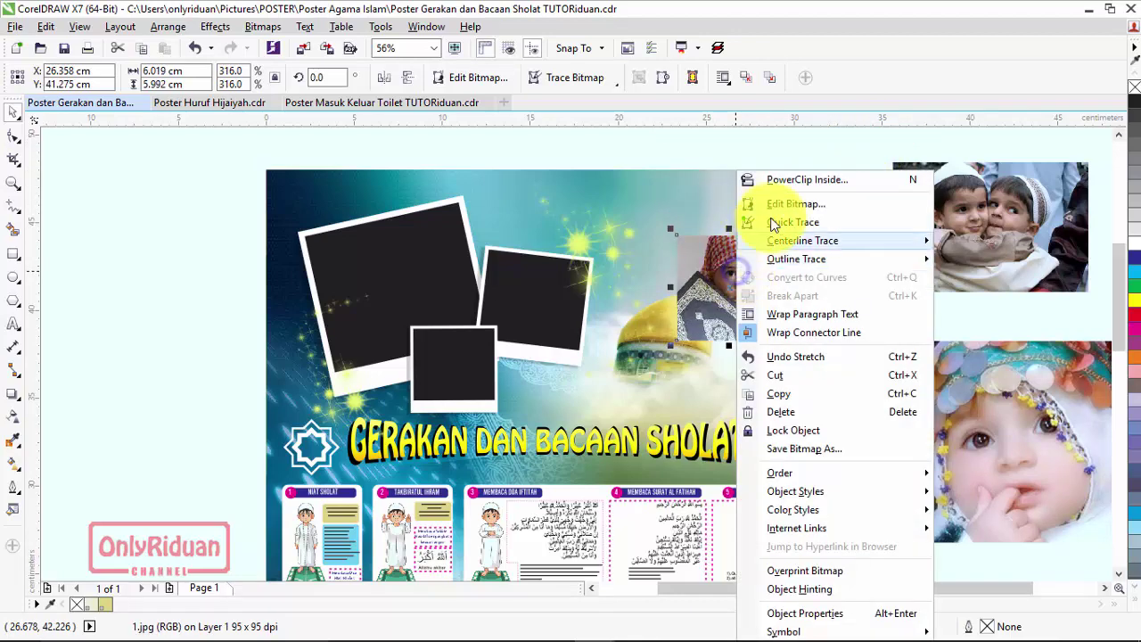
{"action": "left_click", "coordinate": [788, 182]}
{"action": "left_click", "coordinate": [446, 364]}
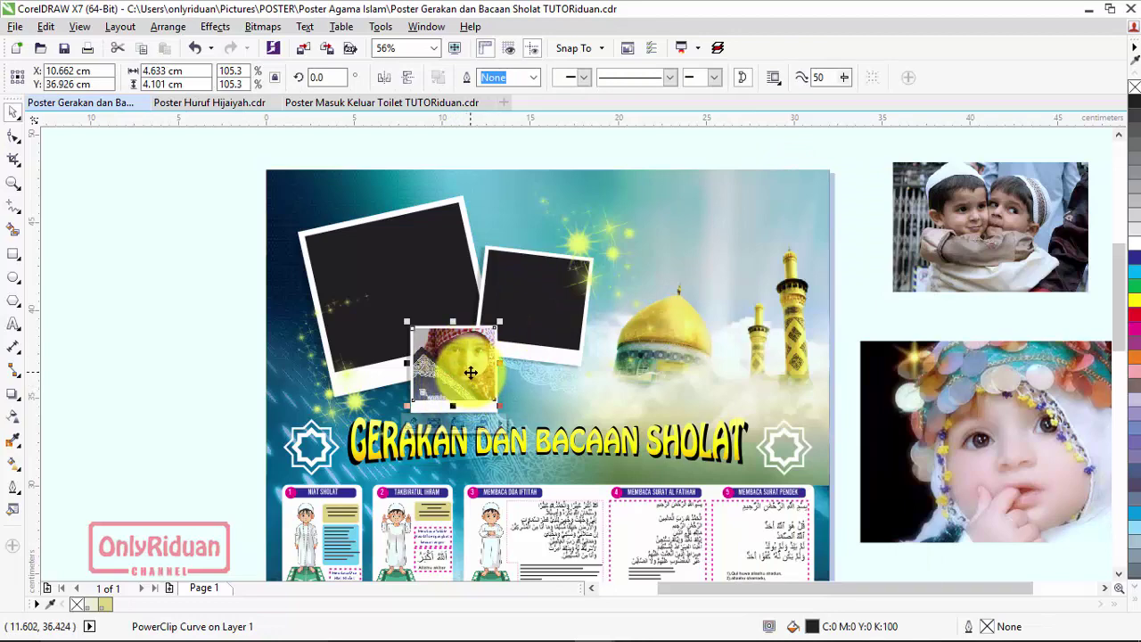
Step: Edit the smallest frame's PowerClip contents, scale the photo to about 4.9 cm wide, and finish editing this level
{"action": "right_click", "coordinate": [471, 372]}
{"action": "left_click", "coordinate": [528, 205]}
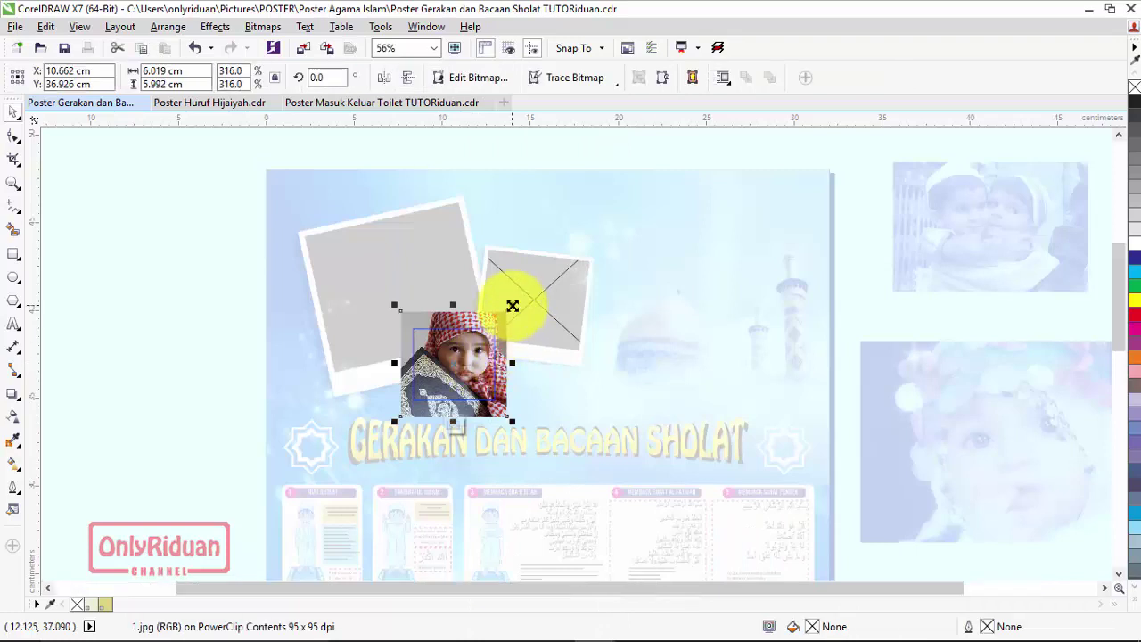
{"action": "left_click_drag", "start_coordinate": [512, 305], "coordinate": [459, 334]}
{"action": "right_click", "coordinate": [465, 348]}
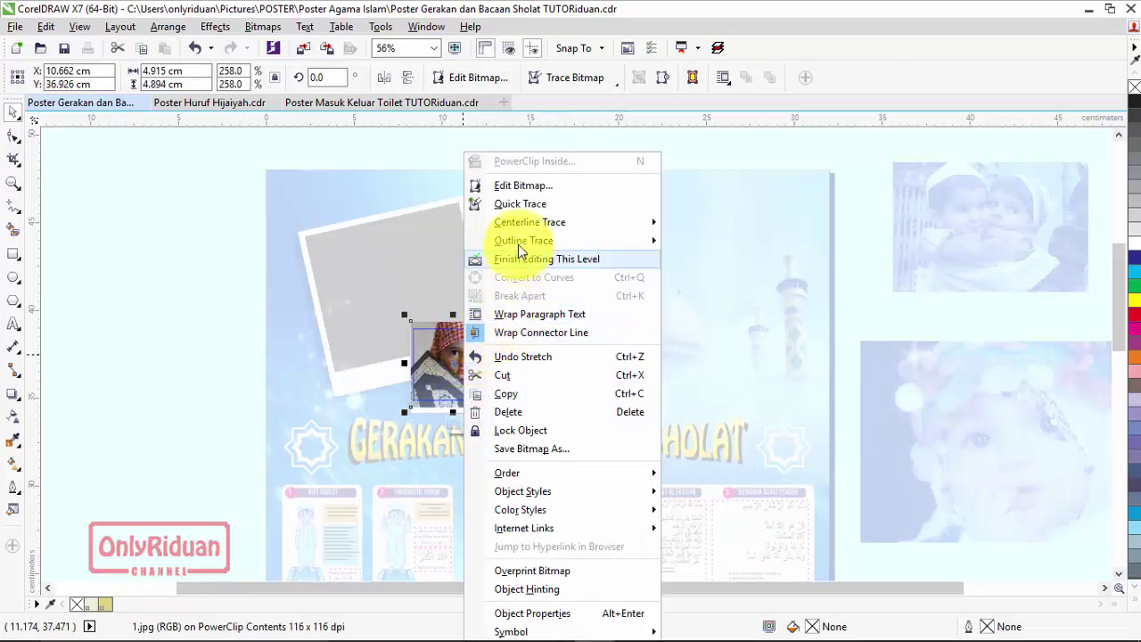
{"action": "left_click", "coordinate": [518, 259]}
{"action": "left_click", "coordinate": [206, 247]}
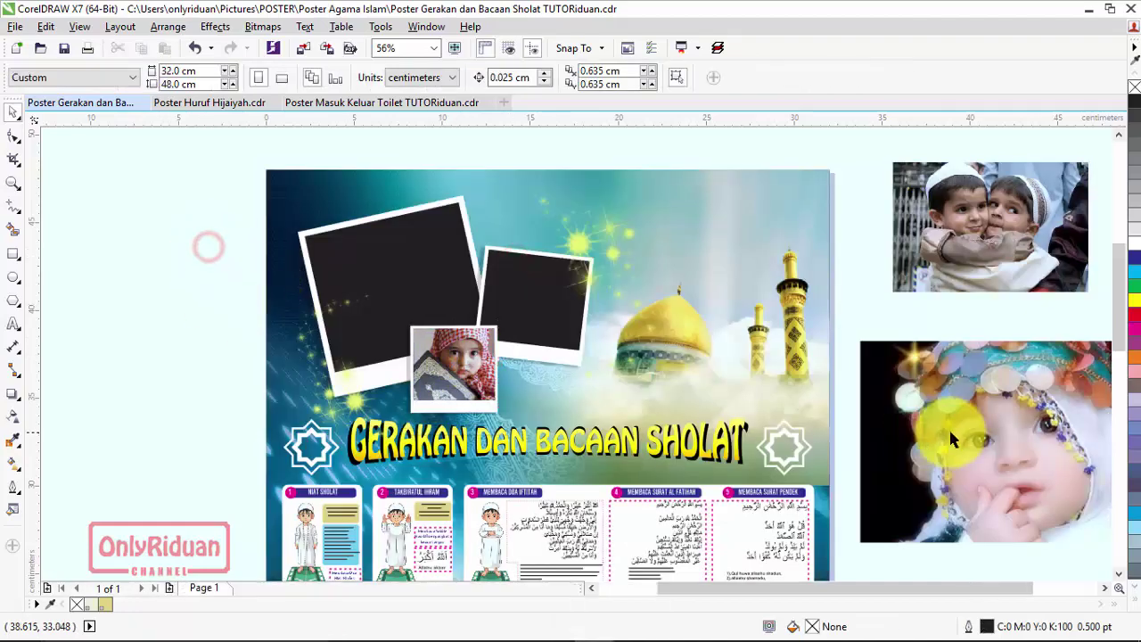
Step: Move the 2.jpg photo nearer the large frame, rotated about 10.3° and scaled to about 72.7%
{"action": "left_click_drag", "start_coordinate": [950, 436], "coordinate": [842, 373]}
{"action": "left_click", "coordinate": [430, 265]}
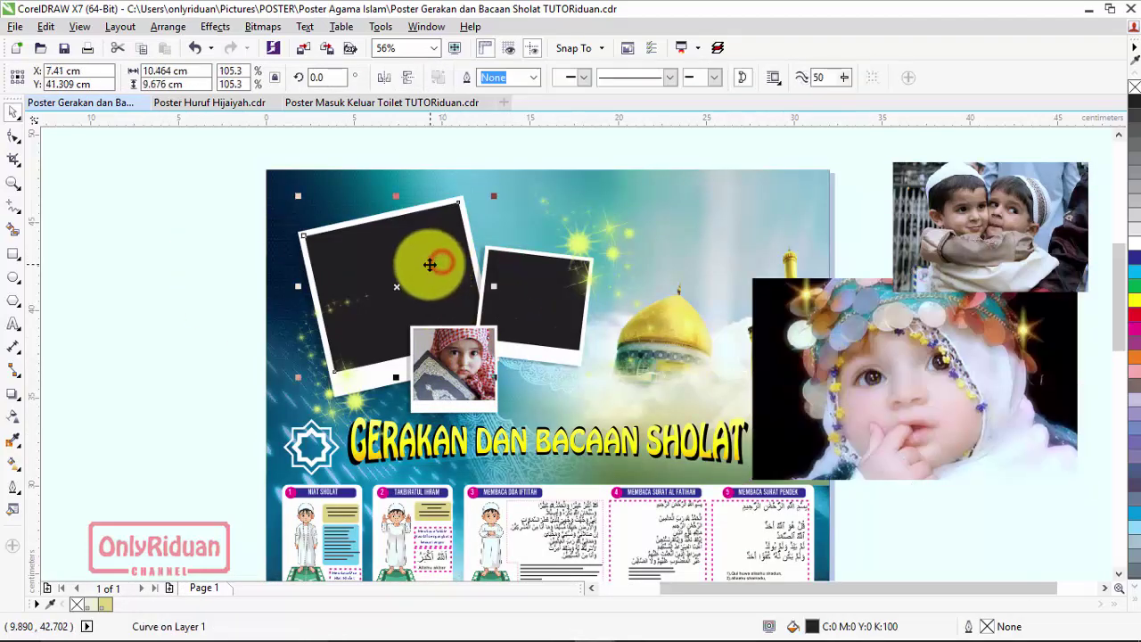
{"action": "left_click", "coordinate": [856, 344]}
{"action": "left_click_drag", "start_coordinate": [858, 346], "coordinate": [683, 264]}
{"action": "left_click_drag", "start_coordinate": [766, 359], "coordinate": [793, 354]}
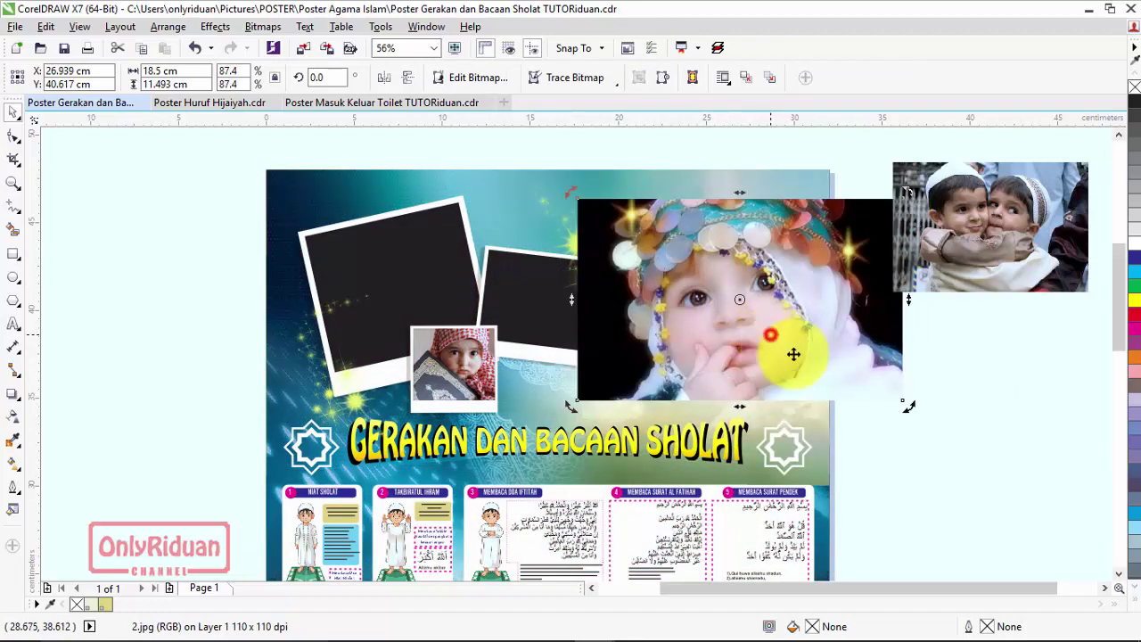
{"action": "left_click_drag", "start_coordinate": [909, 407], "coordinate": [922, 382]}
{"action": "left_click", "coordinate": [853, 299]}
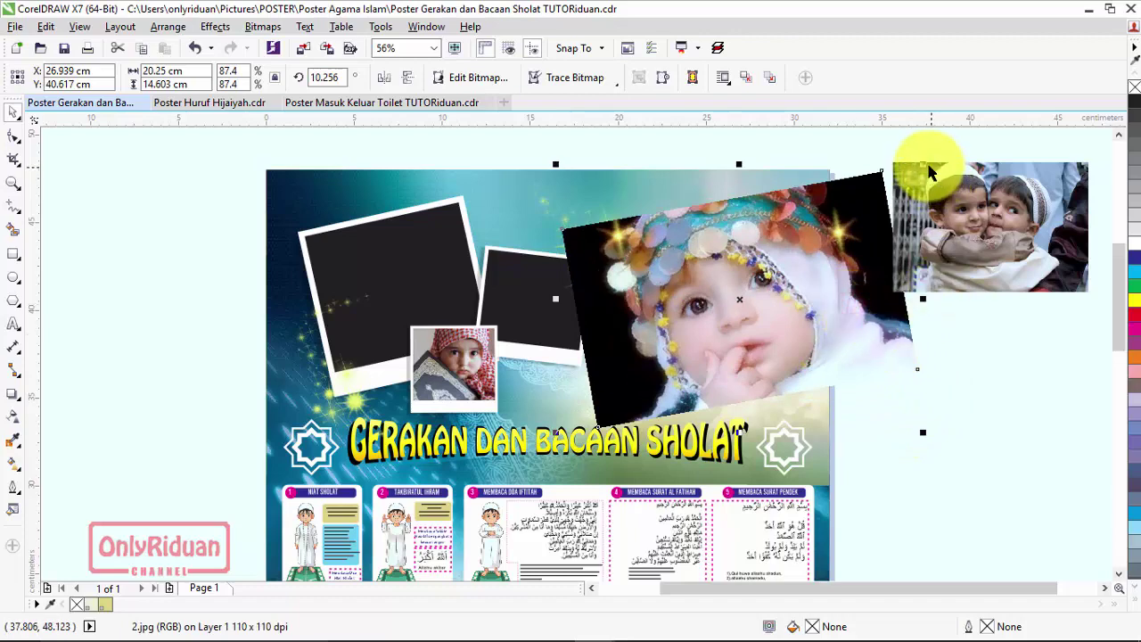
{"action": "left_click_drag", "start_coordinate": [926, 165], "coordinate": [862, 207]}
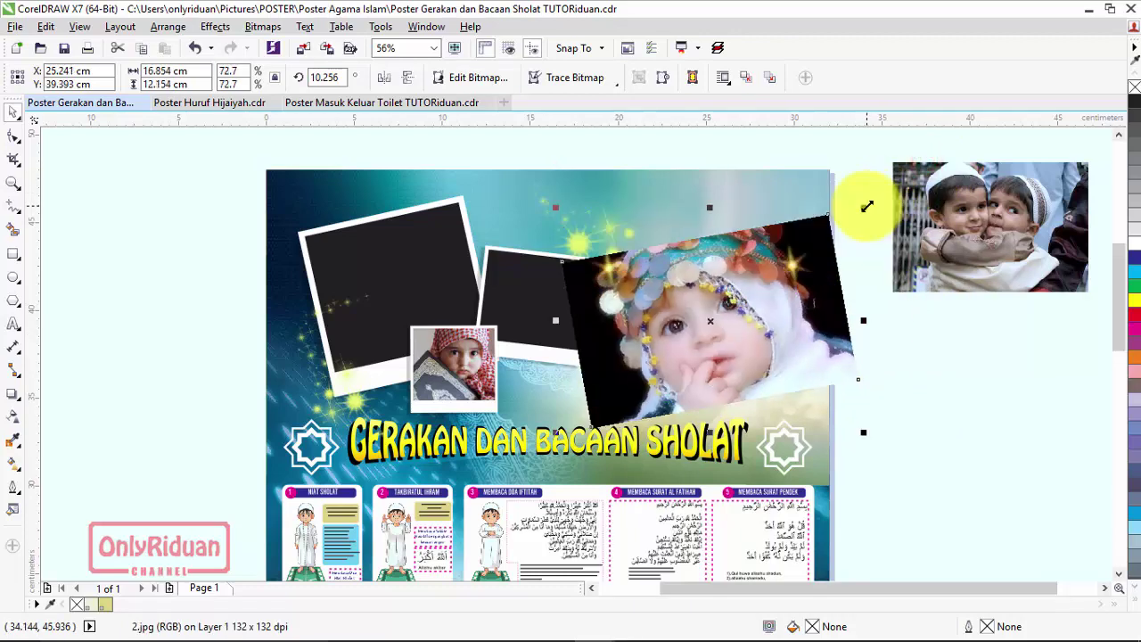
Step: PowerClip the tilted 2.jpg photo inside the largest black photo frame
{"action": "right_click", "coordinate": [747, 296]}
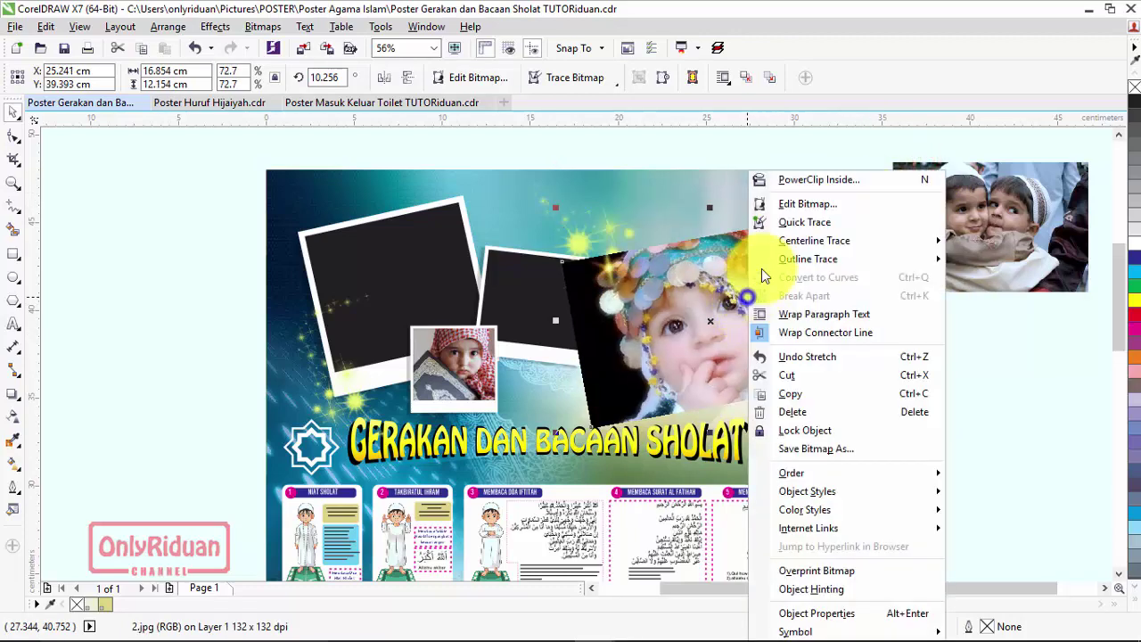
{"action": "left_click", "coordinate": [798, 180]}
{"action": "left_click", "coordinate": [435, 243]}
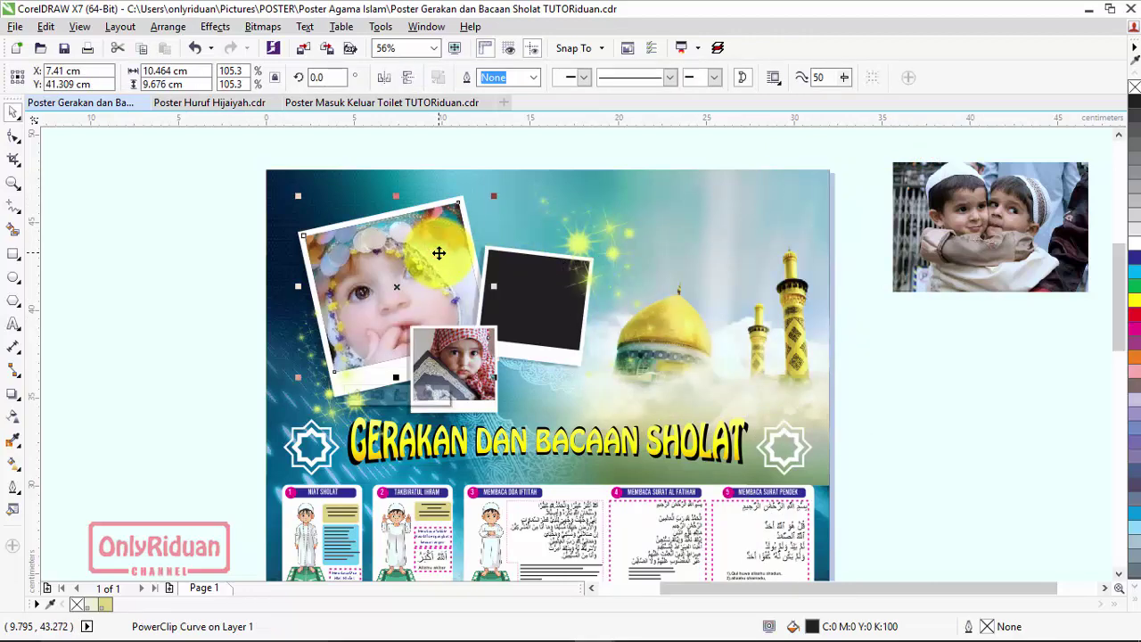
Step: Move the 3.jpg photo nearer the frames, scaled to about 183.3% and rotated to about 352.4°
{"action": "left_click_drag", "start_coordinate": [980, 229], "coordinate": [810, 262]}
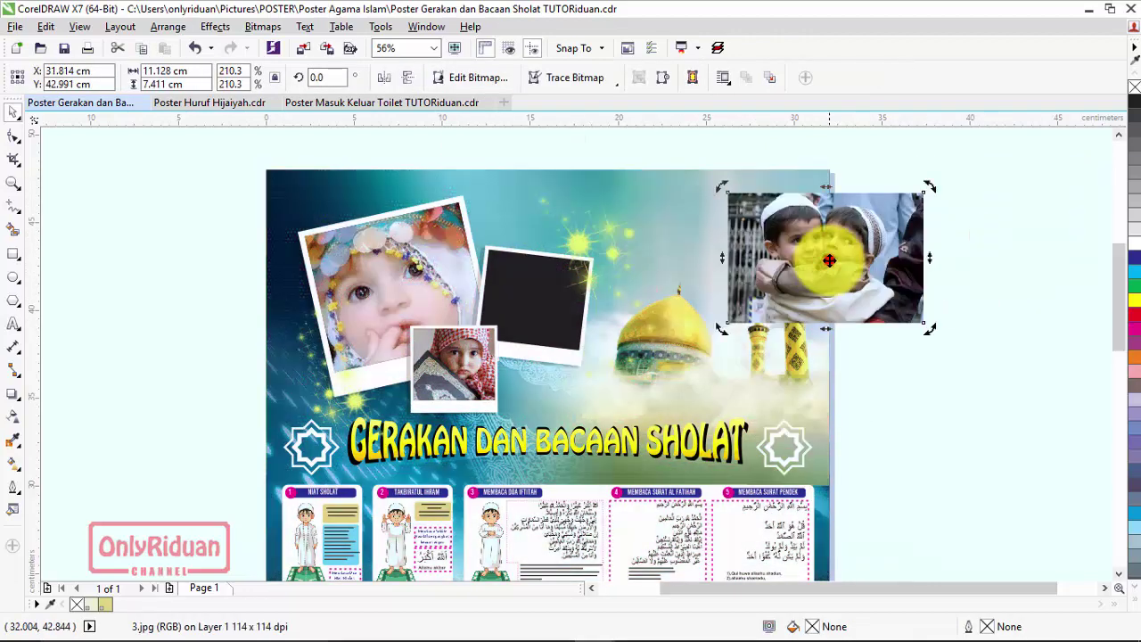
{"action": "left_click", "coordinate": [855, 269]}
{"action": "left_click_drag", "start_coordinate": [929, 328], "coordinate": [896, 303]}
{"action": "left_click", "coordinate": [897, 303]}
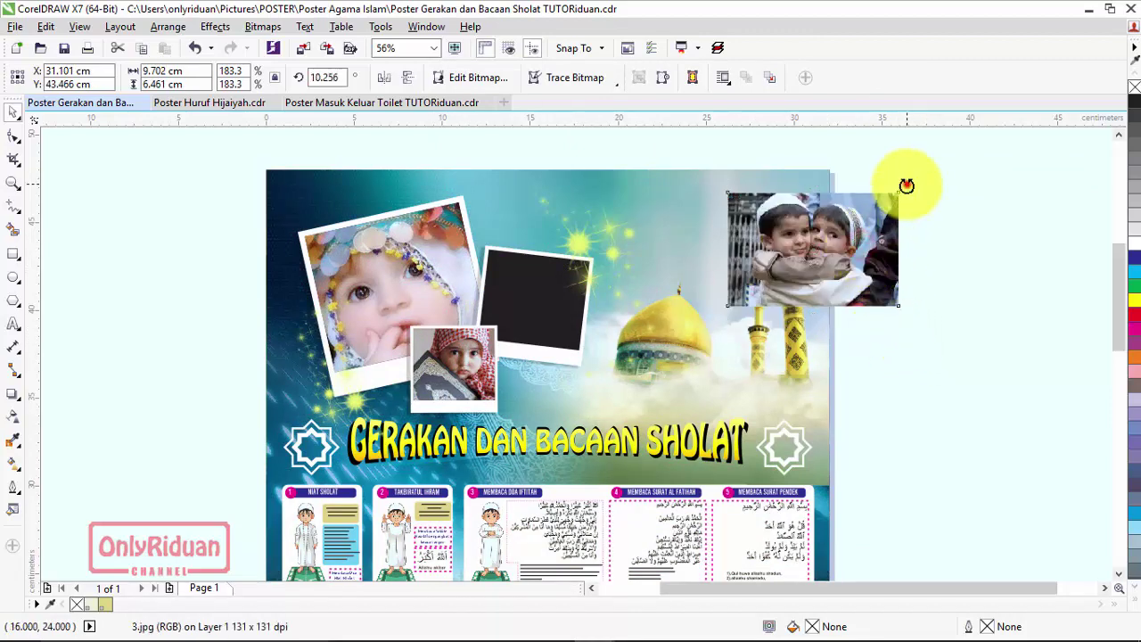
{"action": "mouse_move", "coordinate": [906, 183]}
{"action": "left_mouse_down"}
{"action": "mouse_move", "coordinate": [919, 204]}
{"action": "mouse_move", "coordinate": [905, 175]}
{"action": "left_mouse_up"}
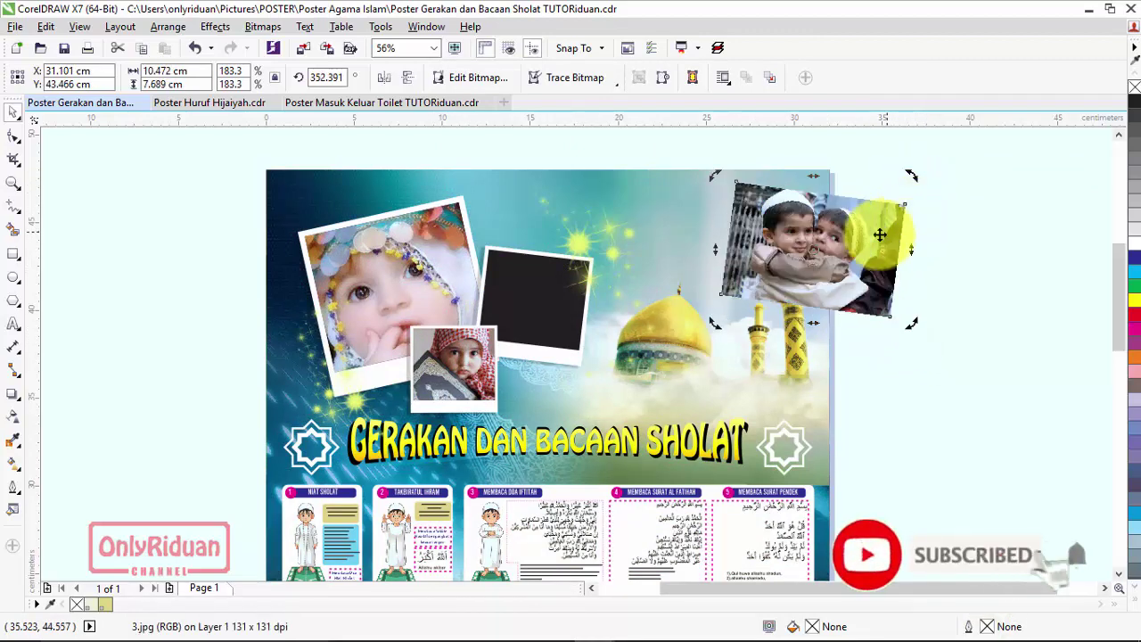
Step: PowerClip the tilted 3.jpg photo inside the remaining empty black photo frame
{"action": "right_click", "coordinate": [889, 169]}
{"action": "left_click", "coordinate": [906, 180]}
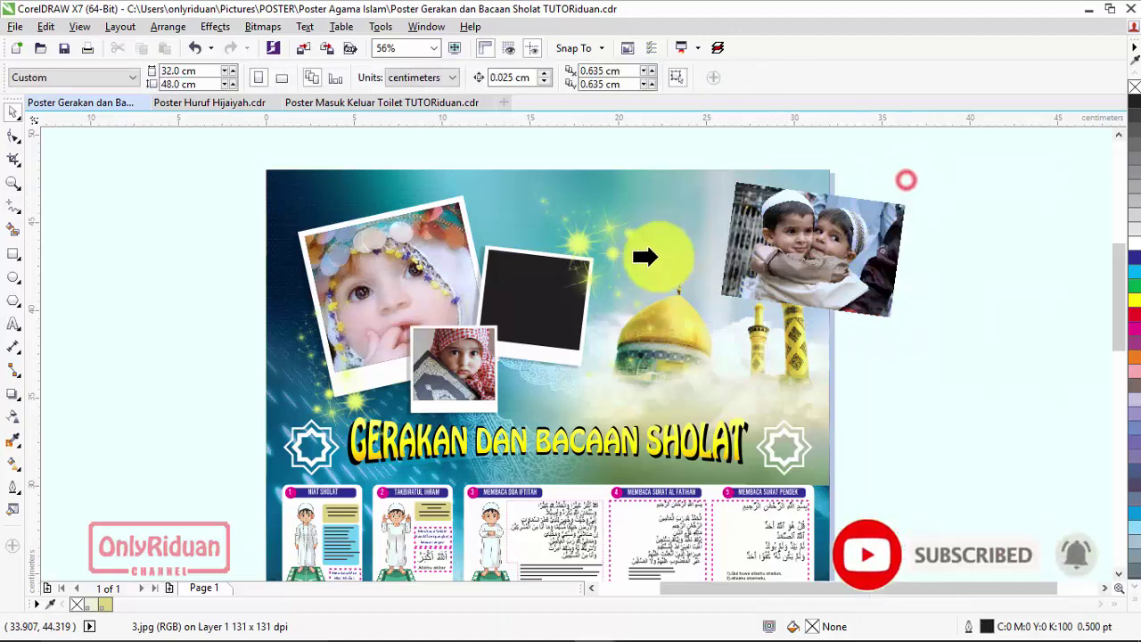
{"action": "left_click", "coordinate": [517, 294]}
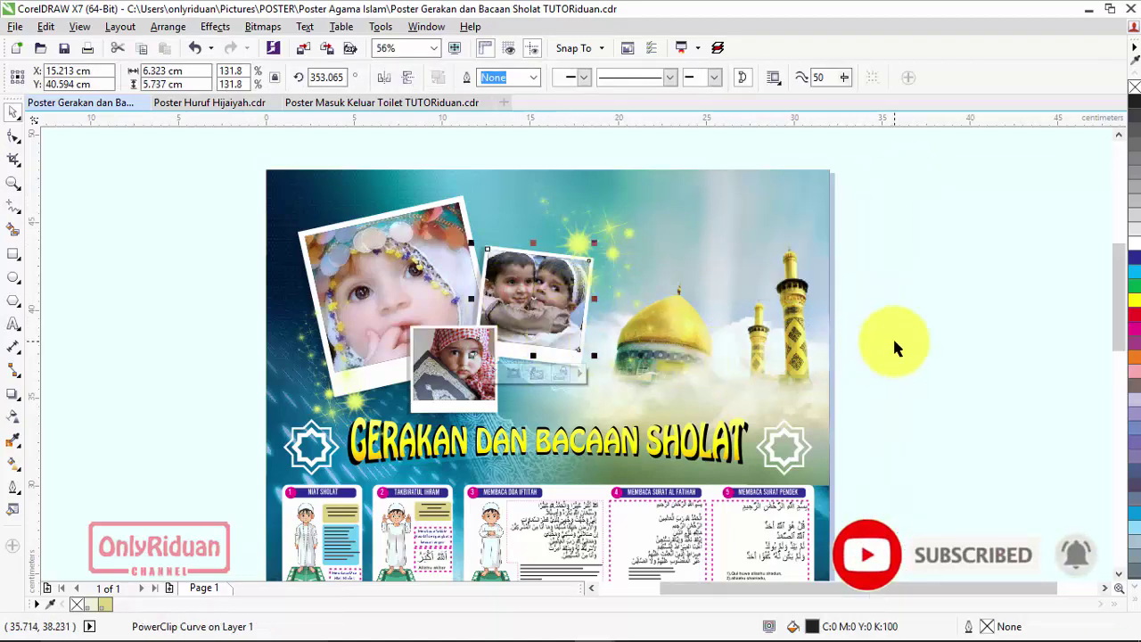
Step: Review the photo frames in the Poster Huruf Hijaiyah and Poster Masuk Keluar Toilet documents
{"action": "left_click", "coordinate": [202, 103]}
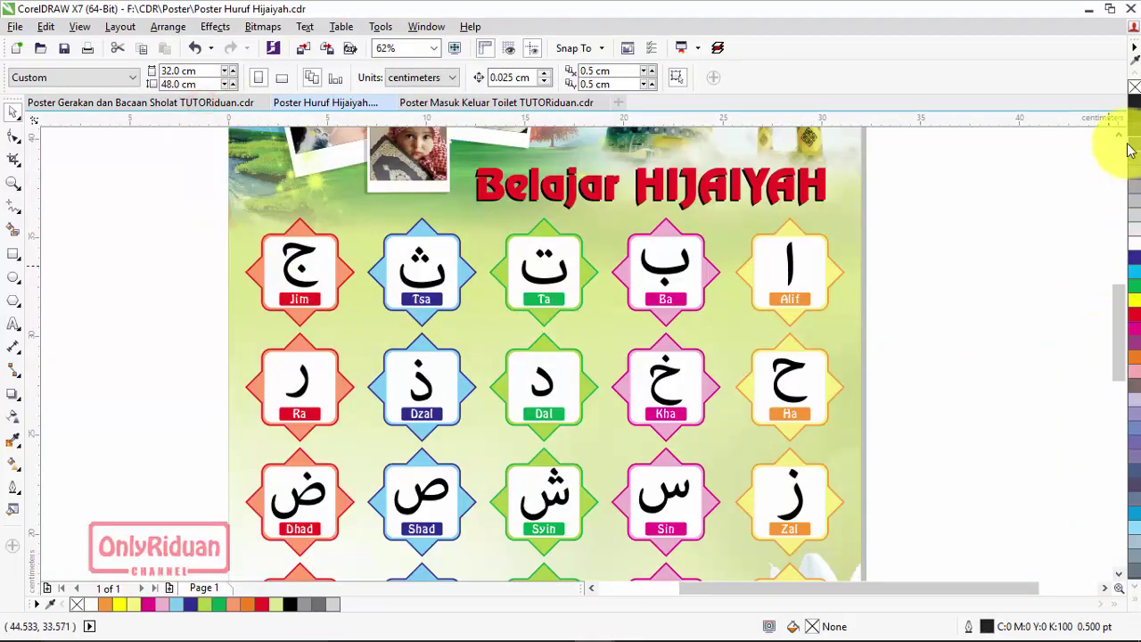
{"action": "left_click", "coordinate": [1120, 135]}
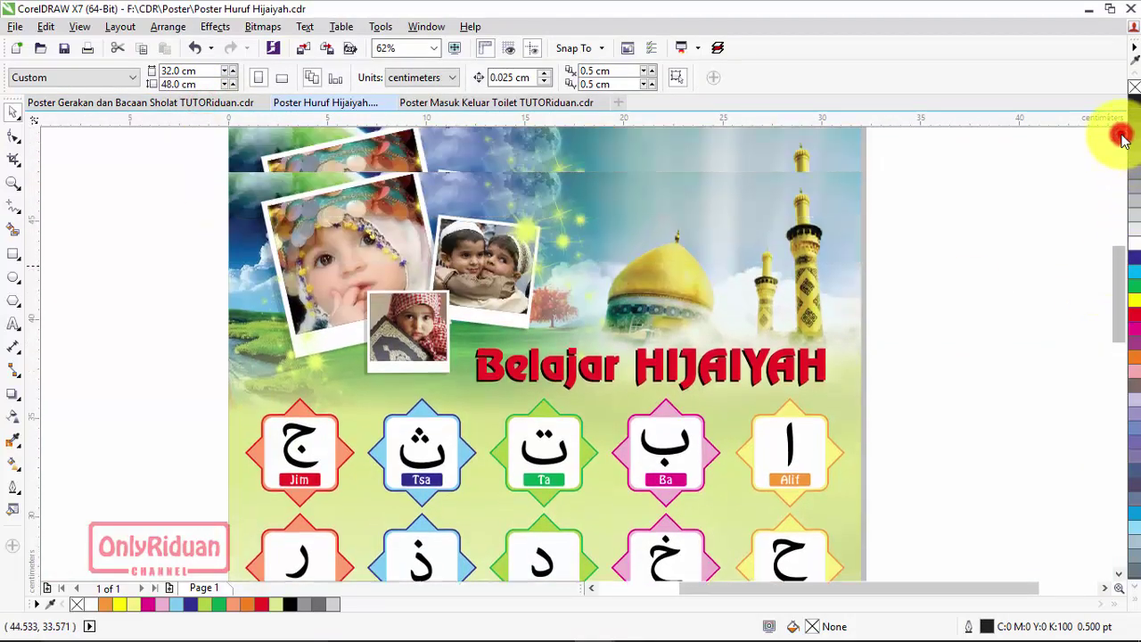
{"action": "left_click", "coordinate": [439, 104]}
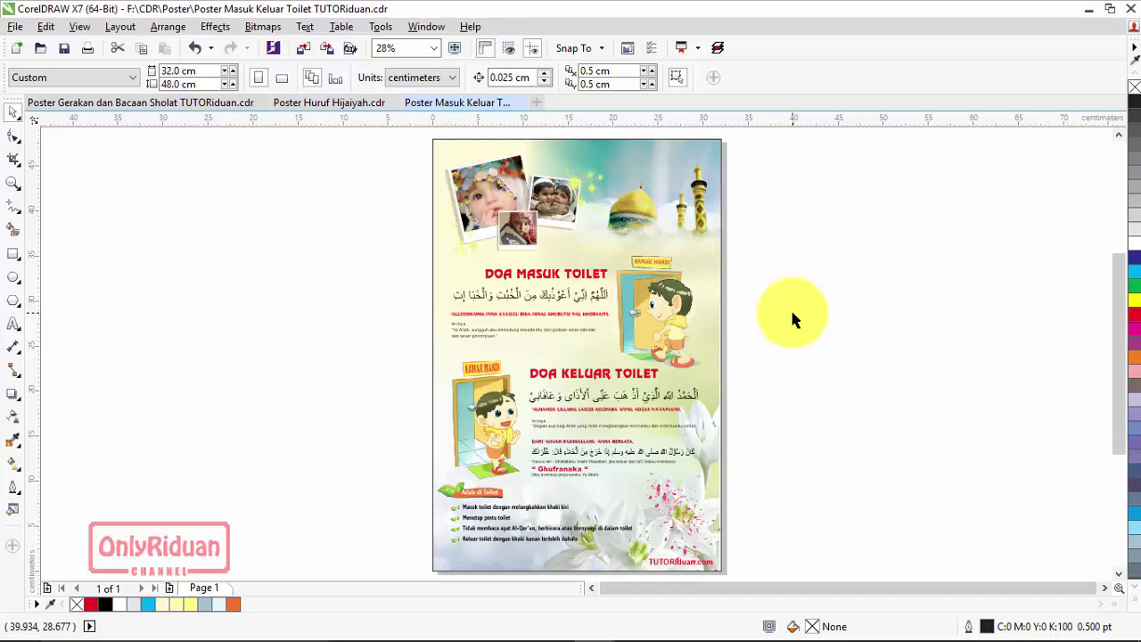
Step: Switch to Photoshop with the Poster Gerakan dan Bacaan Sholat TUTORiduan.psd document
{"action": "mouse_move", "coordinate": [522, 624]}
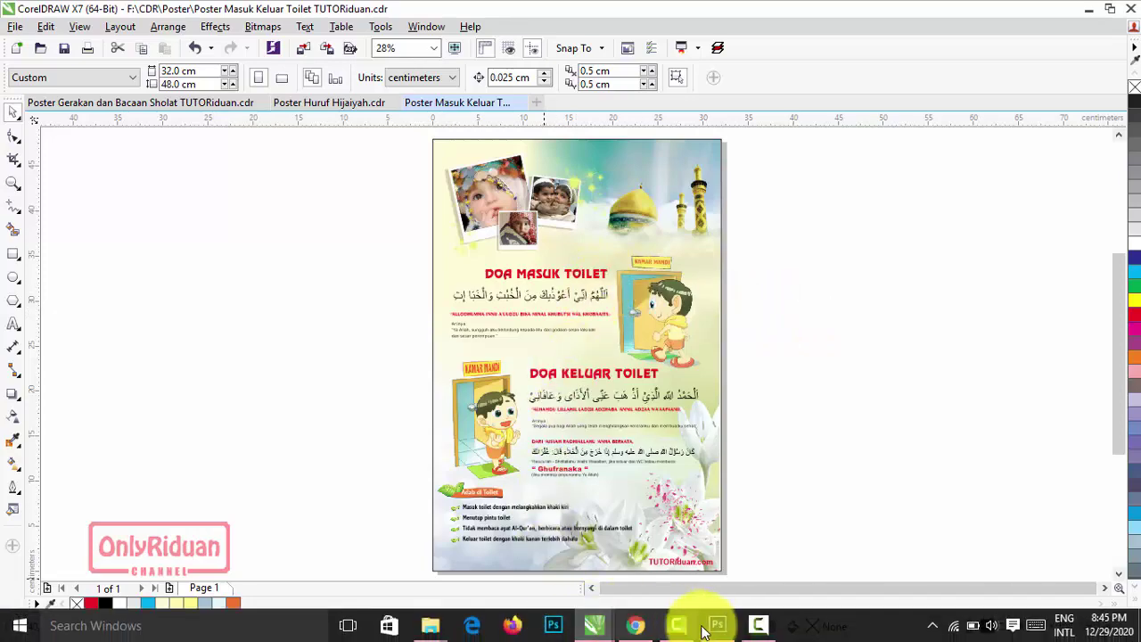
{"action": "left_click", "coordinate": [713, 627]}
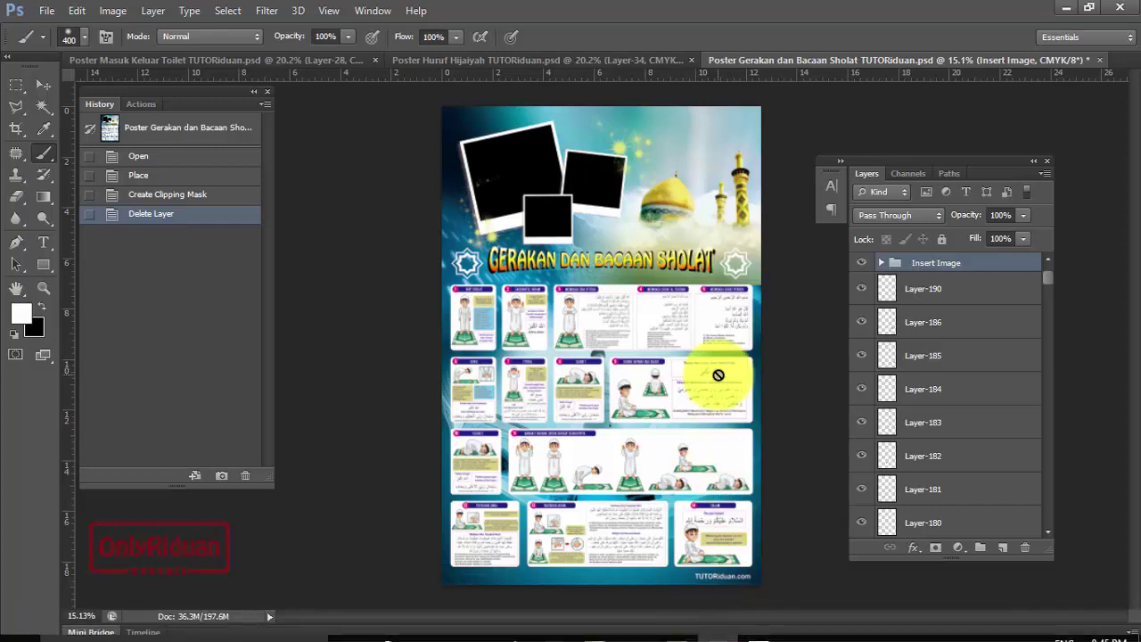
Step: Expand the Insert Image layer group and move the Layers panel nearer the poster
{"action": "left_click", "coordinate": [880, 263]}
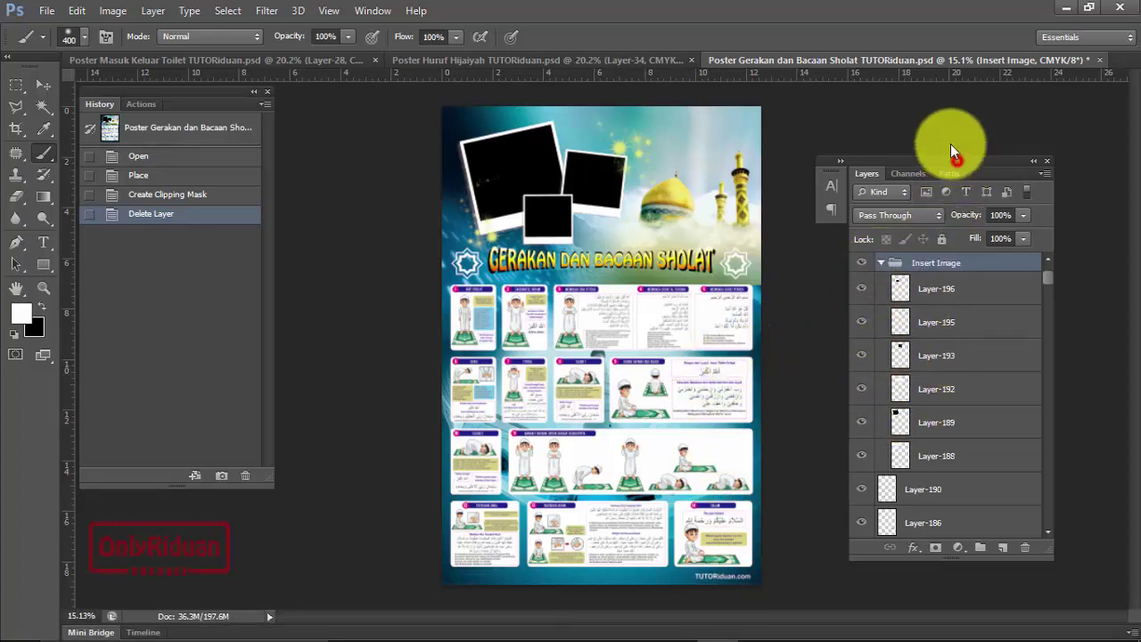
{"action": "left_click_drag", "start_coordinate": [950, 144], "coordinate": [940, 119]}
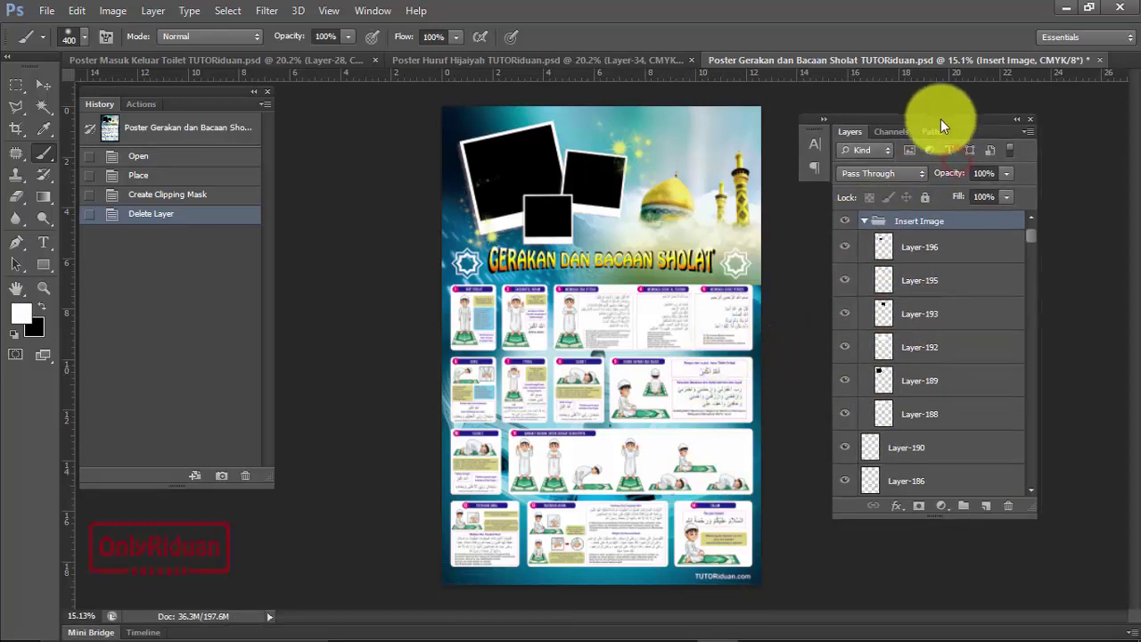
{"action": "left_click", "coordinate": [865, 222]}
{"action": "left_click", "coordinate": [866, 223]}
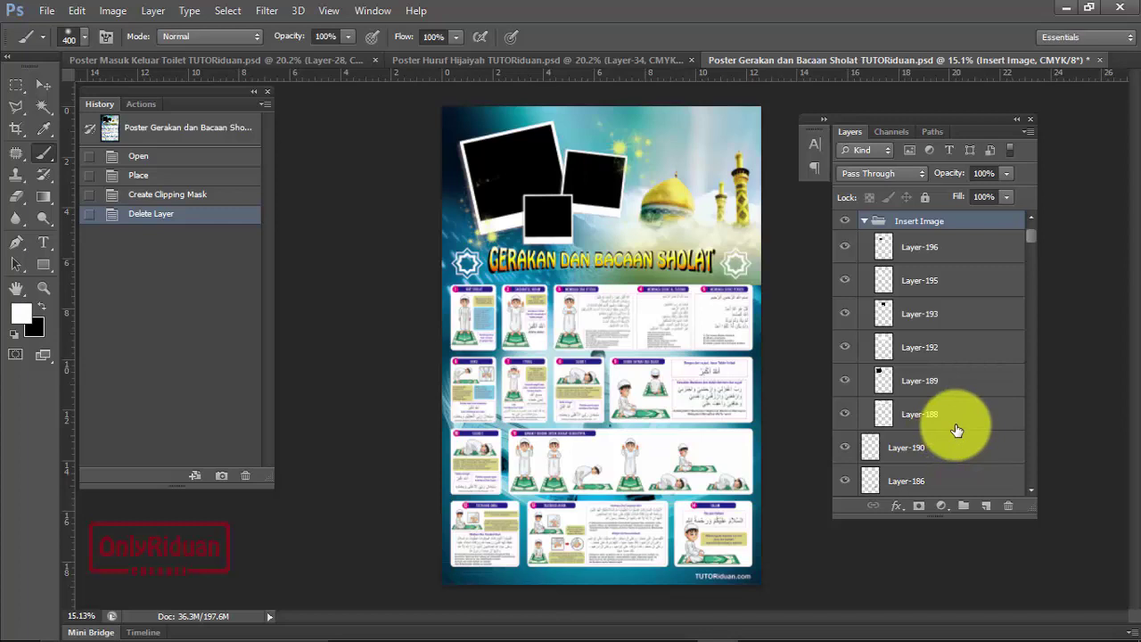
Step: Show transform controls with the Move tool and check which photo frames Layer-189, Layer-193 and Layer-196 correspond to
{"action": "left_click", "coordinate": [909, 379]}
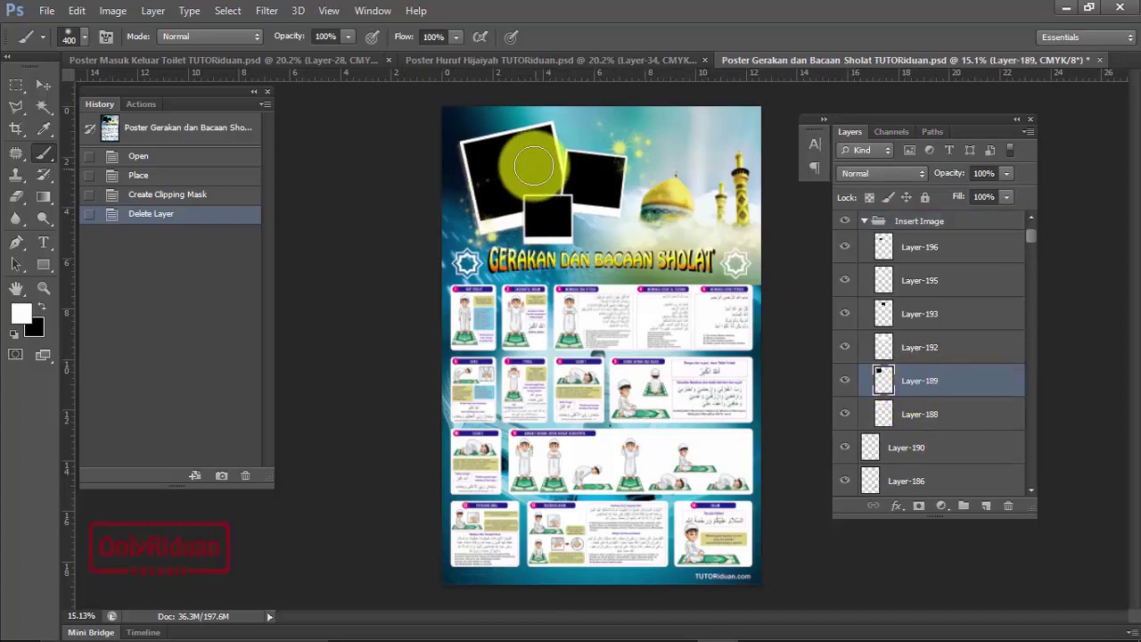
{"action": "left_click", "coordinate": [40, 84]}
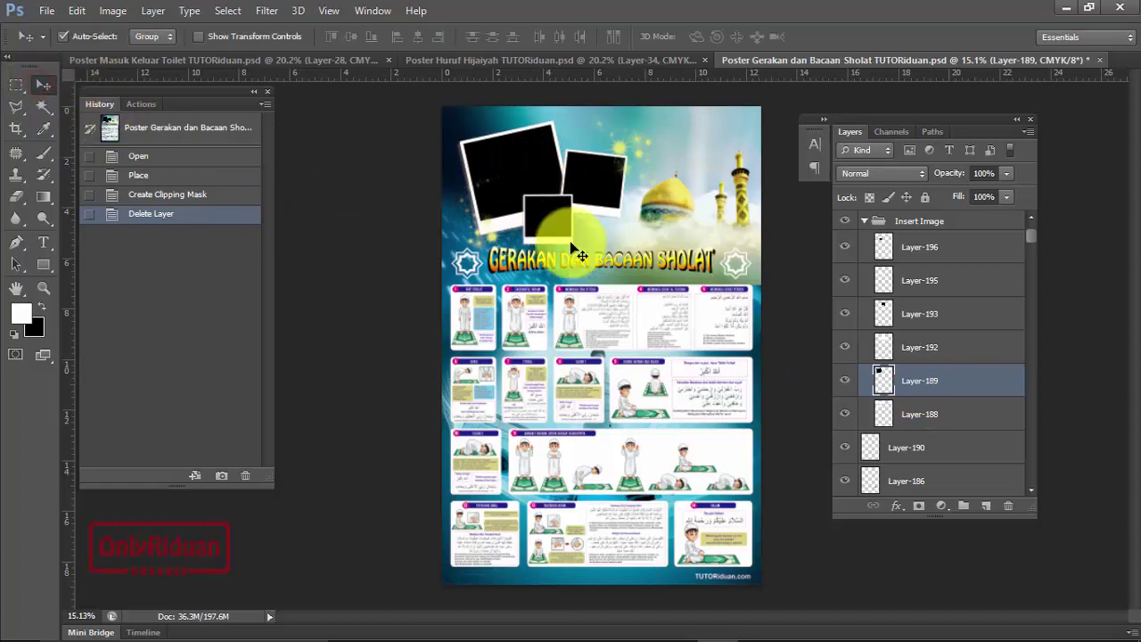
{"action": "left_click", "coordinate": [200, 37]}
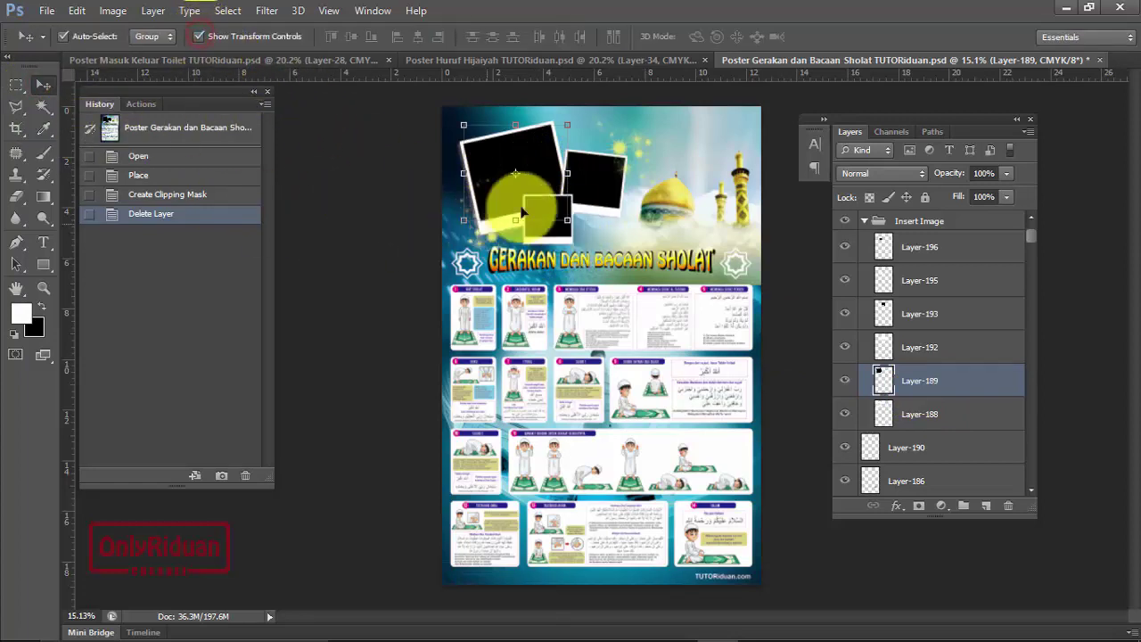
{"action": "left_click", "coordinate": [924, 310]}
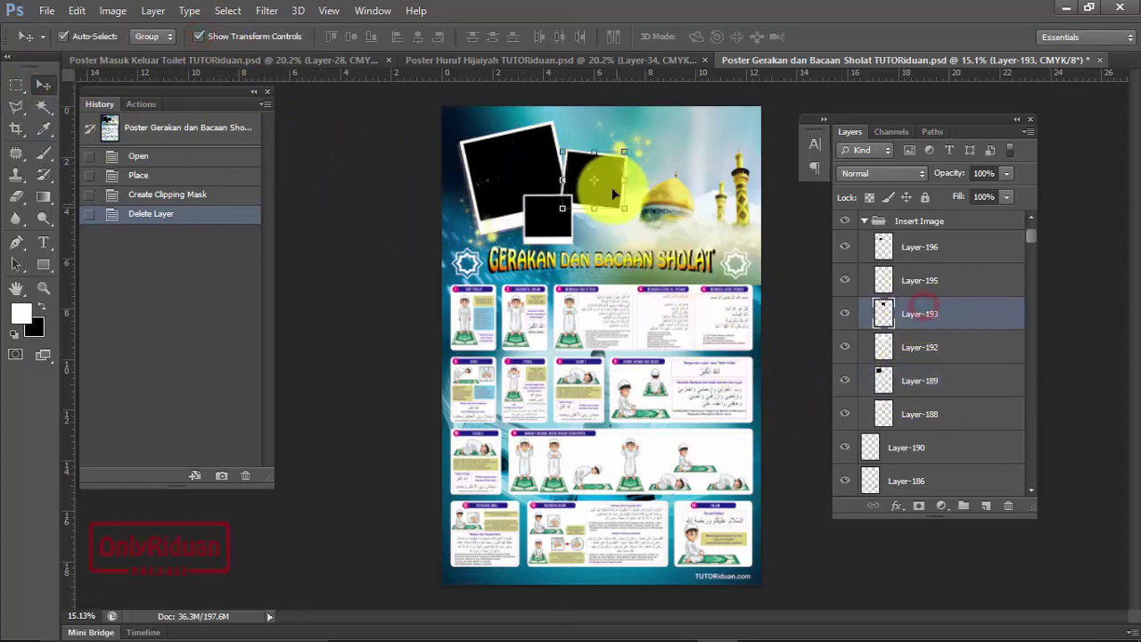
{"action": "left_click", "coordinate": [927, 247]}
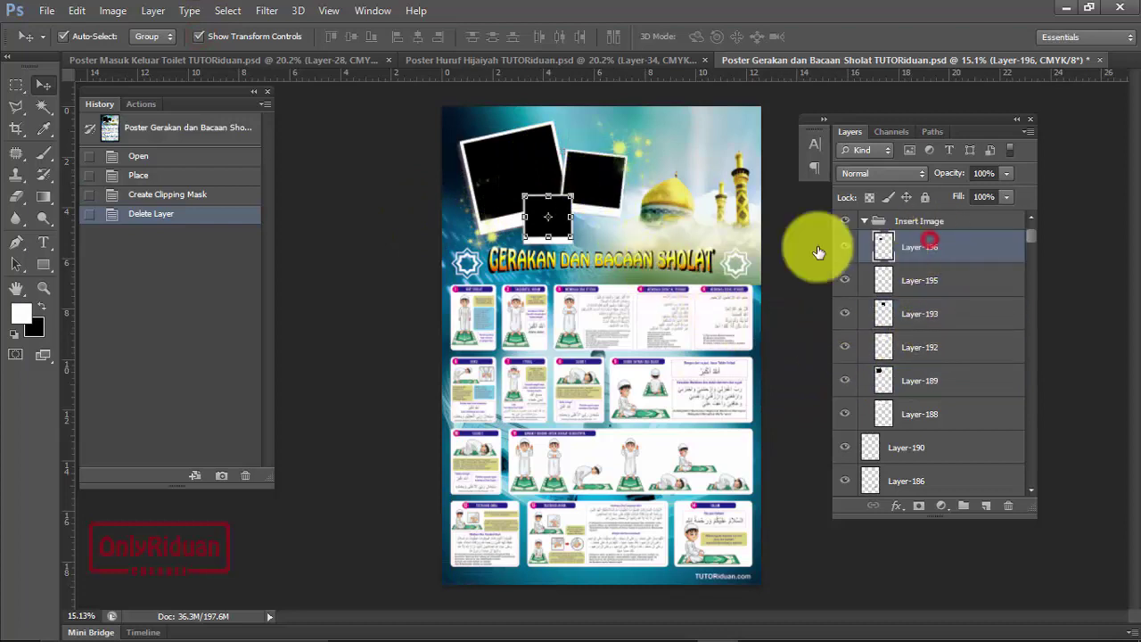
{"action": "left_click", "coordinate": [536, 215]}
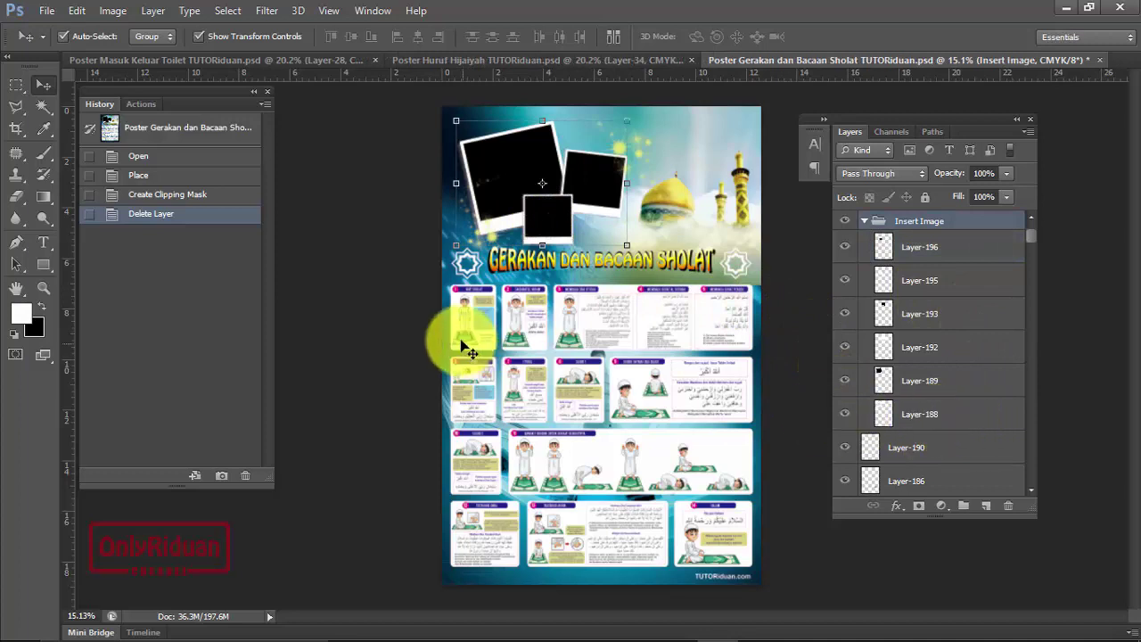
{"action": "left_click", "coordinate": [376, 302]}
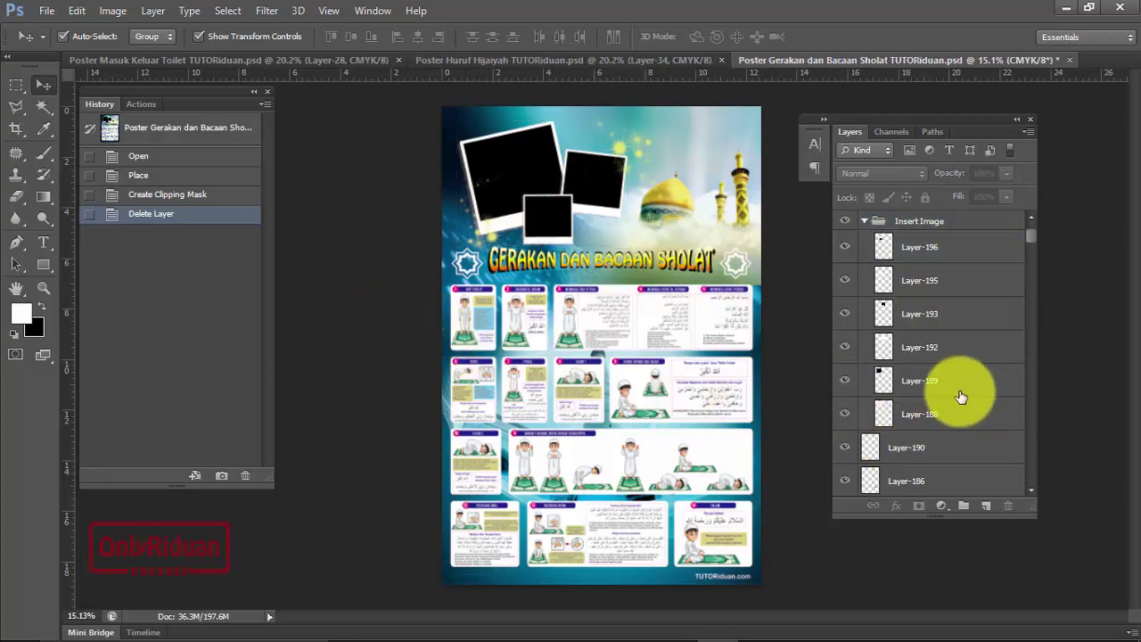
Step: Place the 2.jpg photo from the Pictures folder directly above Layer-189
{"action": "left_click", "coordinate": [923, 380]}
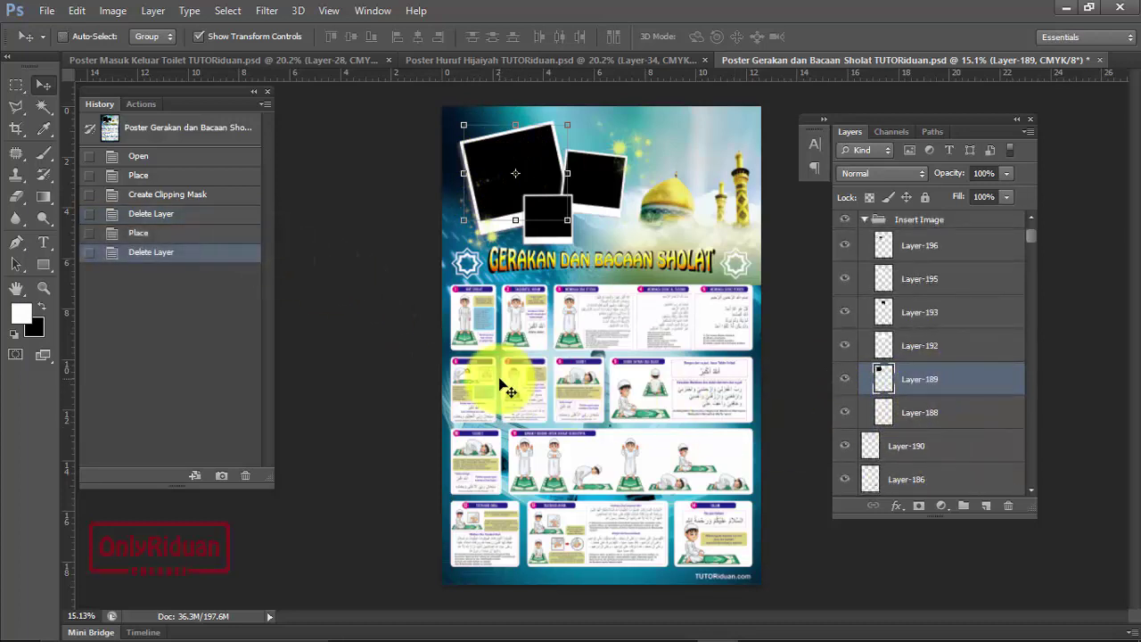
{"action": "left_click", "coordinate": [46, 10]}
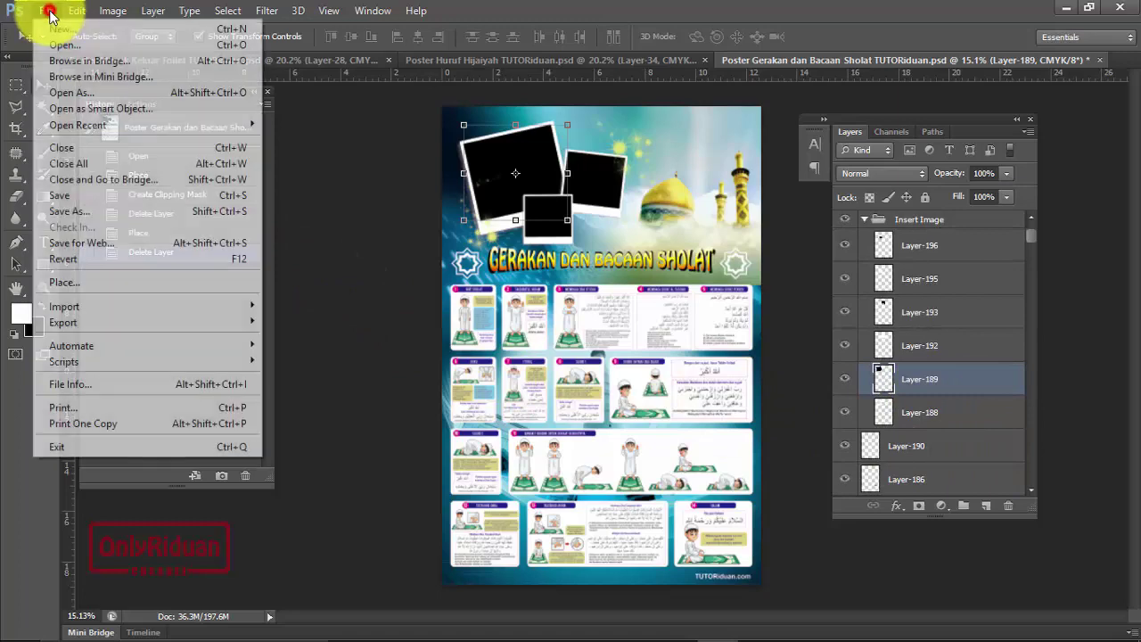
{"action": "left_click", "coordinate": [79, 280]}
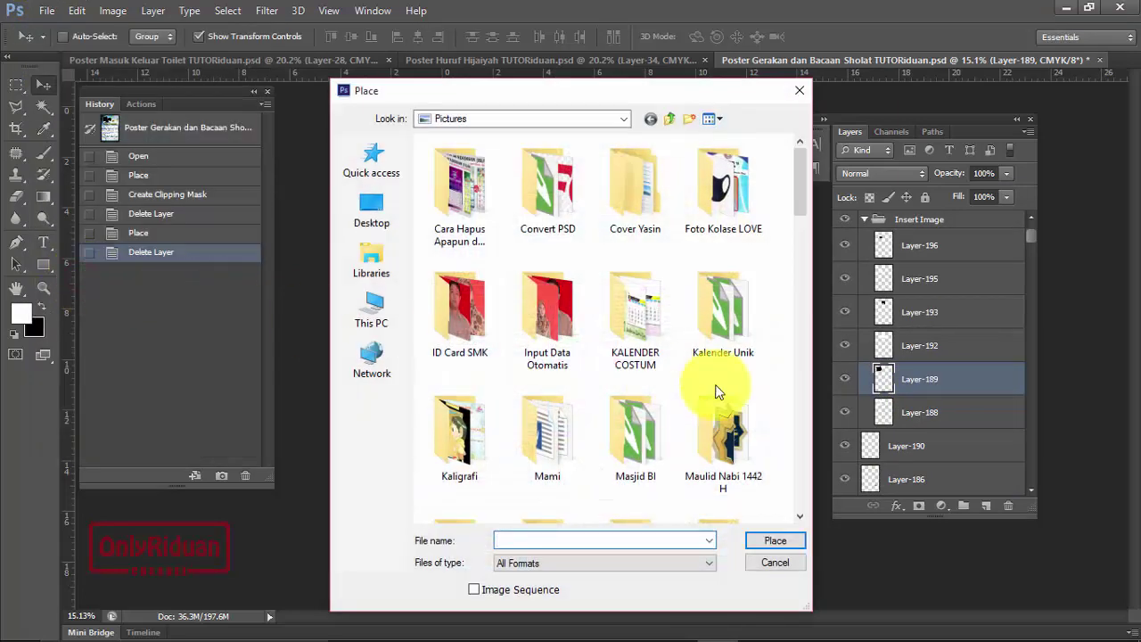
{"action": "left_click_drag", "start_coordinate": [807, 202], "coordinate": [785, 330]}
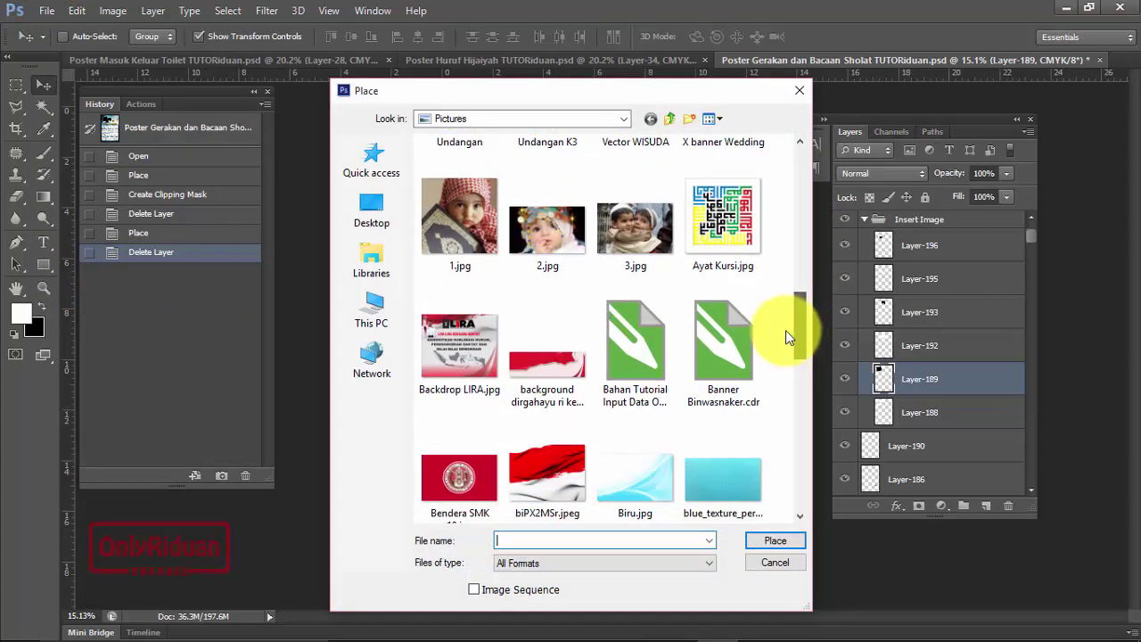
{"action": "left_click", "coordinate": [569, 246]}
{"action": "left_click", "coordinate": [768, 539]}
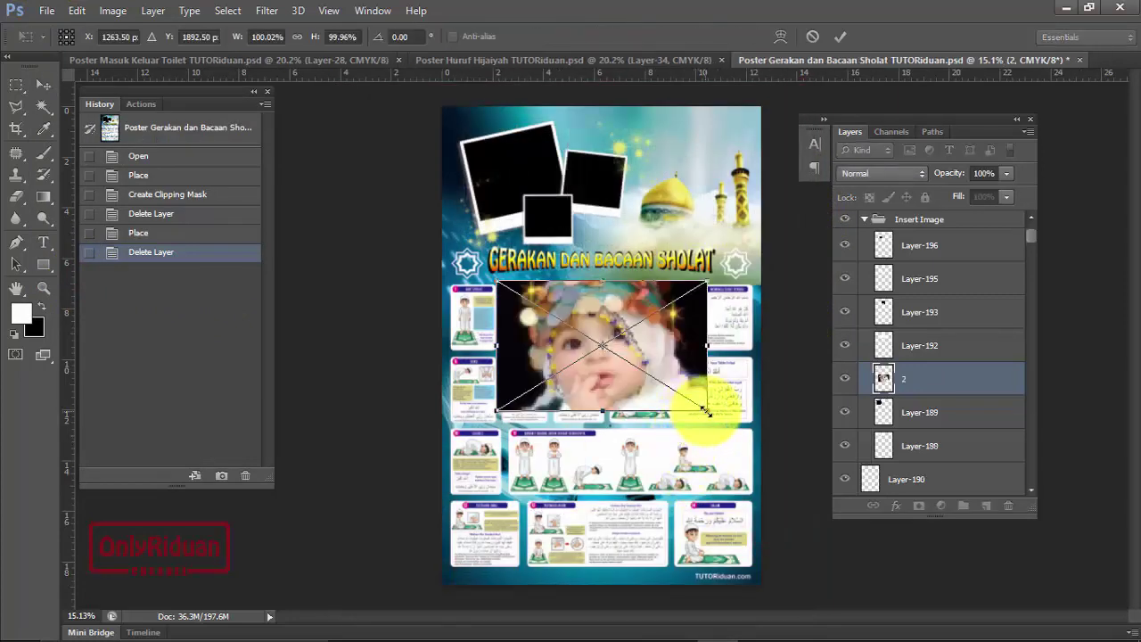
Step: Scale the 2.jpg photo to about 67%, rotate it to about -11.5°, and move it over the large tilted frame
{"action": "left_click_drag", "start_coordinate": [704, 410], "coordinate": [655, 361]}
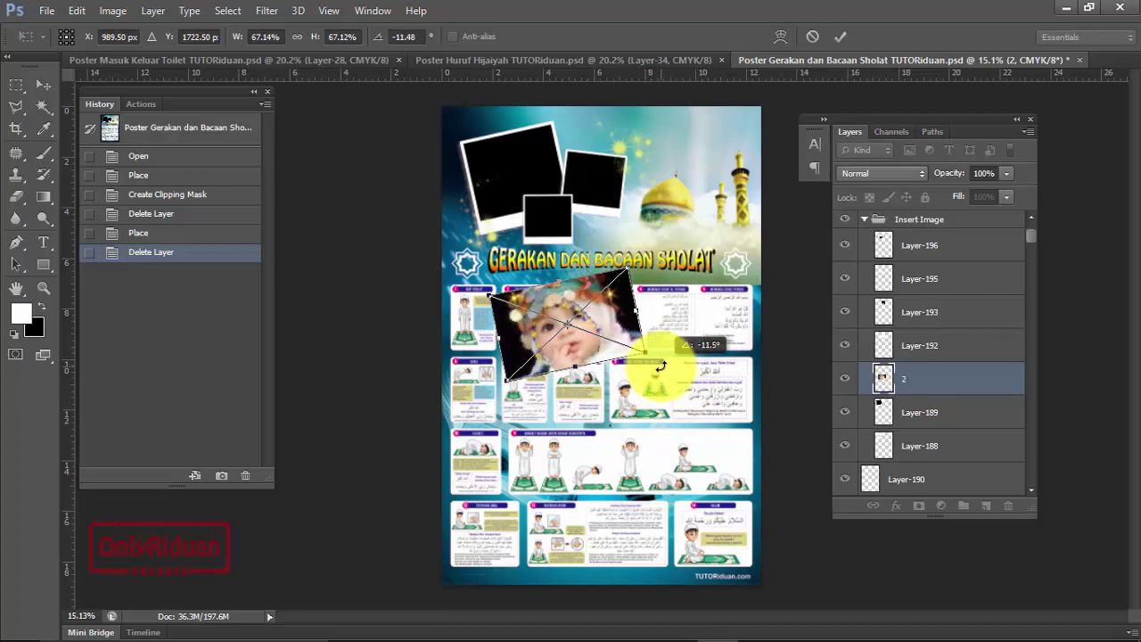
{"action": "left_click", "coordinate": [846, 37]}
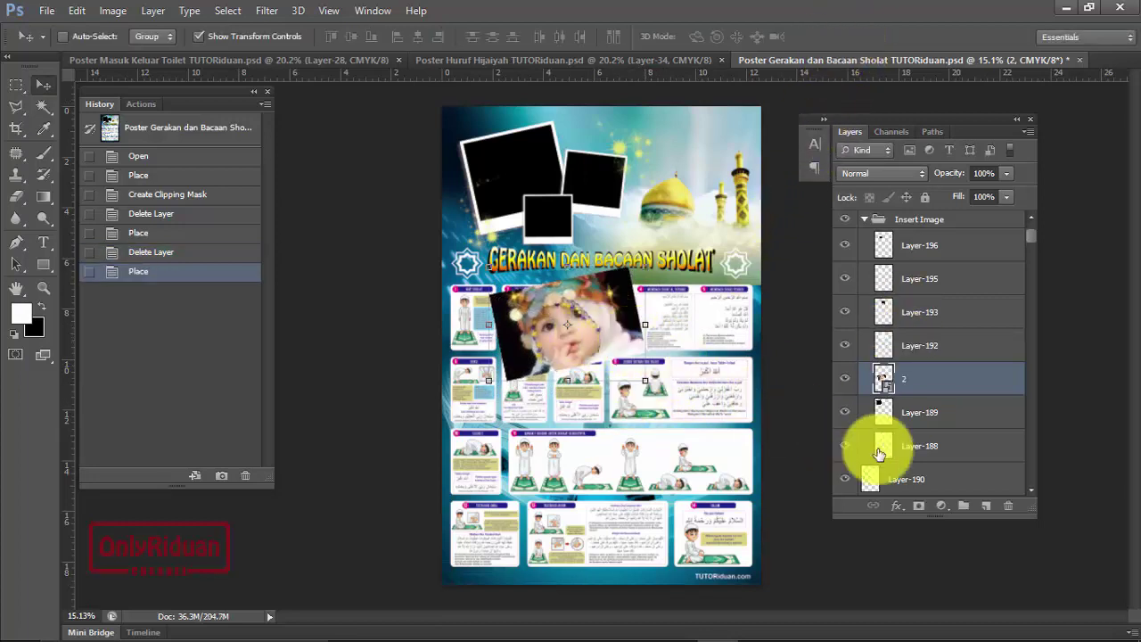
{"action": "left_click_drag", "start_coordinate": [580, 339], "coordinate": [526, 178]}
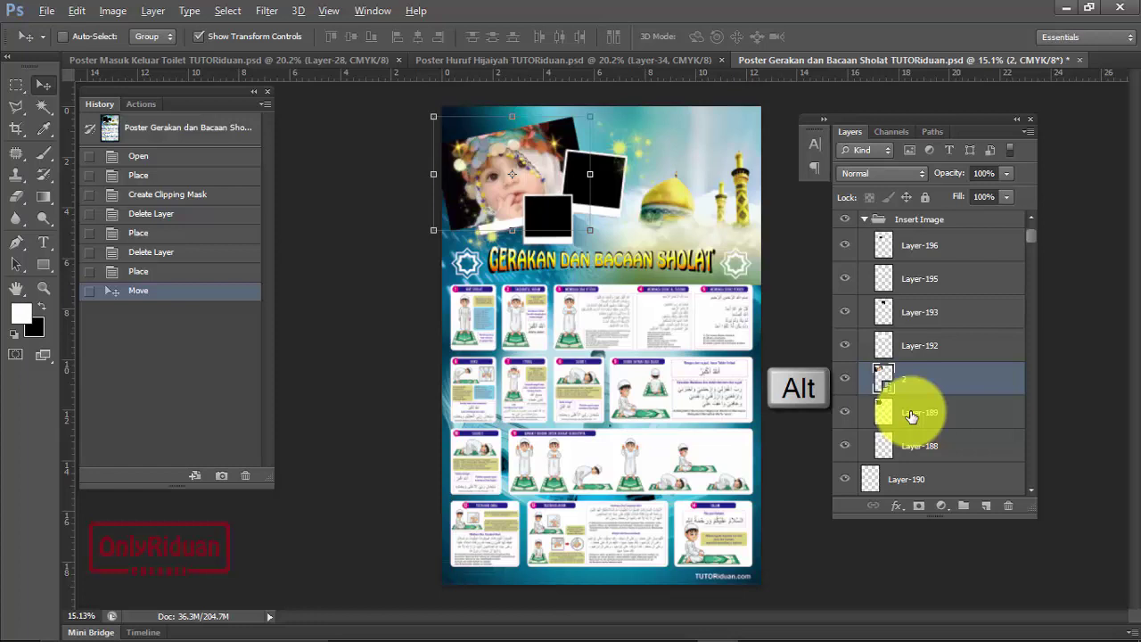
{"action": "left_click", "coordinate": [869, 390], "text": "alt"}
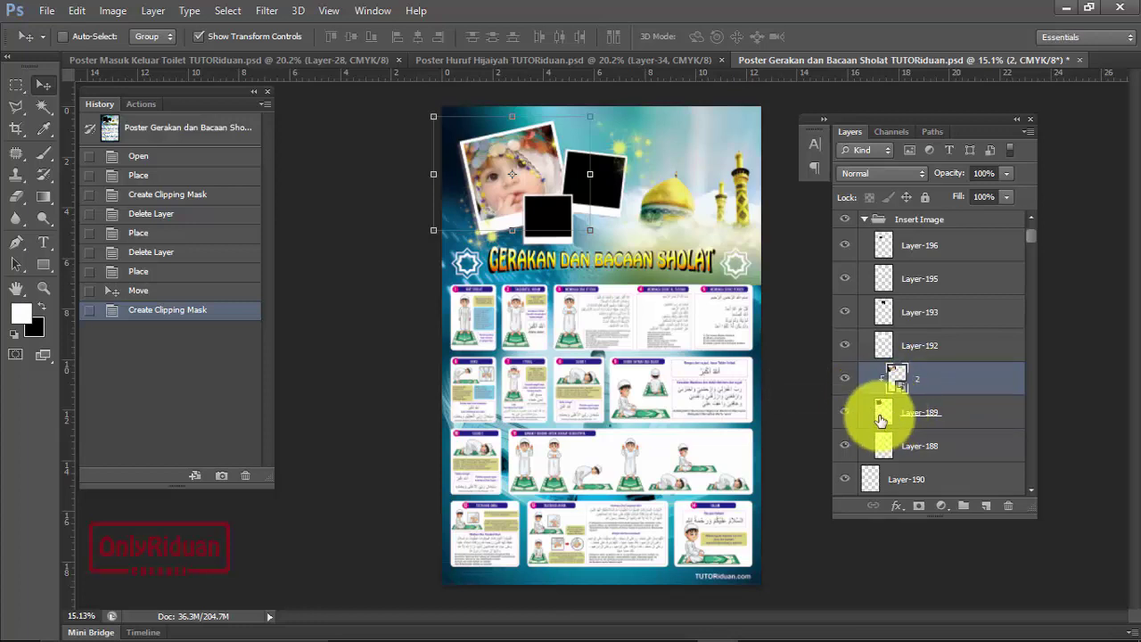
{"action": "key", "text": "ctrl+z"}
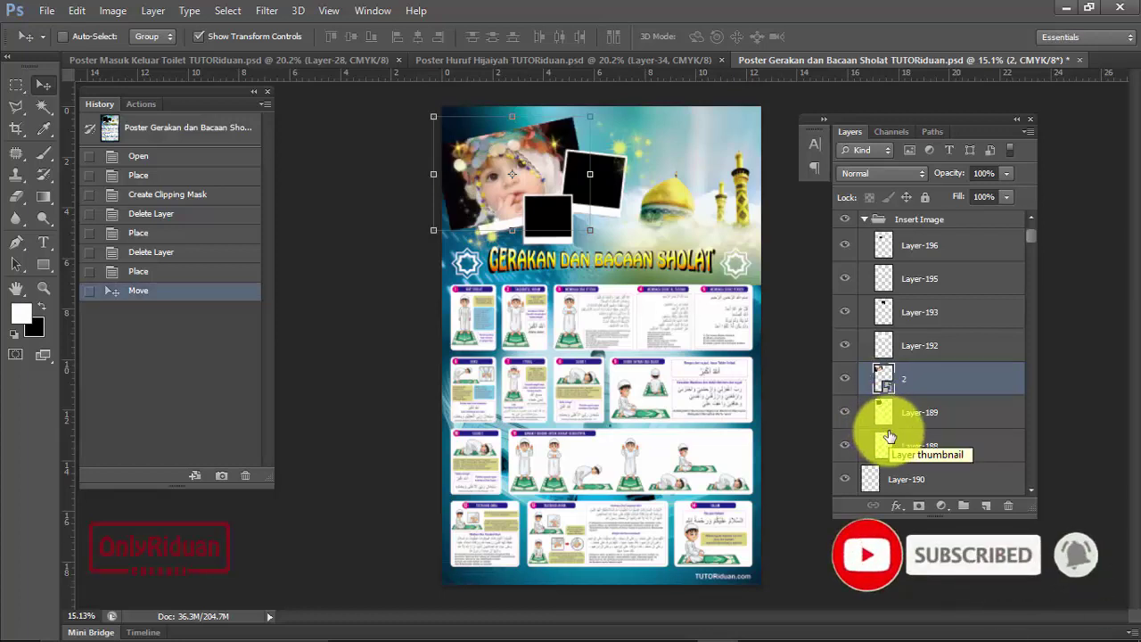
{"action": "right_click", "coordinate": [918, 378]}
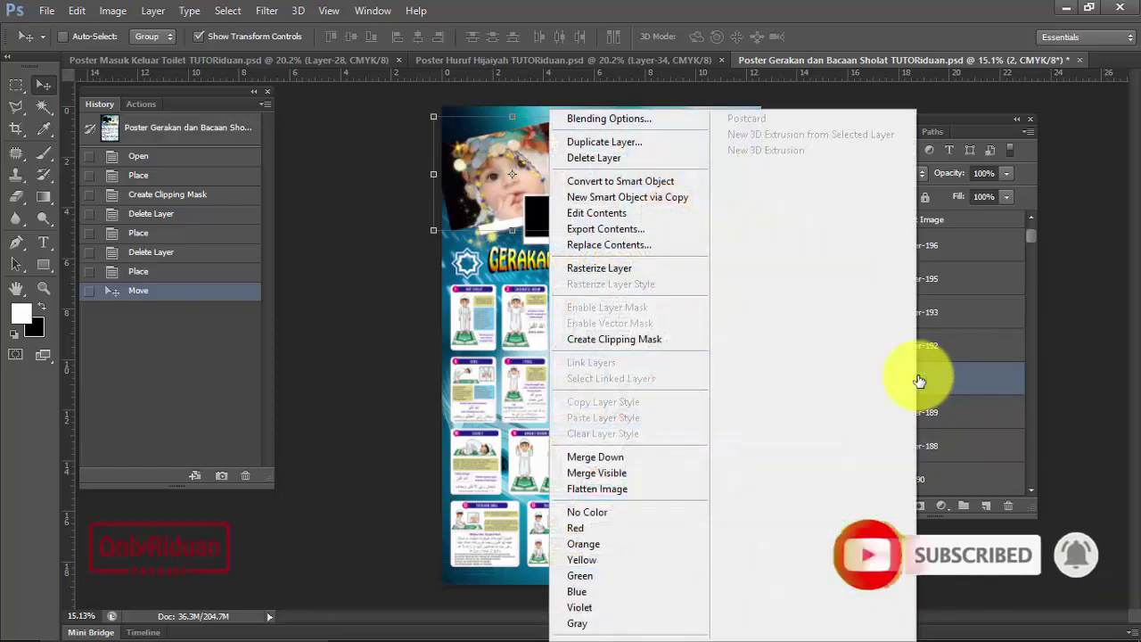
{"action": "left_click", "coordinate": [601, 343]}
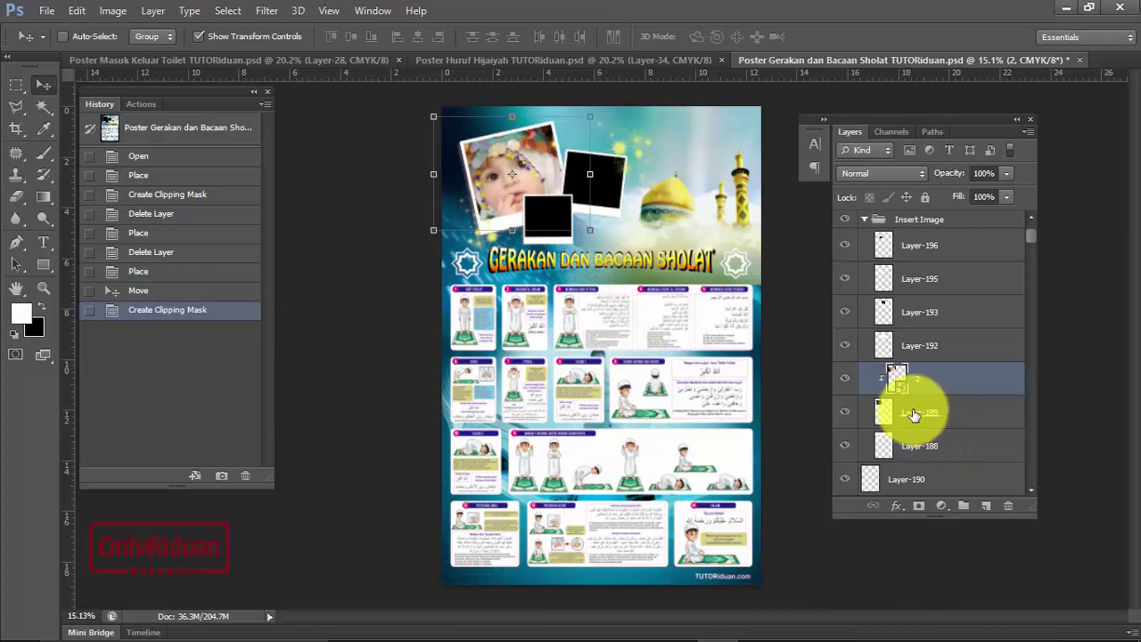
{"action": "key", "text": "ctrl+z"}
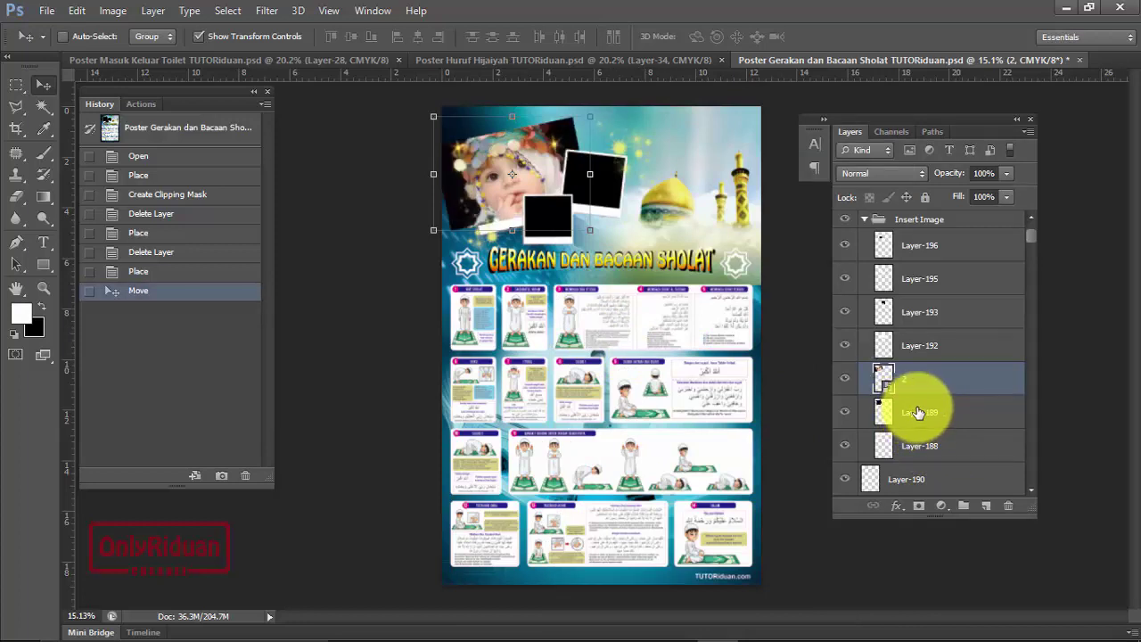
Step: Create a clipping mask that clips photo layer 2 to Layer-189
{"action": "left_click", "coordinate": [873, 395], "text": "alt"}
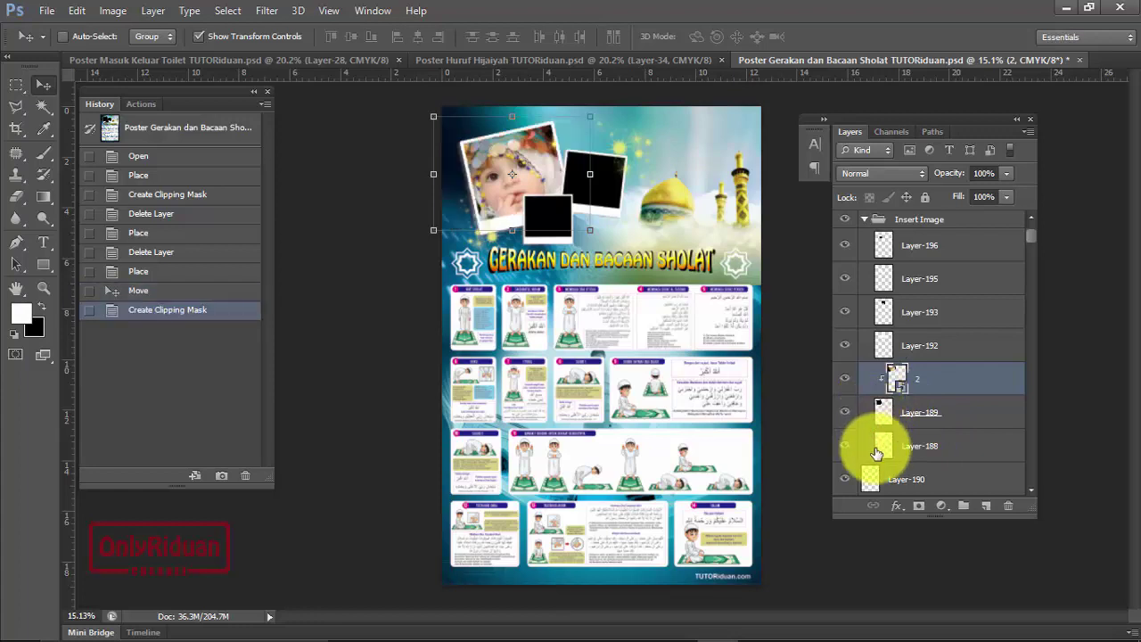
Step: Place the 3.jpg photo from the Pictures folder directly above Layer-193
{"action": "left_click", "coordinate": [930, 311]}
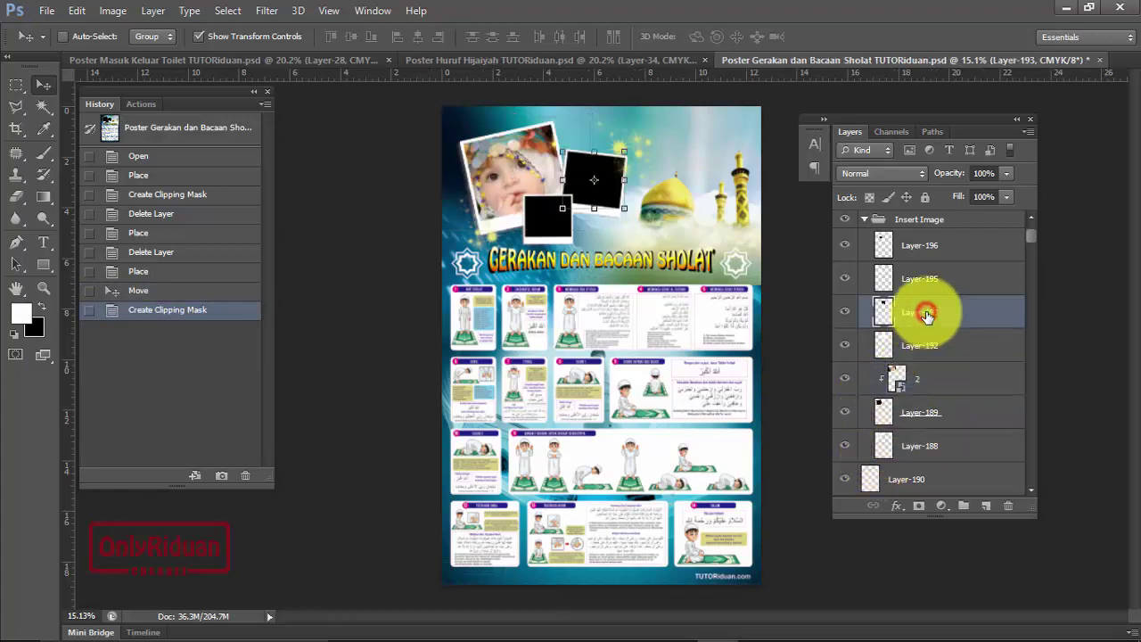
{"action": "left_click_drag", "start_coordinate": [641, 194], "coordinate": [605, 181]}
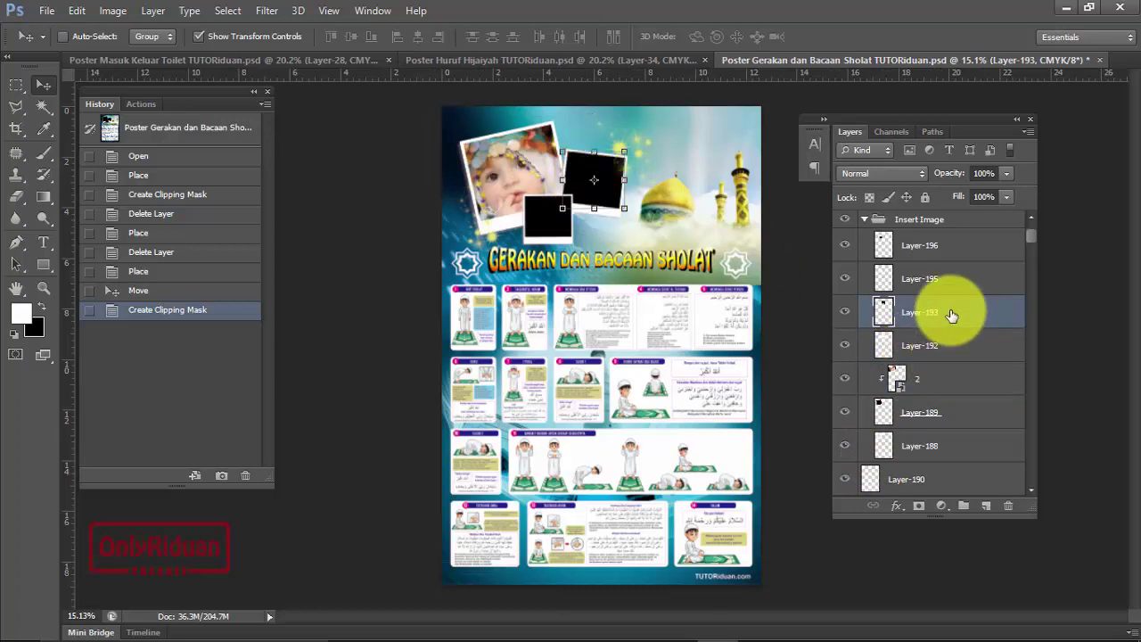
{"action": "left_click", "coordinate": [47, 18]}
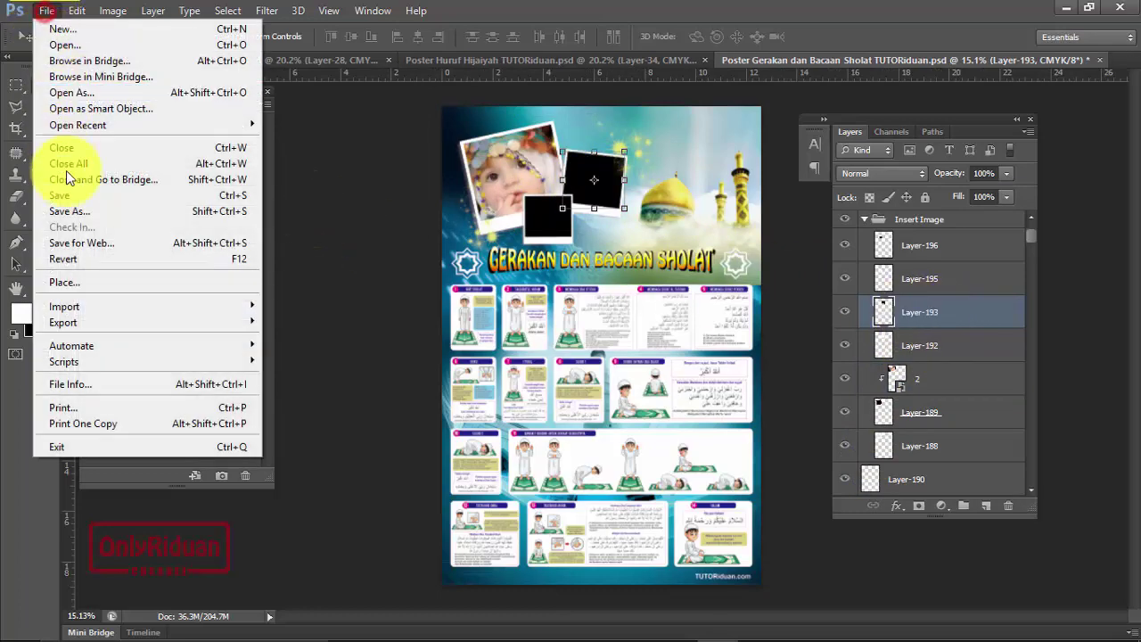
{"action": "left_click", "coordinate": [80, 283]}
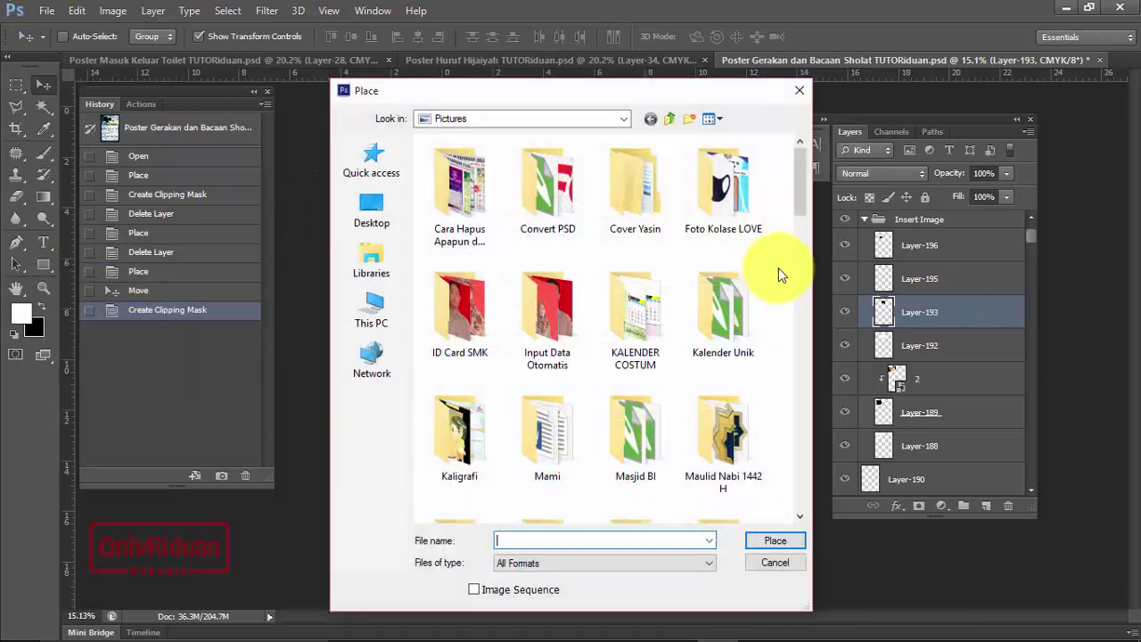
{"action": "left_click_drag", "start_coordinate": [797, 198], "coordinate": [790, 341]}
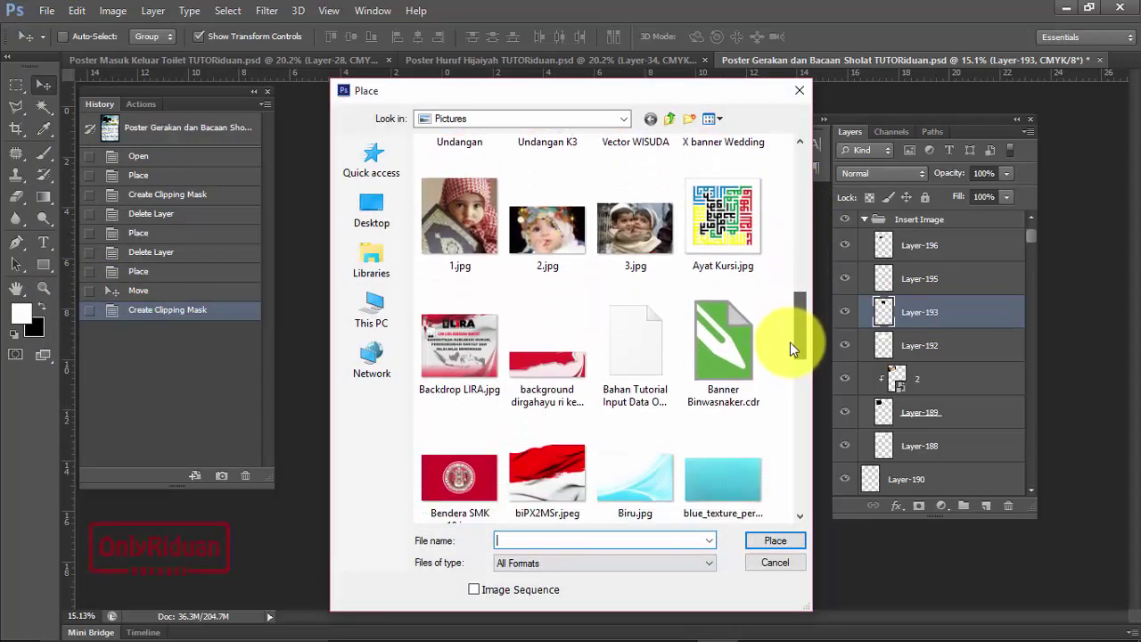
{"action": "left_click", "coordinate": [631, 230]}
{"action": "left_click", "coordinate": [765, 540]}
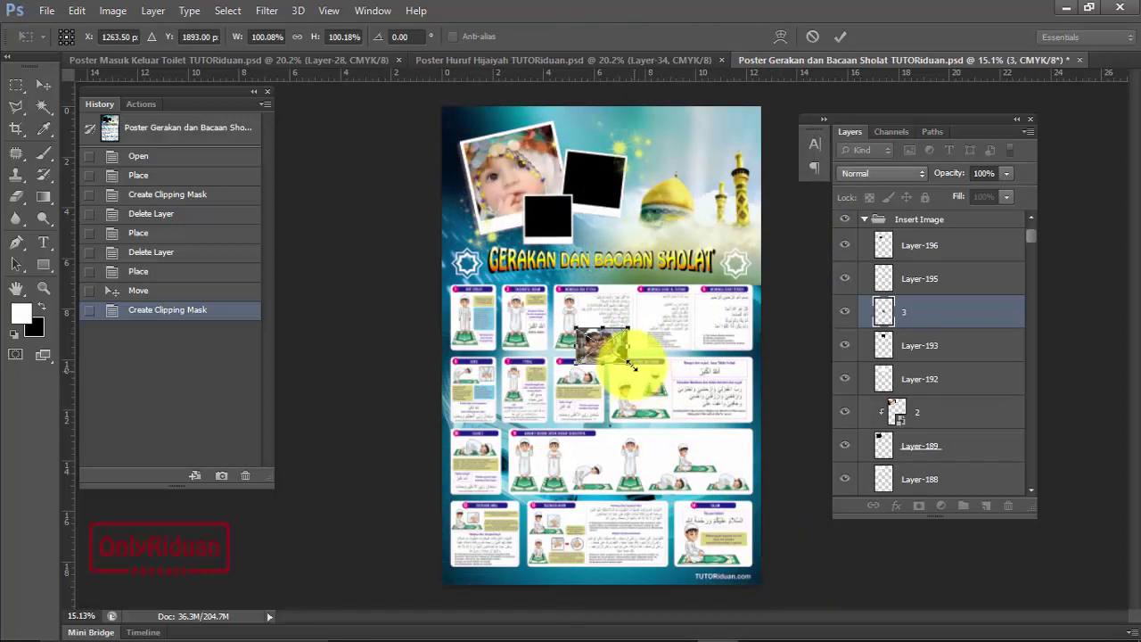
Step: Scale the 3.jpg photo to about 159%, move it over the Layer-193 frame, and rotate it to about 6.7°
{"action": "left_click_drag", "start_coordinate": [629, 361], "coordinate": [667, 401]}
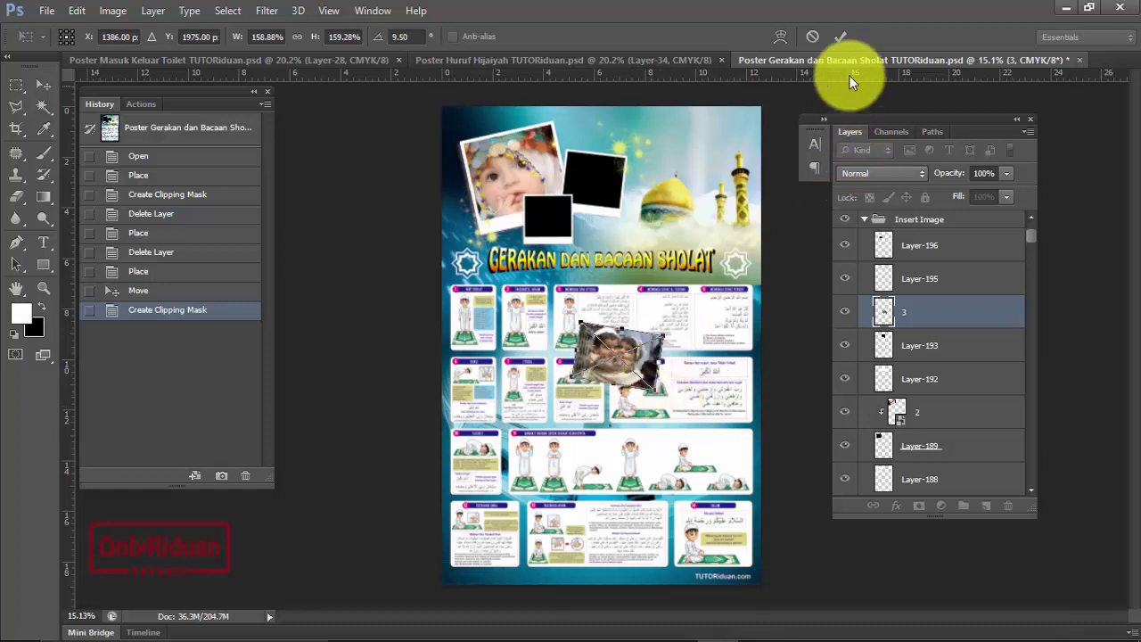
{"action": "left_click", "coordinate": [838, 36]}
{"action": "left_click_drag", "start_coordinate": [636, 352], "coordinate": [641, 231]}
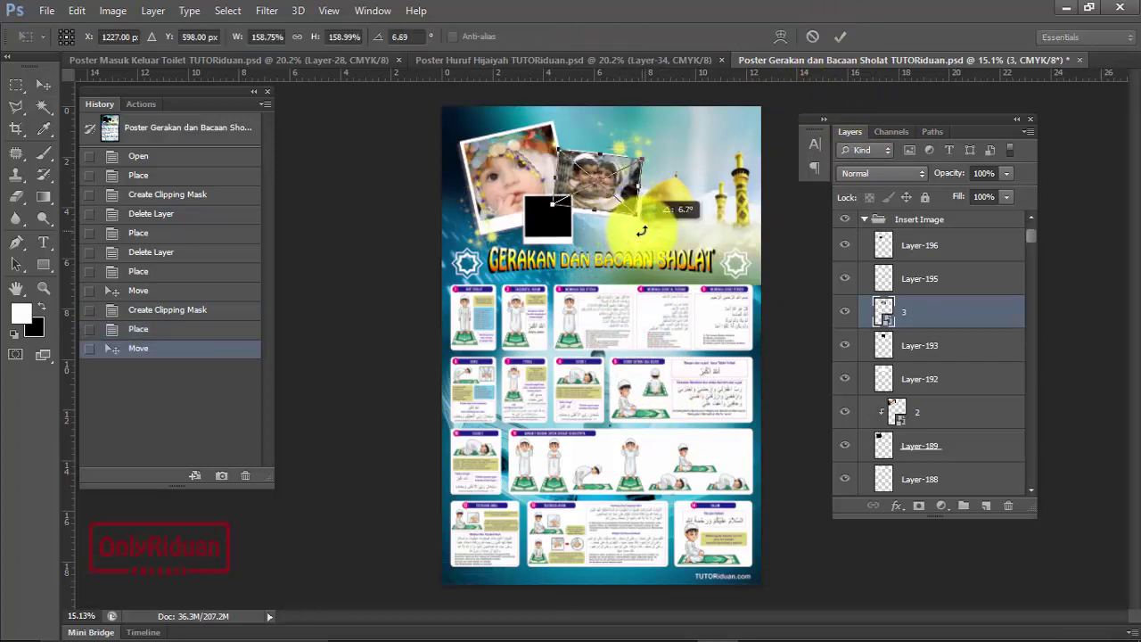
{"action": "left_click", "coordinate": [842, 36]}
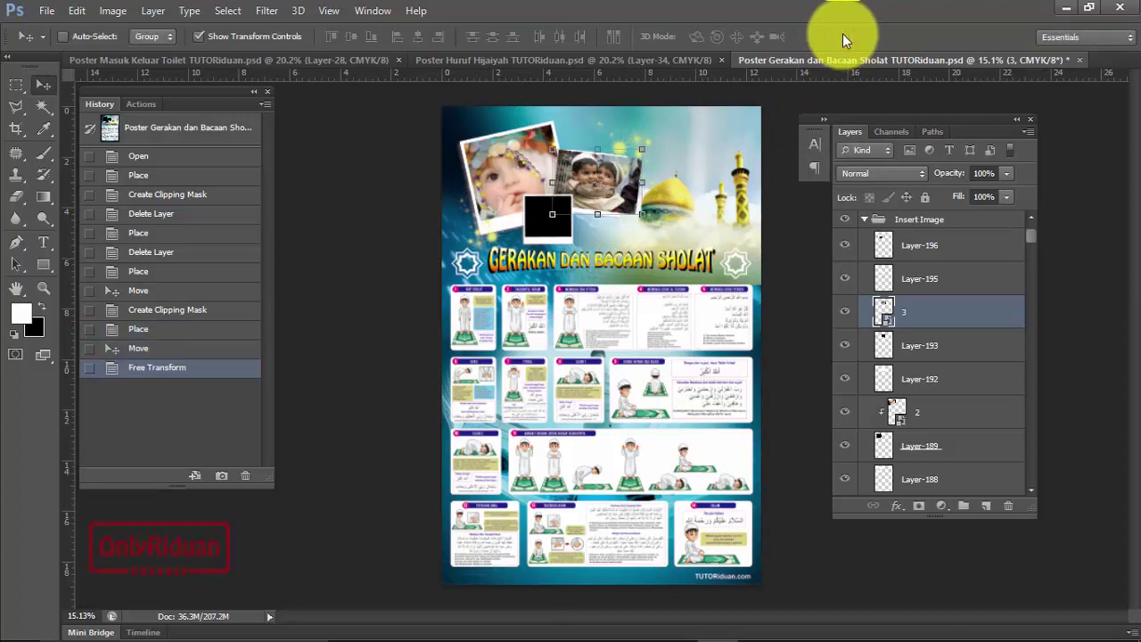
Step: Create a clipping mask that clips photo layer 3 to Layer-193
{"action": "key", "text": "alt"}
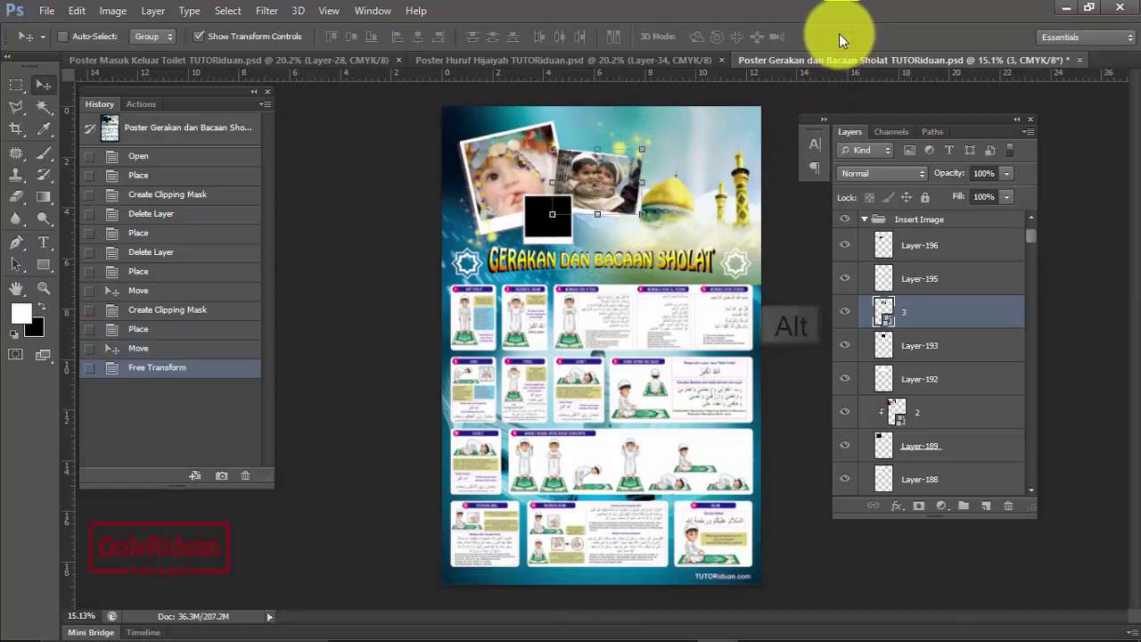
{"action": "left_click", "coordinate": [871, 326], "text": "alt"}
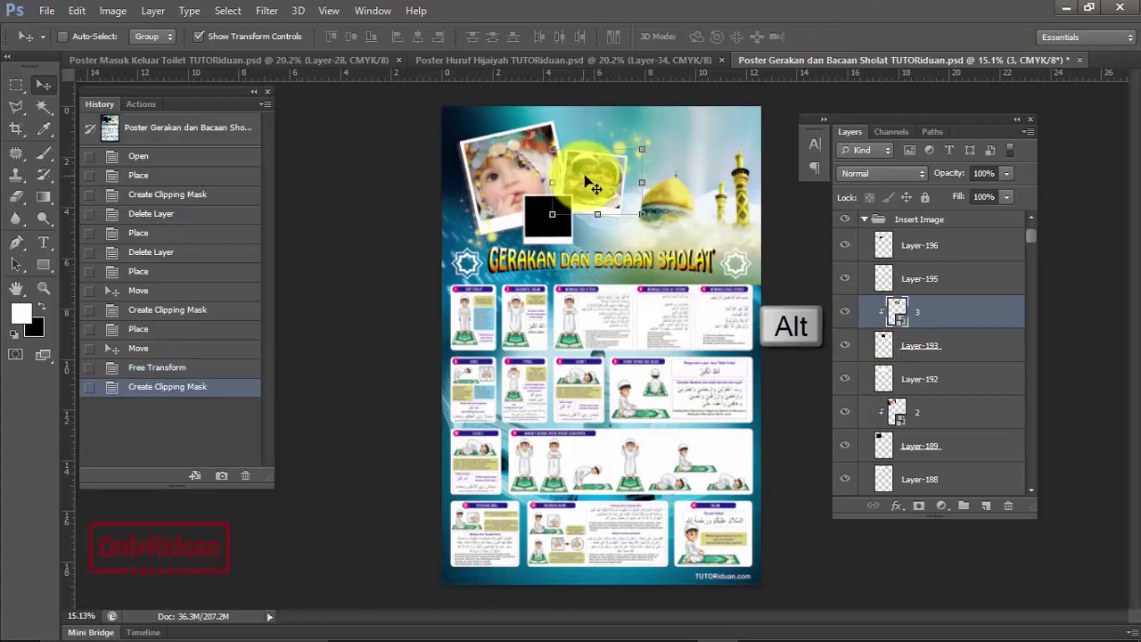
Step: Place the 1.jpg photo from the Pictures folder directly above Layer-196
{"action": "left_click", "coordinate": [927, 246]}
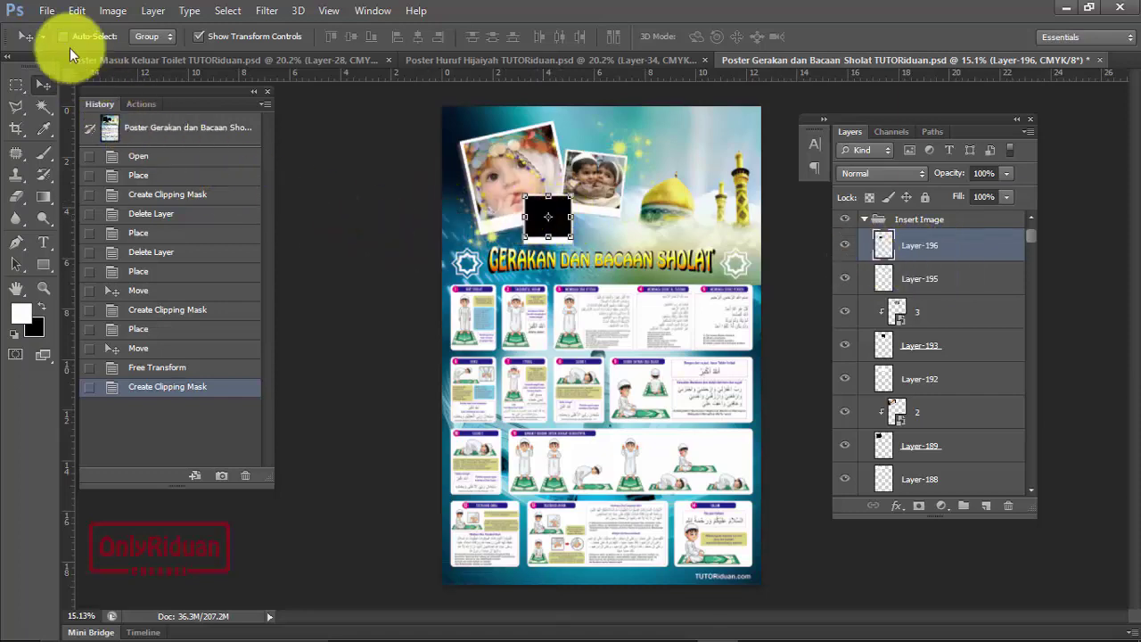
{"action": "left_click", "coordinate": [46, 10]}
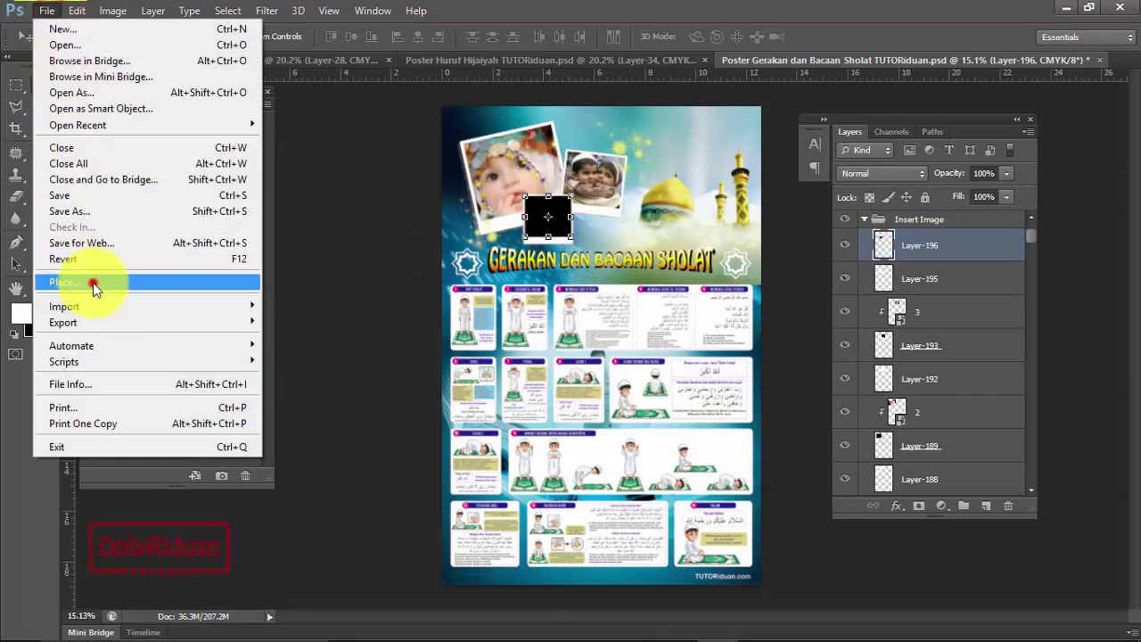
{"action": "left_click", "coordinate": [93, 282]}
{"action": "left_click_drag", "start_coordinate": [800, 190], "coordinate": [803, 338]}
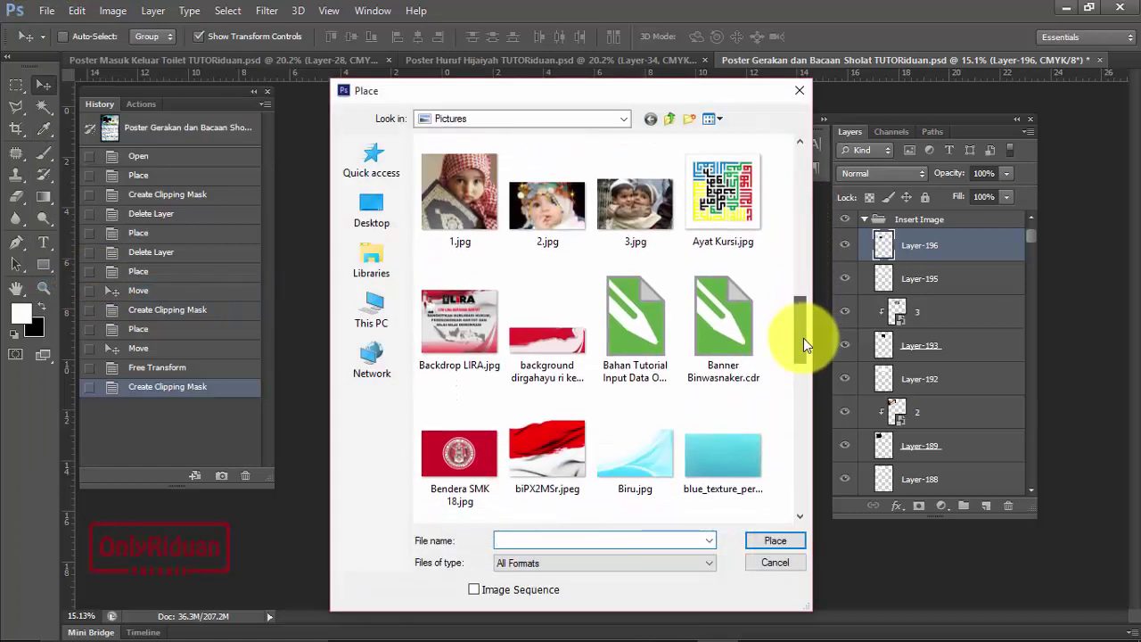
{"action": "left_click", "coordinate": [460, 196]}
{"action": "left_click", "coordinate": [771, 539]}
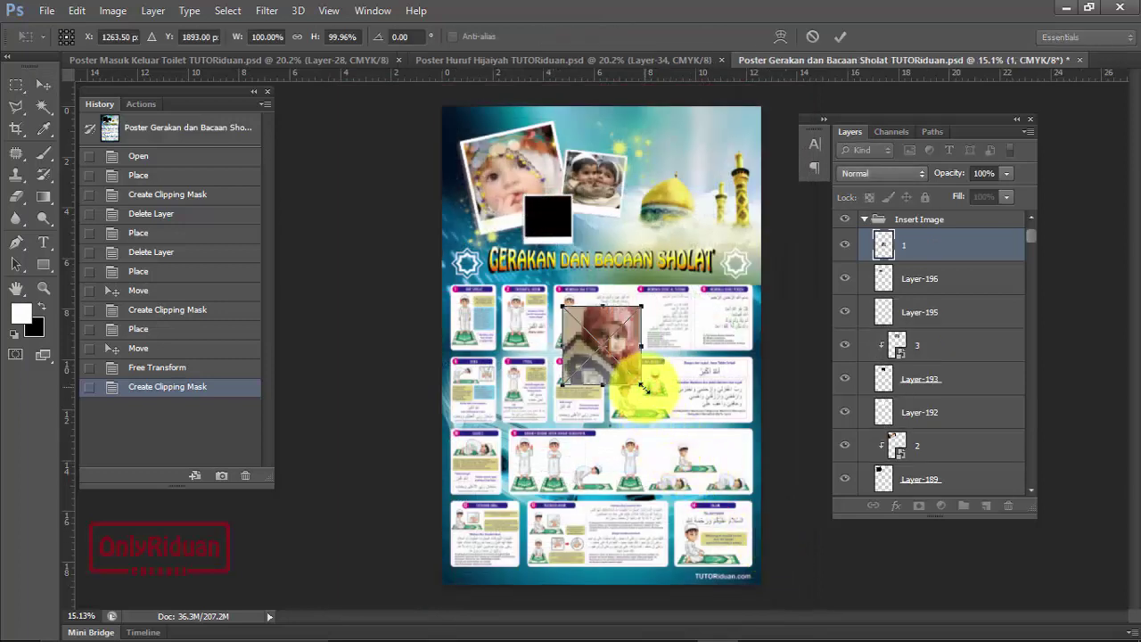
Step: Move the 1.jpg photo over the Layer-196 frame and create a clipping mask that clips it to Layer-196
{"action": "left_click_drag", "start_coordinate": [642, 385], "coordinate": [561, 218]}
{"action": "left_click", "coordinate": [840, 36]}
{"action": "key", "text": "alt"}
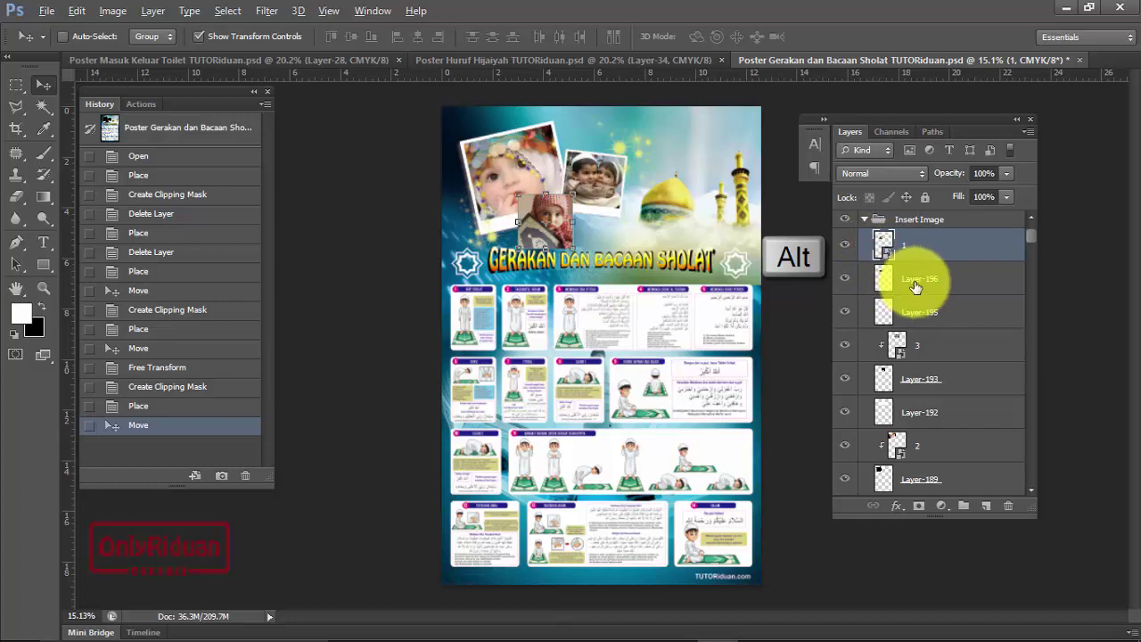
{"action": "left_click", "coordinate": [885, 259], "text": "alt"}
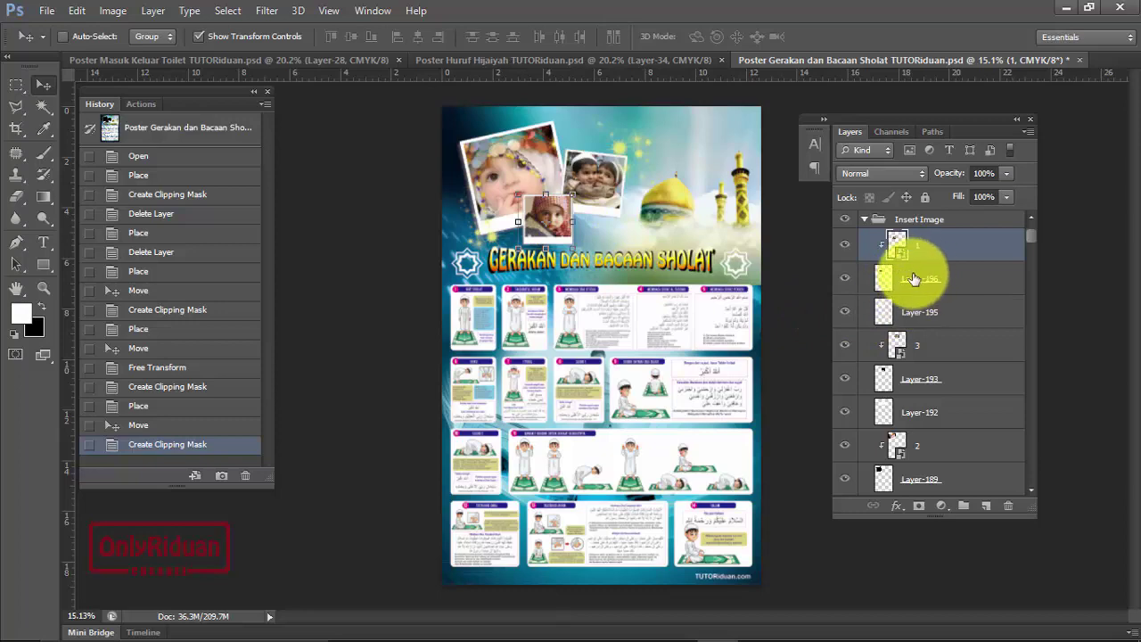
Step: Examine the three framed photos up close and compare them with the CorelDRAW version of the Gerakan dan Bacaan Sholat poster
{"action": "scroll", "coordinate": [581, 238], "scroll_direction": "up", "scroll_amount": 8}
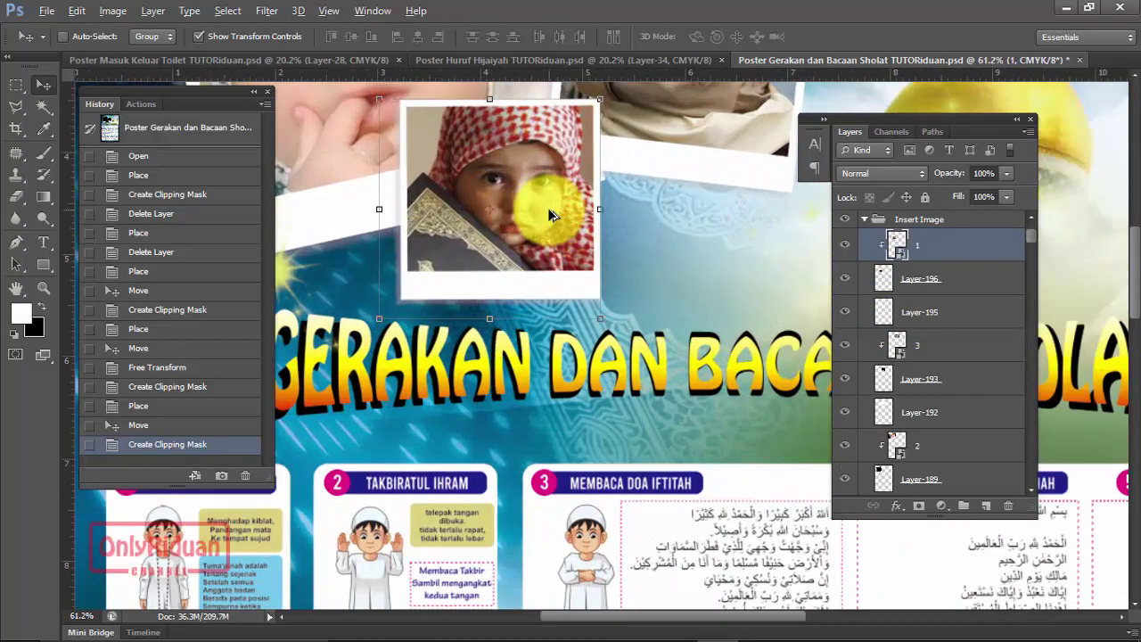
{"action": "scroll", "coordinate": [553, 216], "scroll_direction": "up", "scroll_amount": 2}
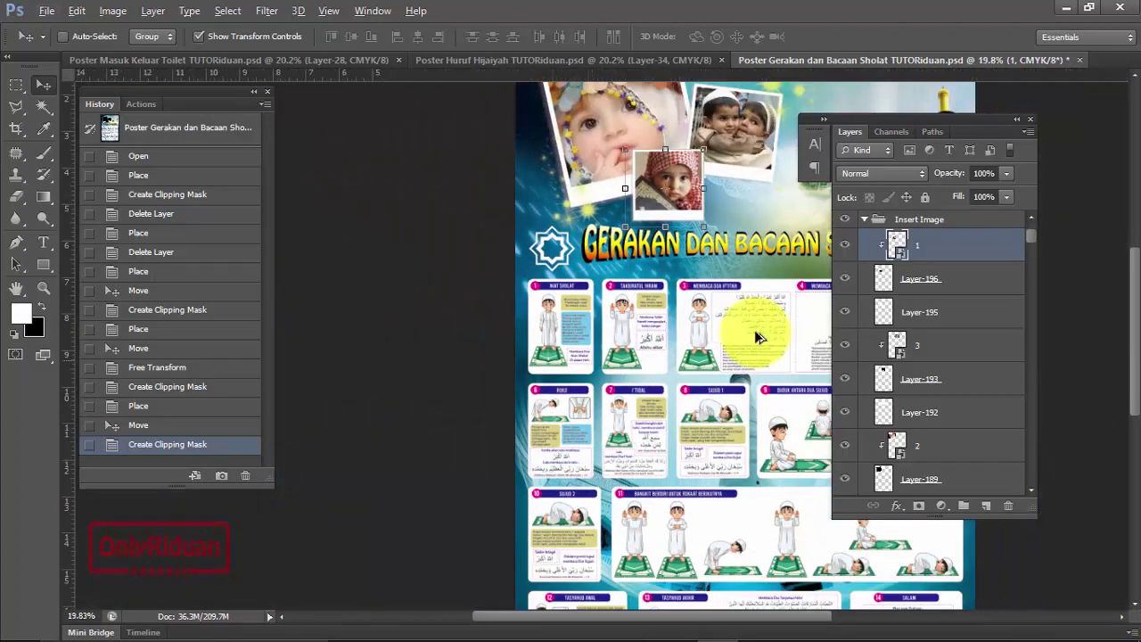
{"action": "scroll", "coordinate": [754, 337], "scroll_direction": "down", "scroll_amount": 1}
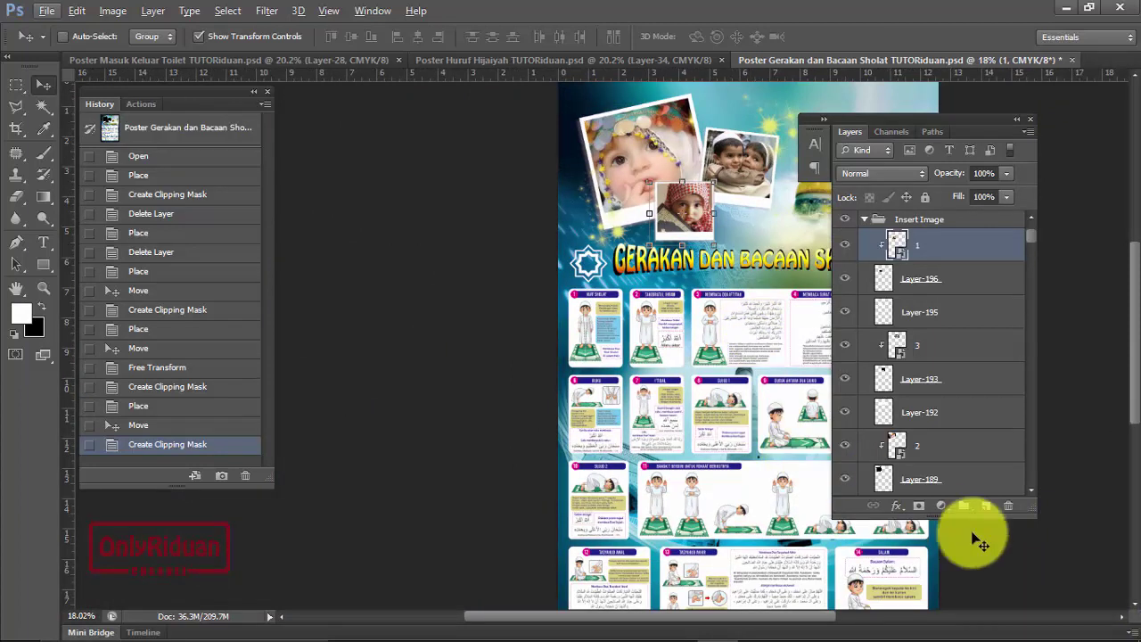
{"action": "left_click", "coordinate": [1121, 616]}
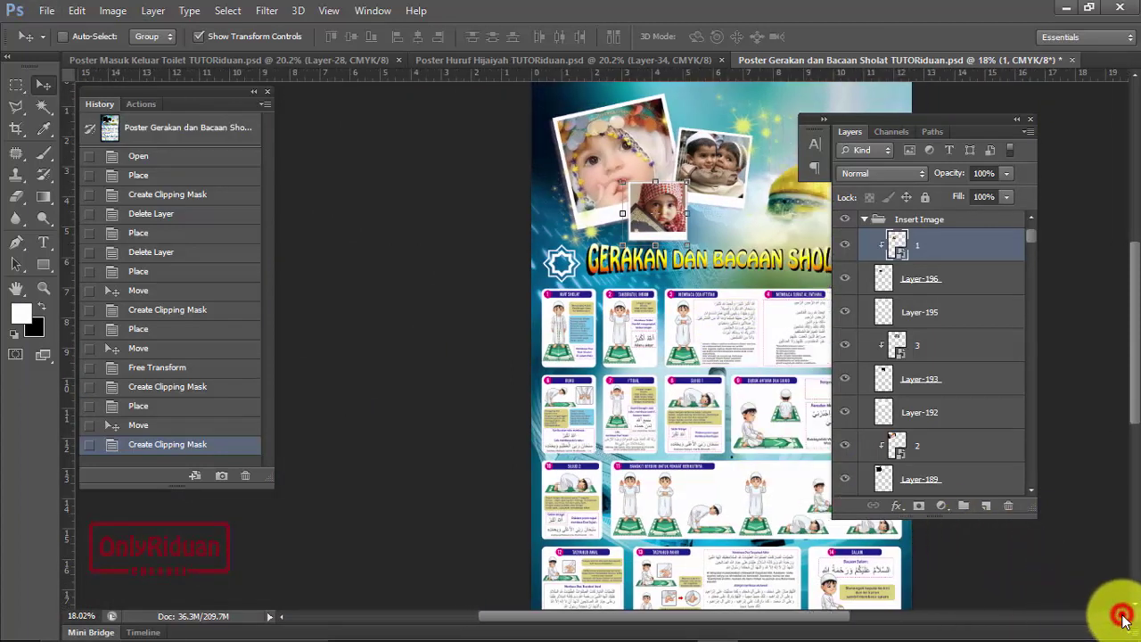
{"action": "left_click", "coordinate": [1121, 616]}
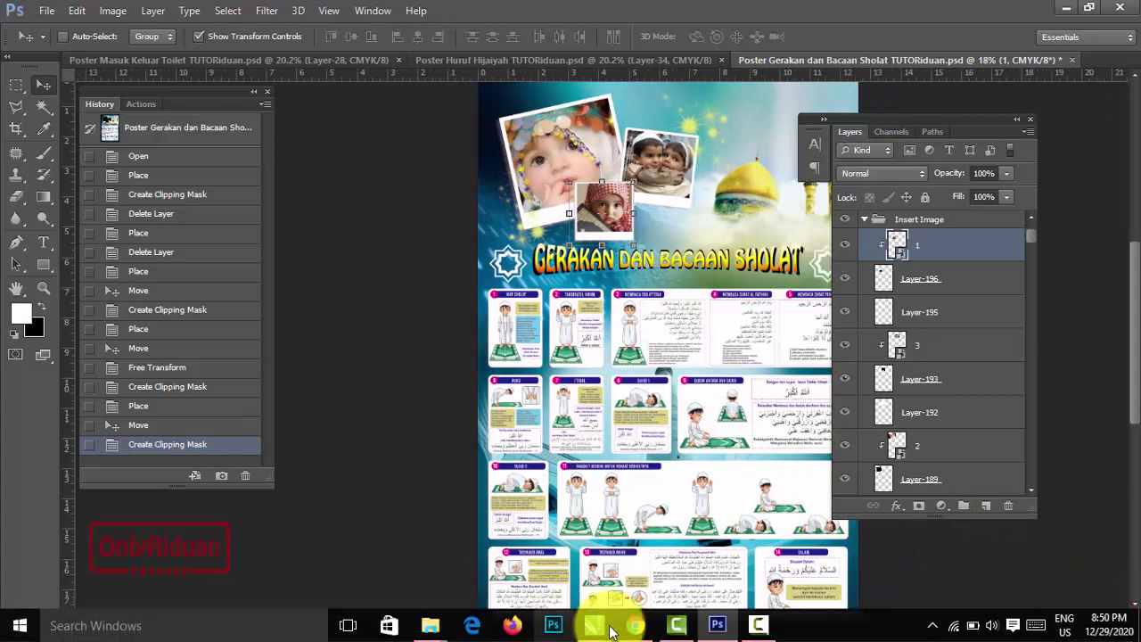
{"action": "mouse_move", "coordinate": [595, 626]}
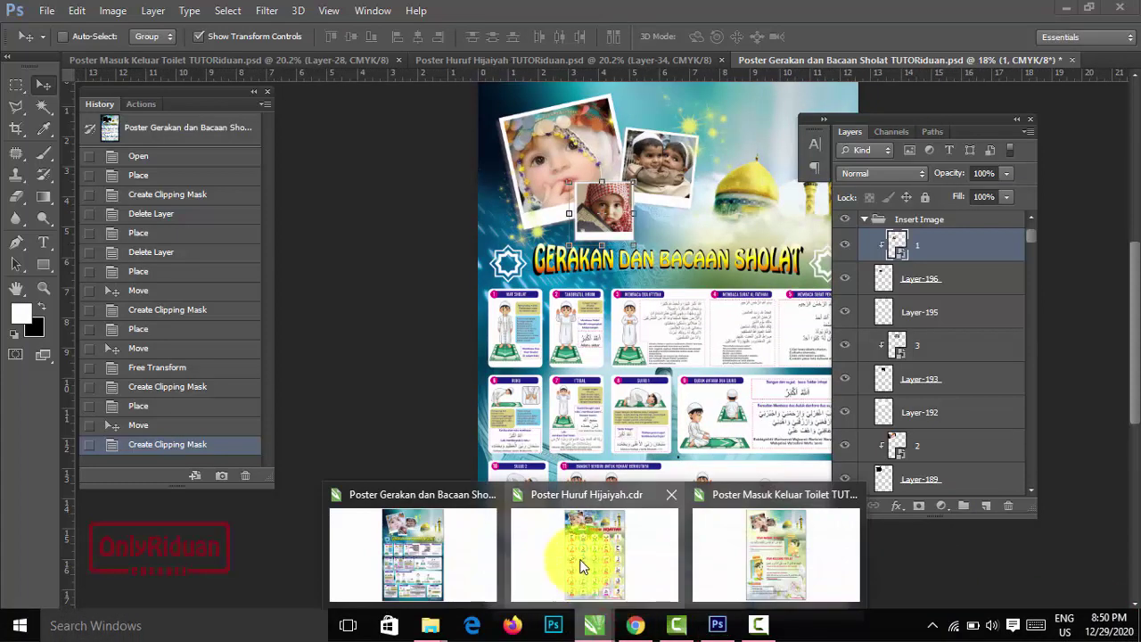
{"action": "left_click", "coordinate": [434, 534]}
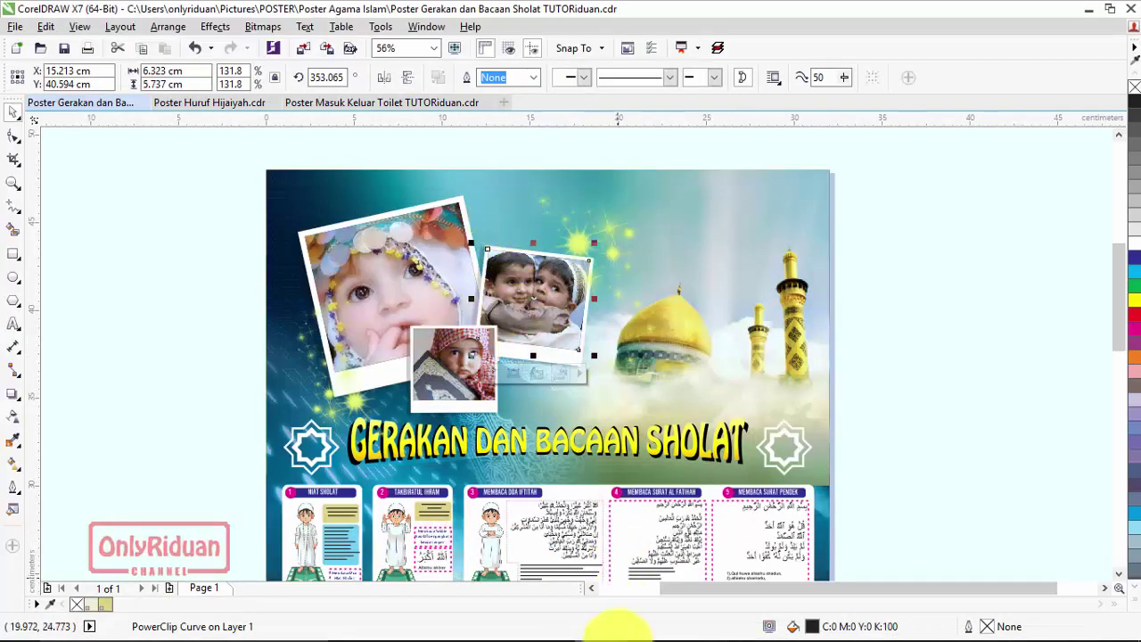
{"action": "left_click", "coordinate": [716, 624]}
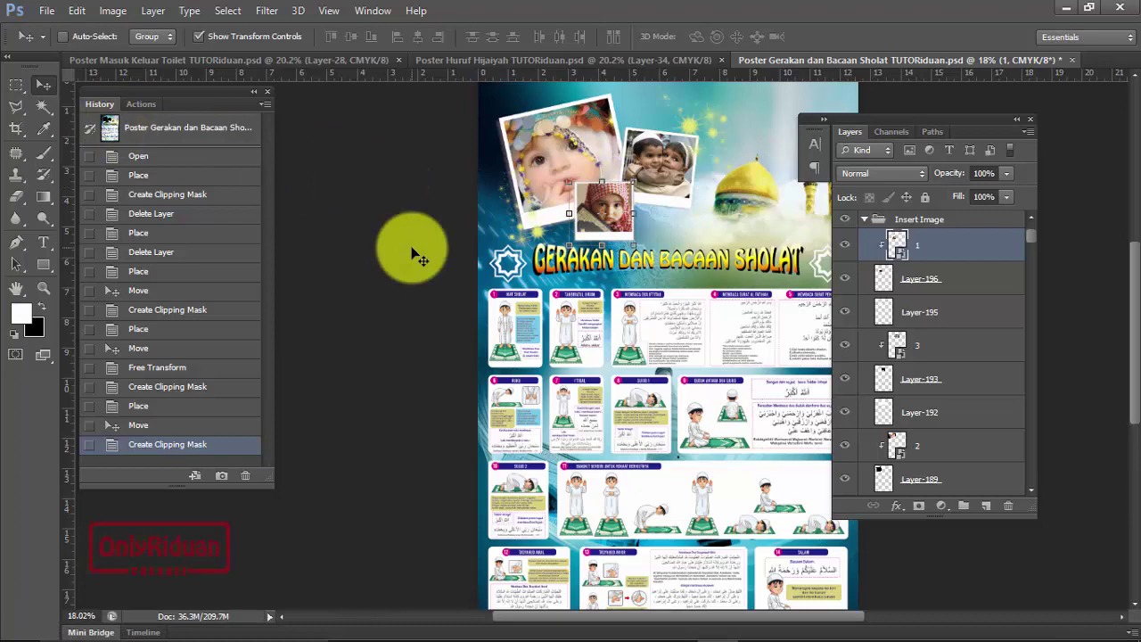
Step: Save a JPEG copy as Poster Gerakan dan Bacaan Sholat TUTORiduan.jpg in the PSD folder, with maximum quality 12 and progressive format
{"action": "left_click", "coordinate": [49, 14]}
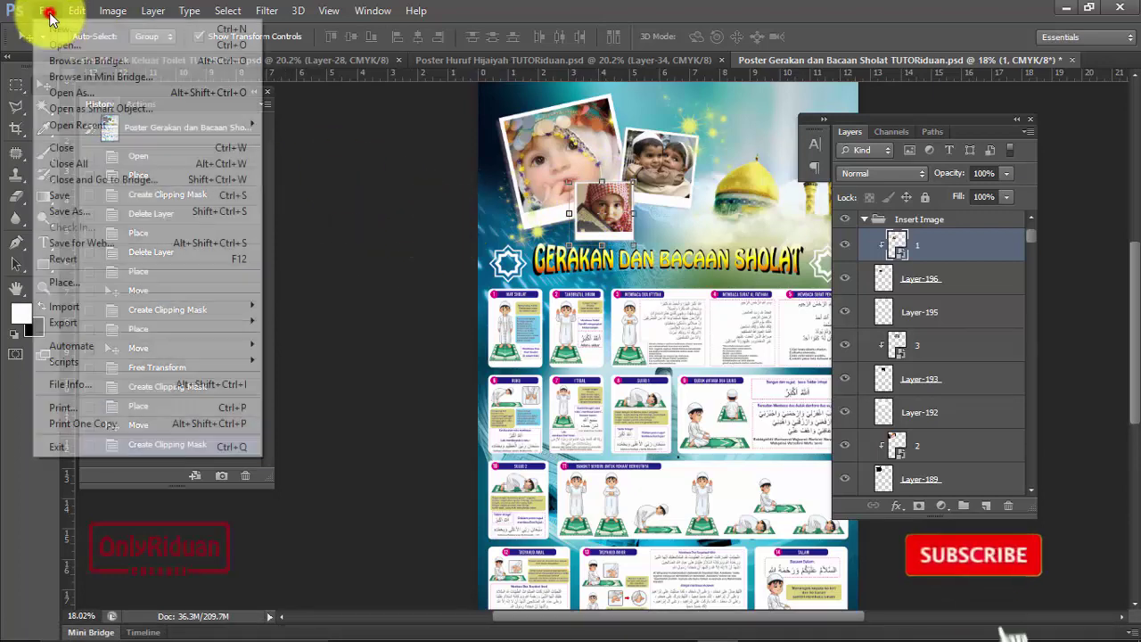
{"action": "left_click", "coordinate": [77, 213]}
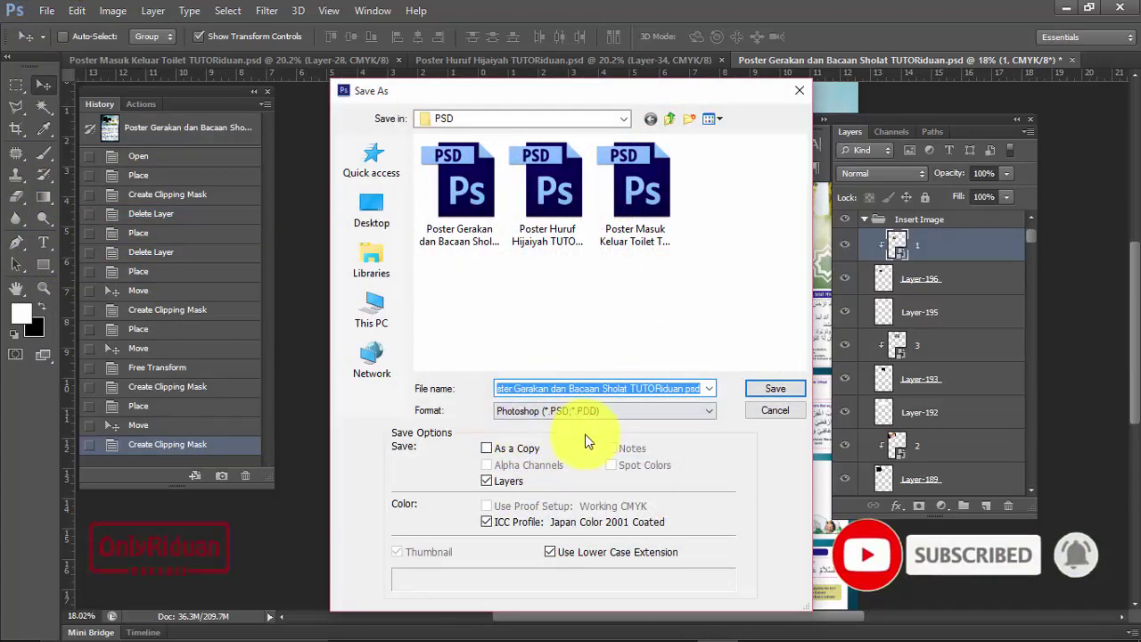
{"action": "left_click", "coordinate": [585, 412]}
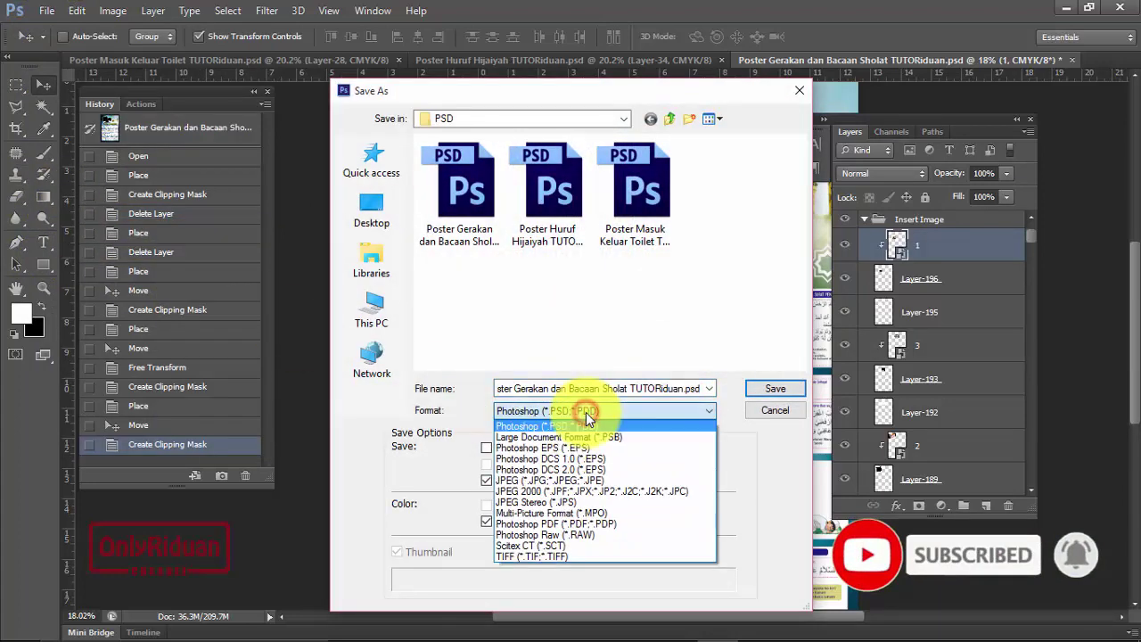
{"action": "left_click", "coordinate": [579, 479]}
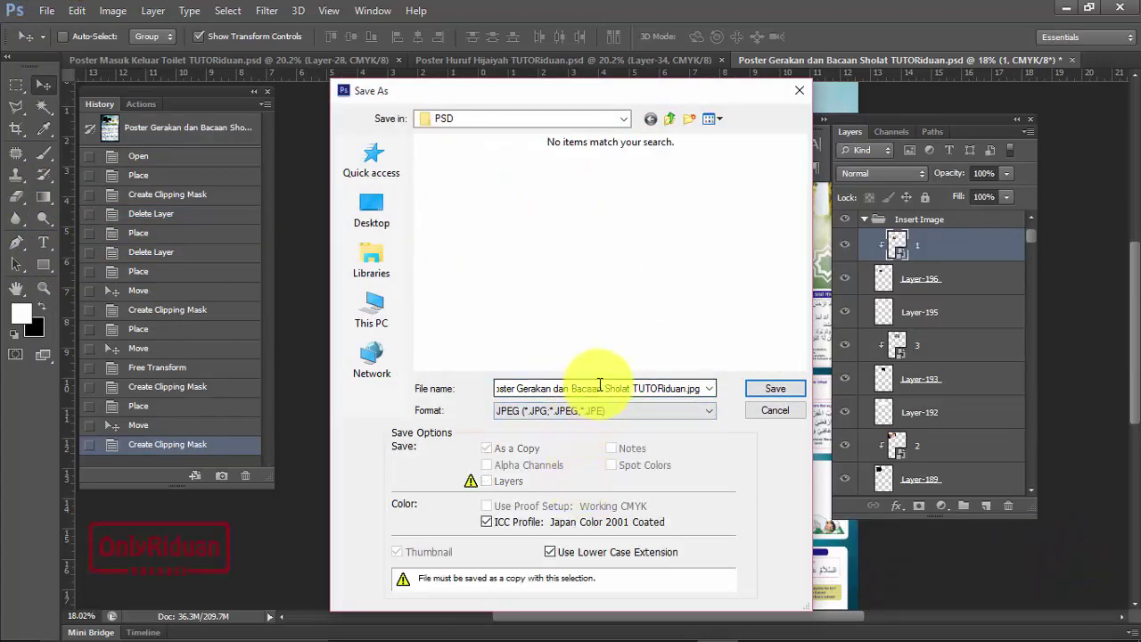
{"action": "left_click", "coordinate": [774, 389]}
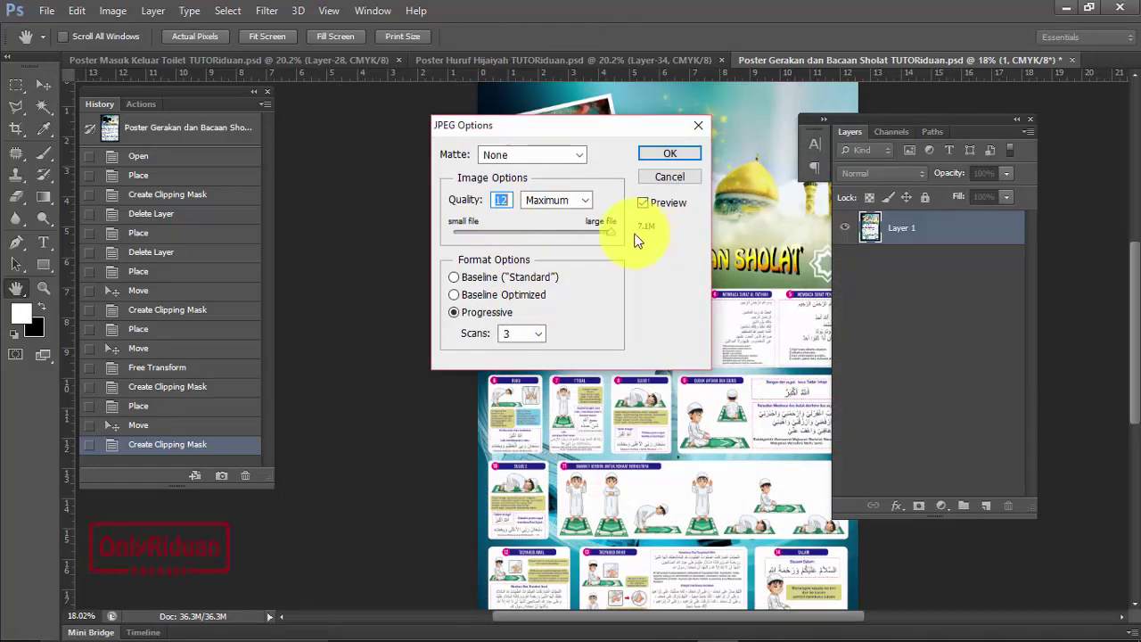
{"action": "left_click", "coordinate": [670, 154]}
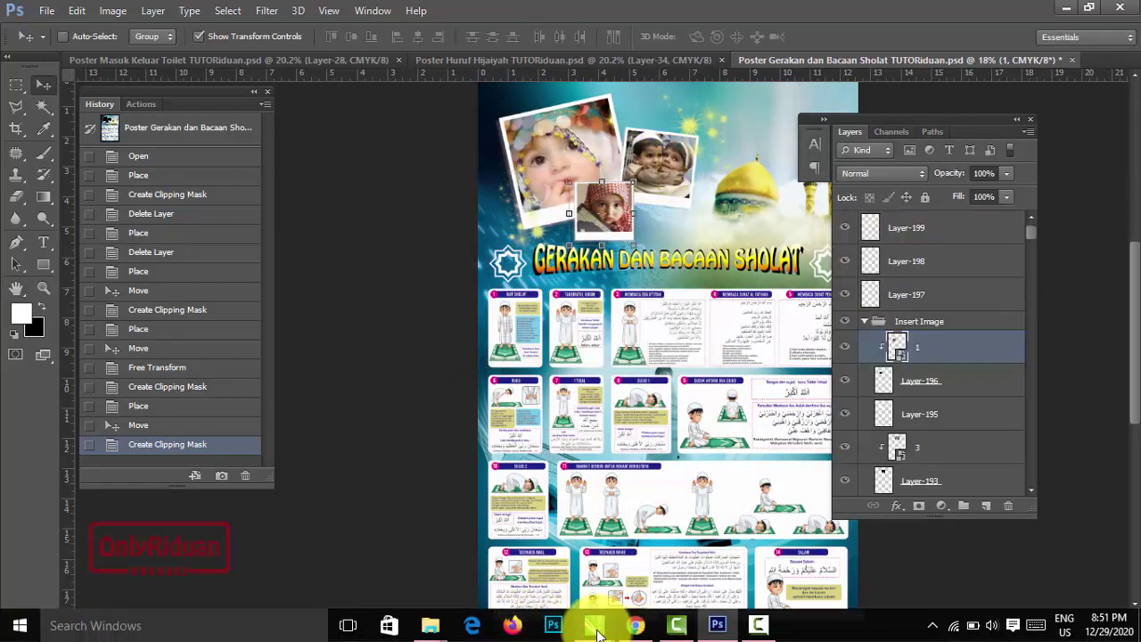
Step: Switch to CorelDRAW and select all objects of the Poster Gerakan dan Bacaan Sholat document
{"action": "left_click", "coordinate": [594, 625]}
{"action": "left_click", "coordinate": [594, 576]}
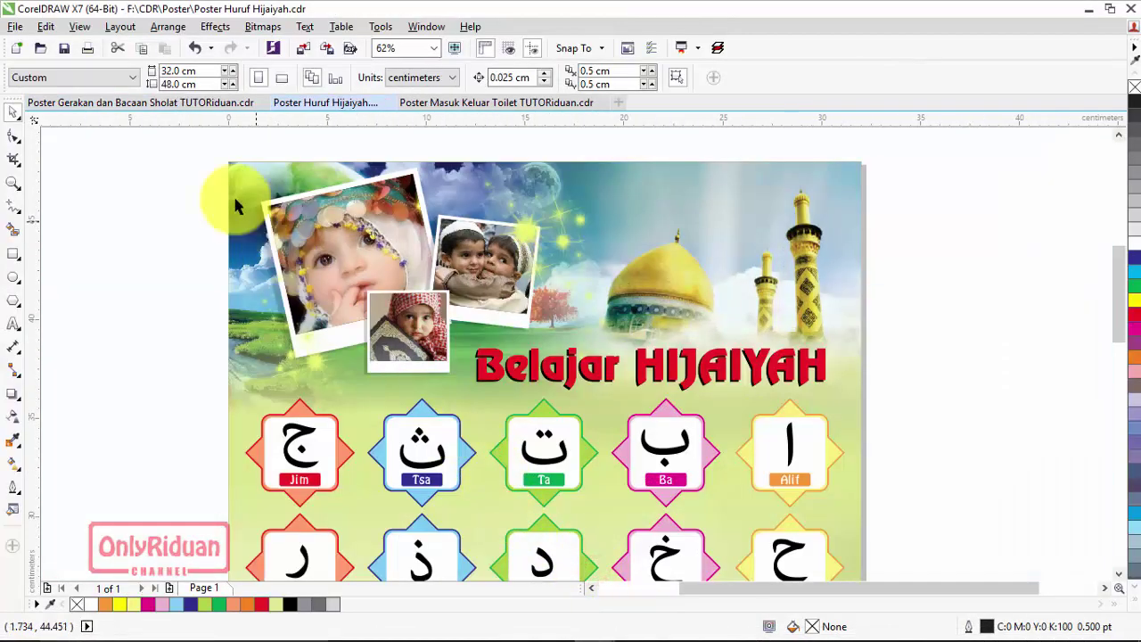
{"action": "left_click", "coordinate": [182, 102]}
{"action": "scroll", "coordinate": [379, 189], "scroll_direction": "down", "scroll_amount": 4}
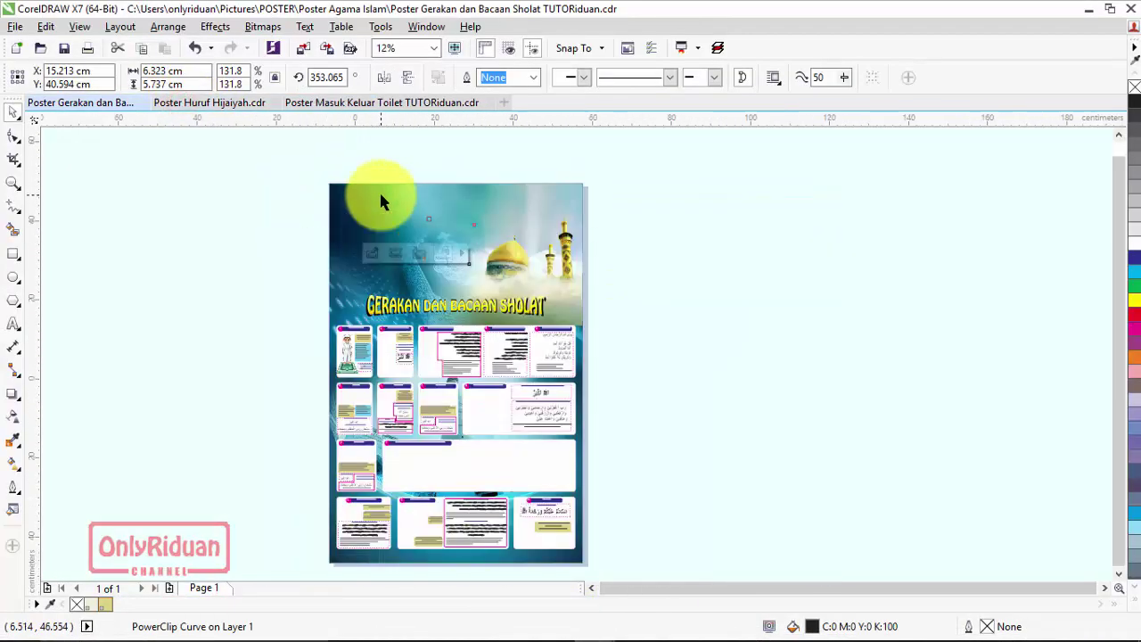
{"action": "left_click_drag", "start_coordinate": [290, 160], "coordinate": [492, 408]}
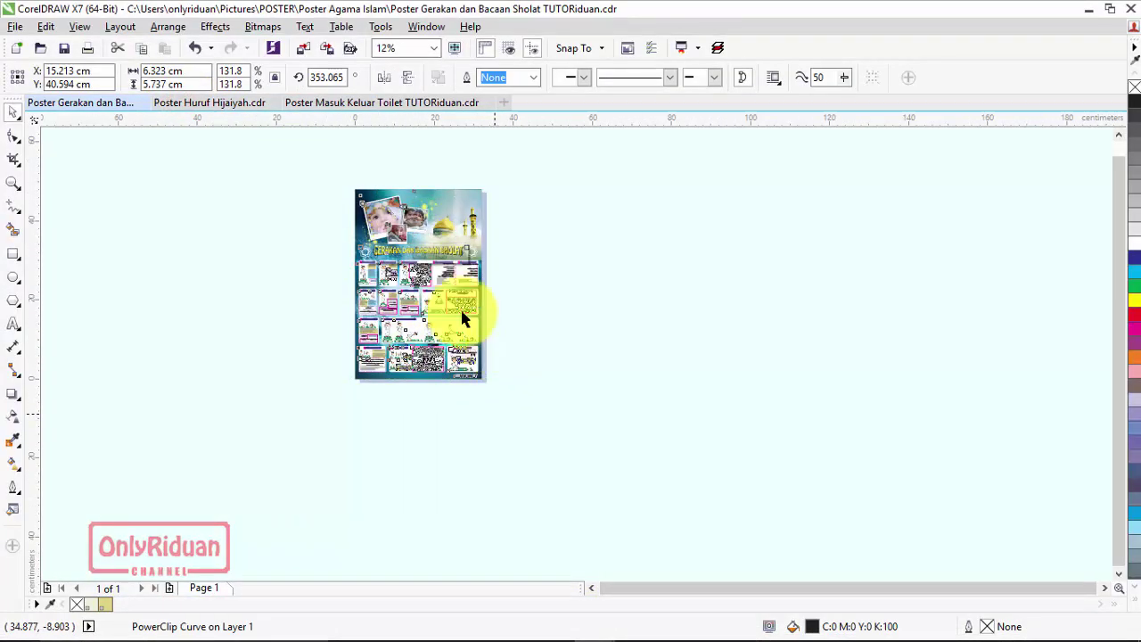
Step: Start exporting the selected objects as the JPG file Poster Gerakan dan Bacaan Sholat.jpg in the Poster Agama Islam folder
{"action": "left_click", "coordinate": [15, 26]}
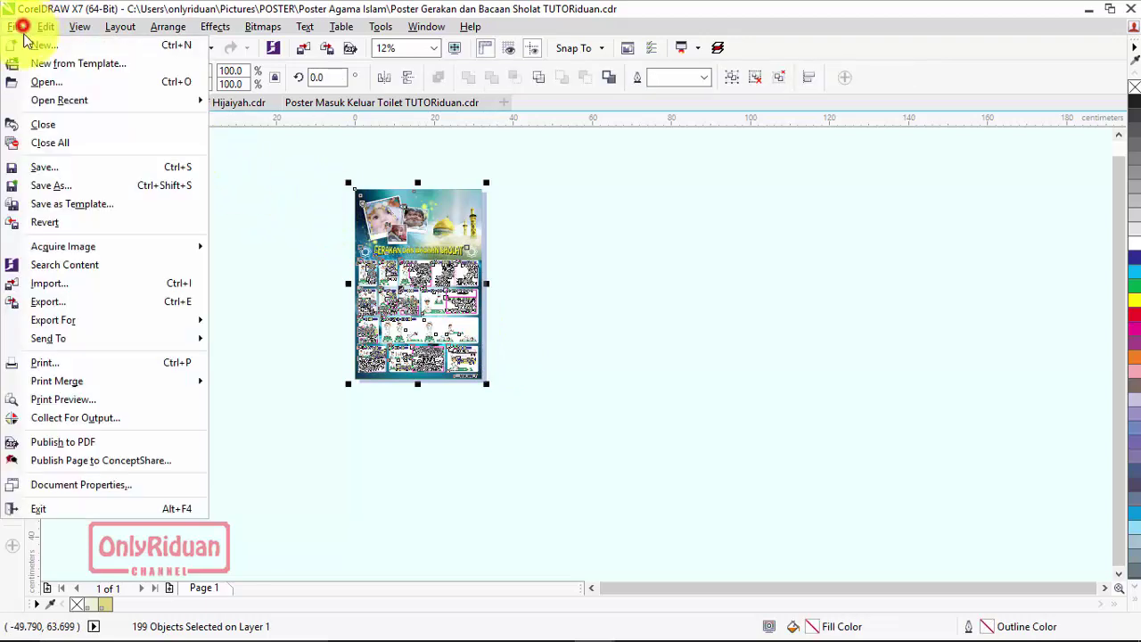
{"action": "left_click", "coordinate": [52, 303]}
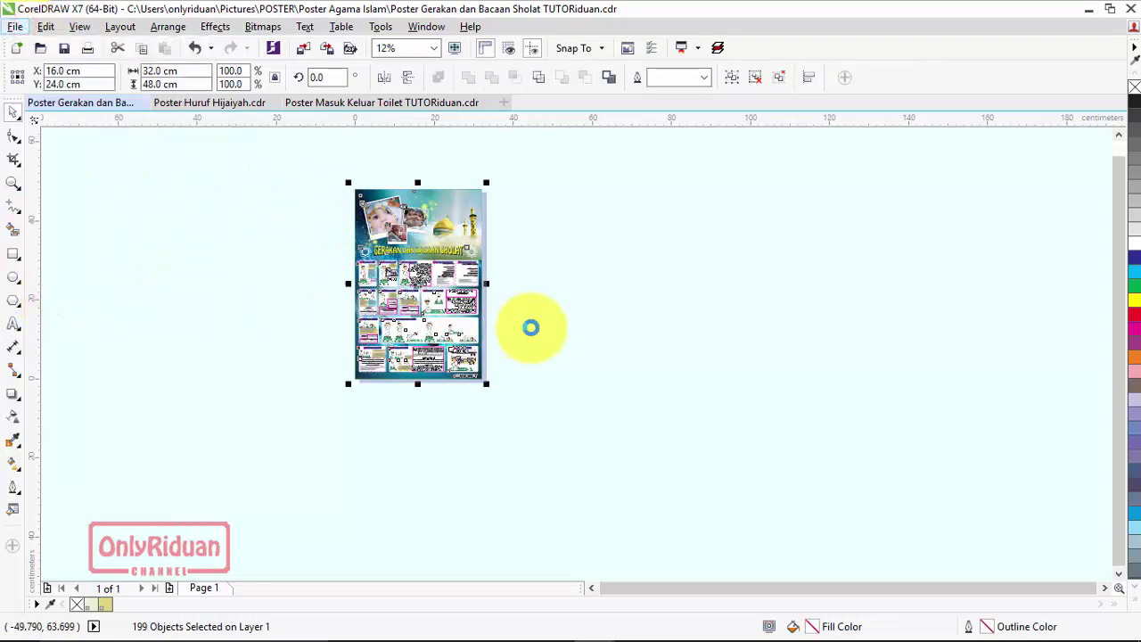
{"action": "left_click_drag", "start_coordinate": [746, 100], "coordinate": [575, 89]}
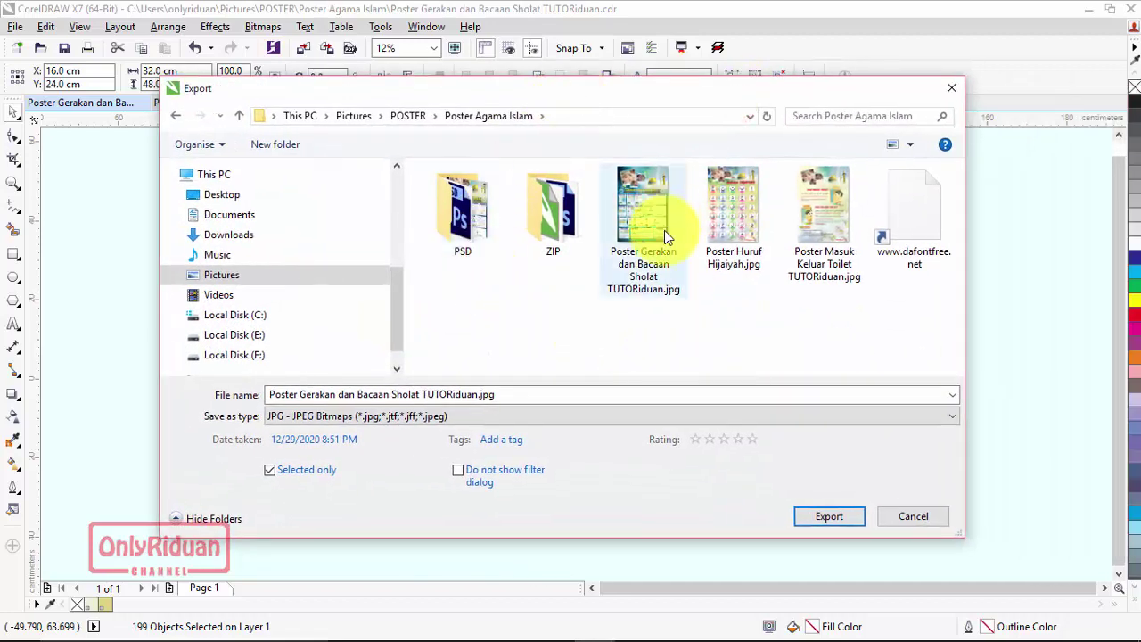
{"action": "left_click", "coordinate": [491, 390]}
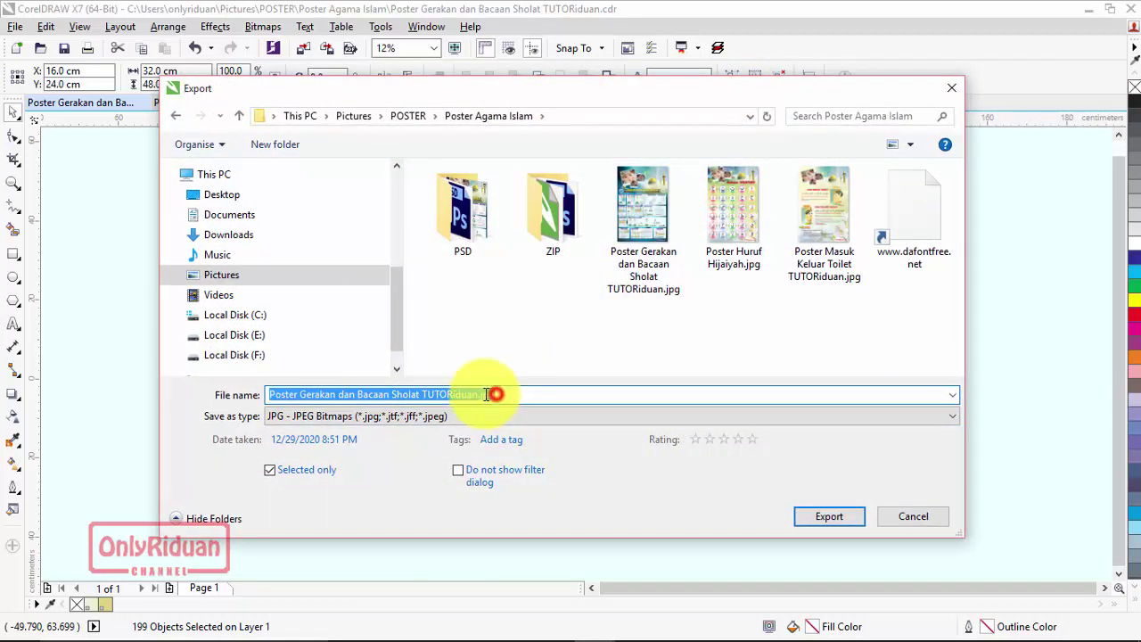
{"action": "left_click", "coordinate": [479, 393]}
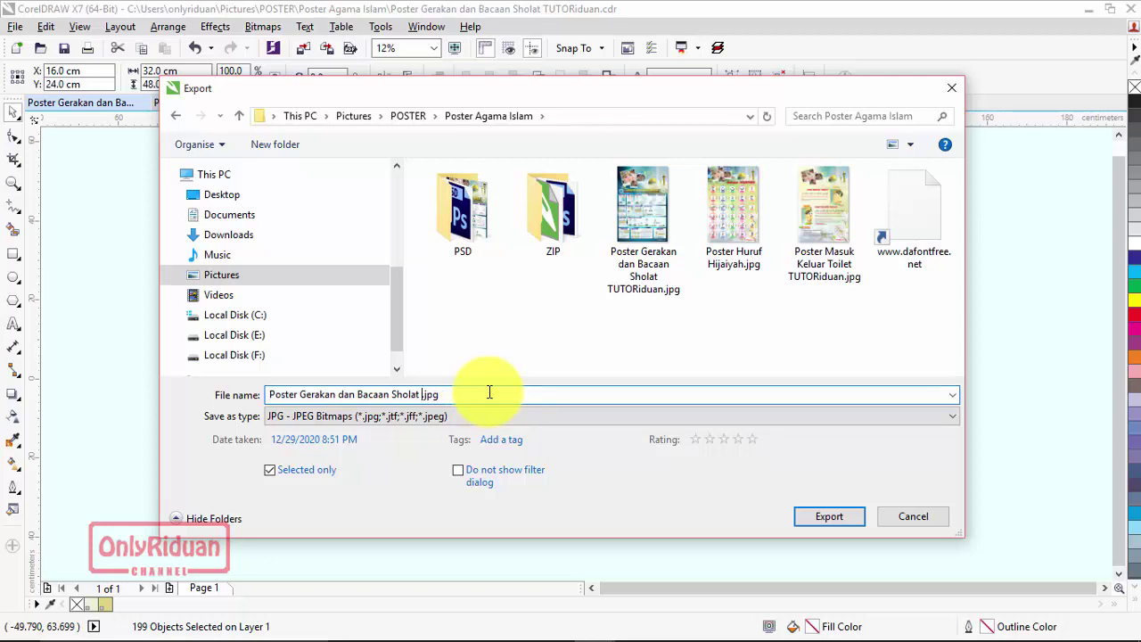
{"action": "left_click", "coordinate": [829, 517]}
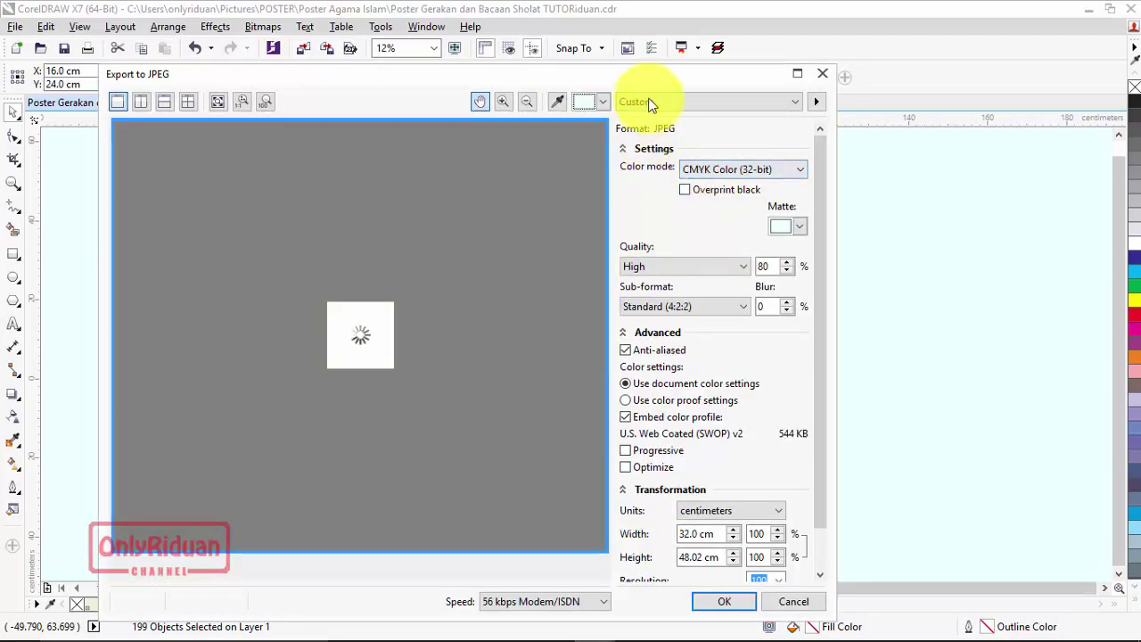
Step: Set the JPEG export resolution to 300 and finish the export
{"action": "left_click_drag", "start_coordinate": [648, 77], "coordinate": [641, 43]}
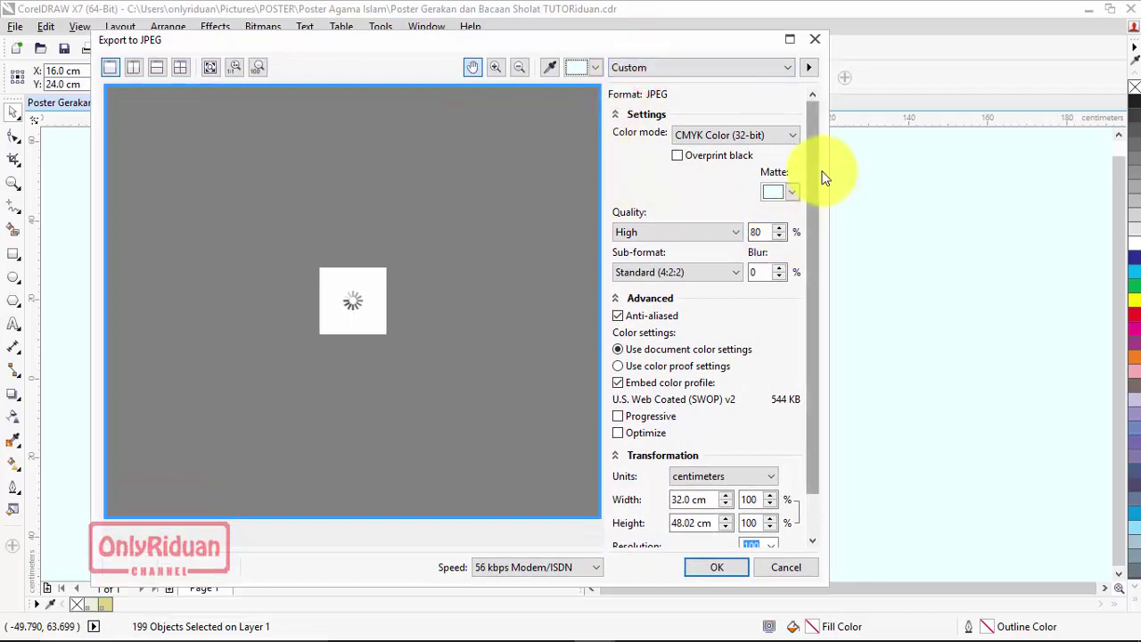
{"action": "left_click_drag", "start_coordinate": [815, 169], "coordinate": [818, 223]}
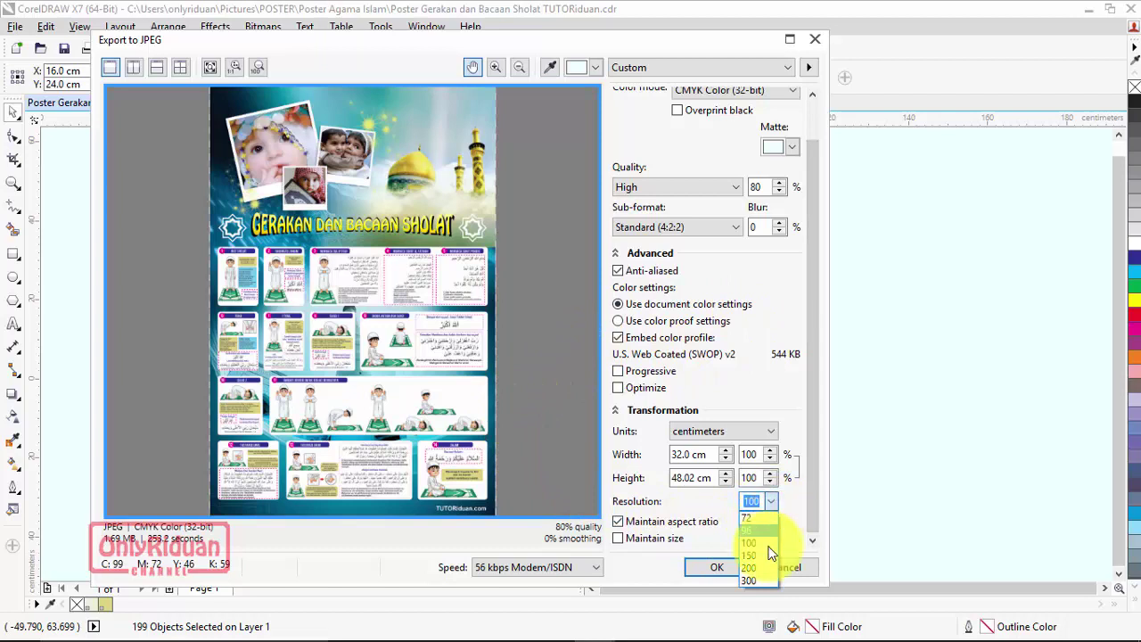
{"action": "left_click", "coordinate": [753, 580]}
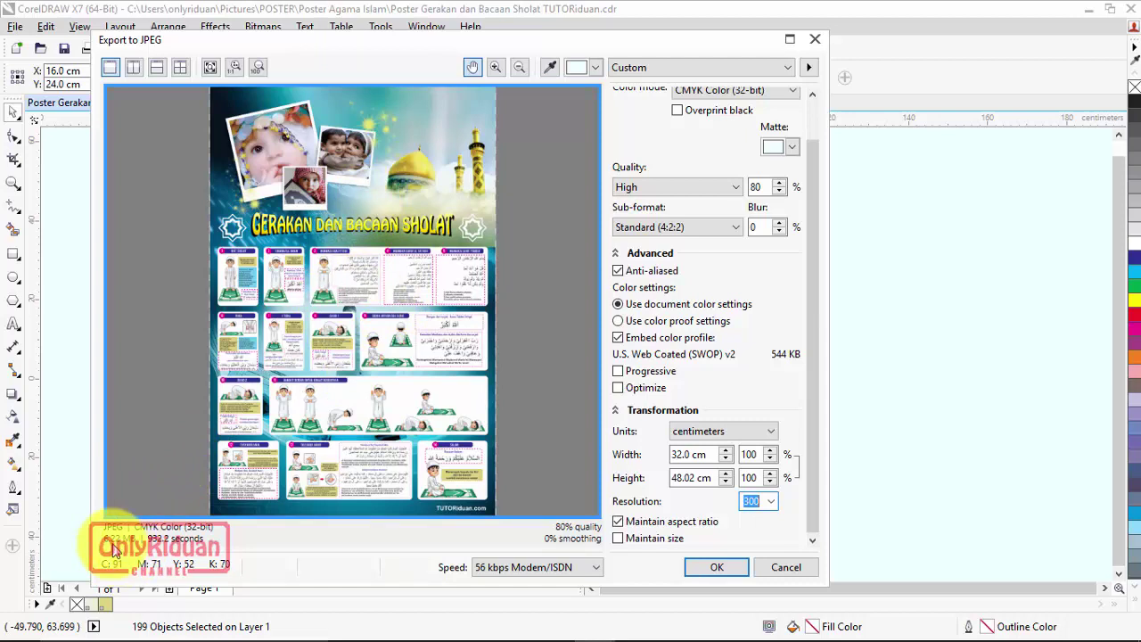
{"action": "left_click", "coordinate": [713, 569]}
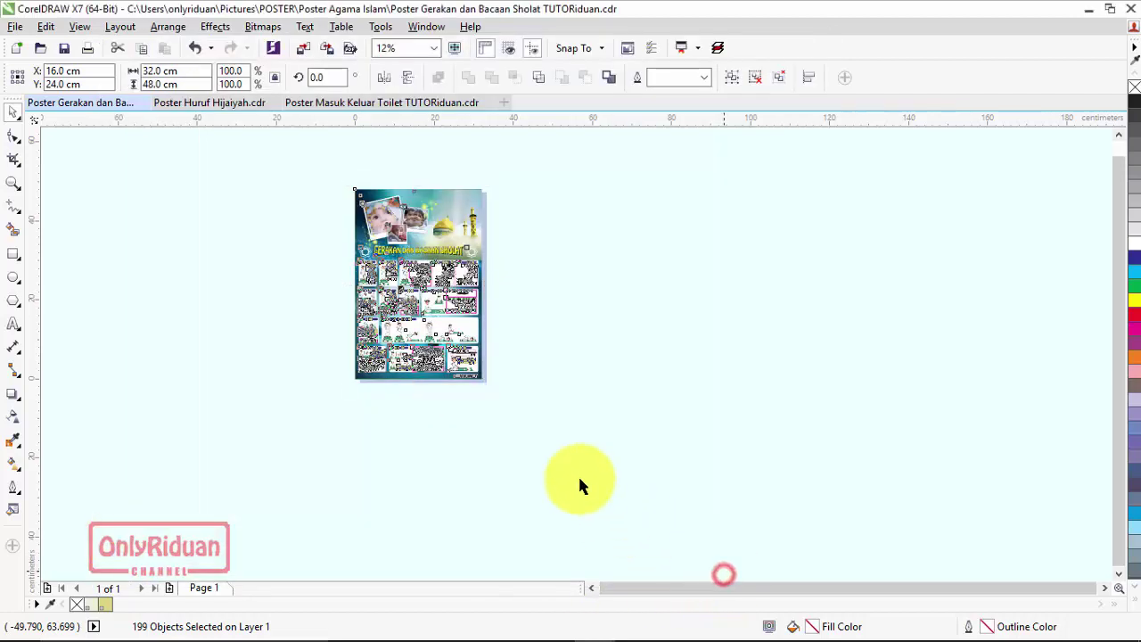
Step: In File Explorer, view the exported Poster Gerakan dan Bacaan Sholat.jpg from the Poster Agama Islam folder and return to the whole poster in CorelDRAW
{"action": "mouse_move", "coordinate": [540, 621]}
{"action": "mouse_move", "coordinate": [433, 621]}
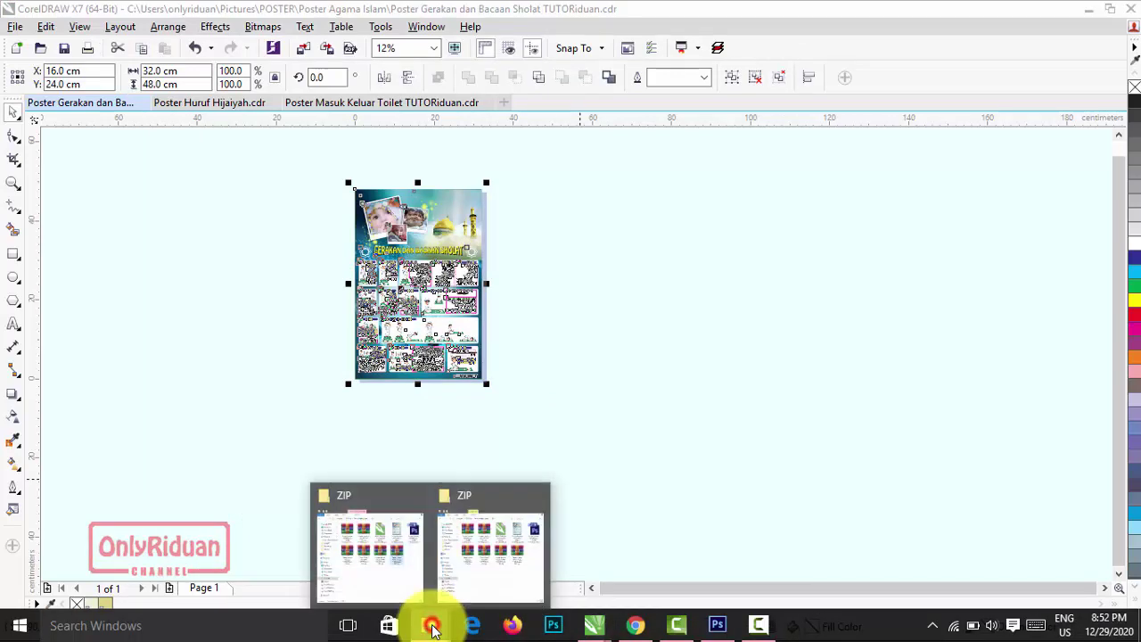
{"action": "left_click", "coordinate": [351, 549]}
{"action": "key", "text": "alt+Up"}
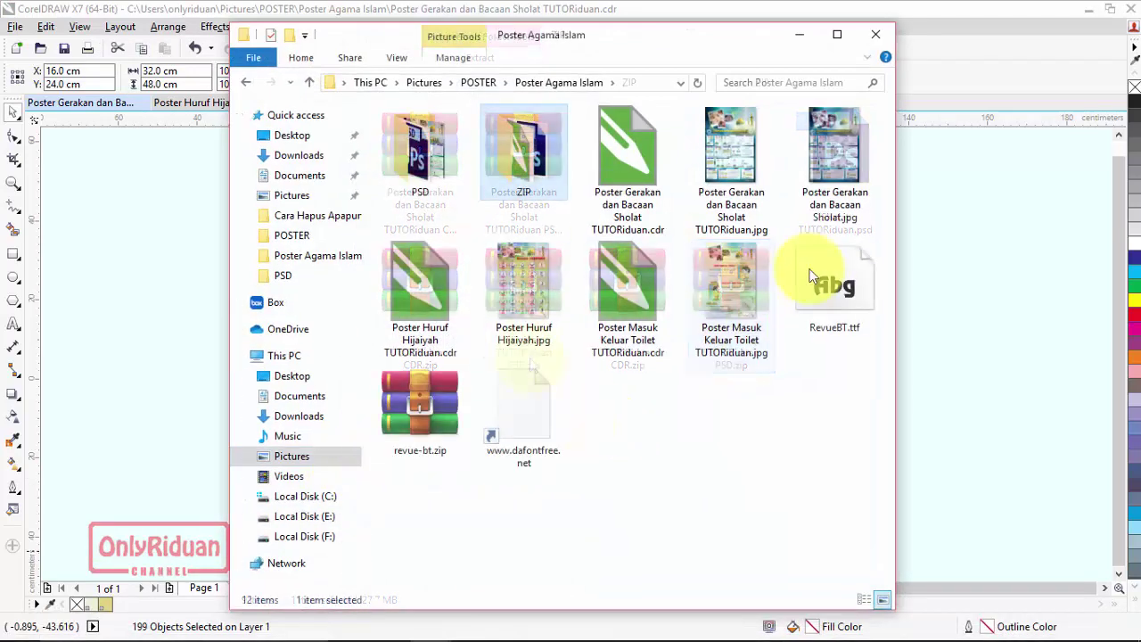
{"action": "left_click", "coordinate": [836, 183]}
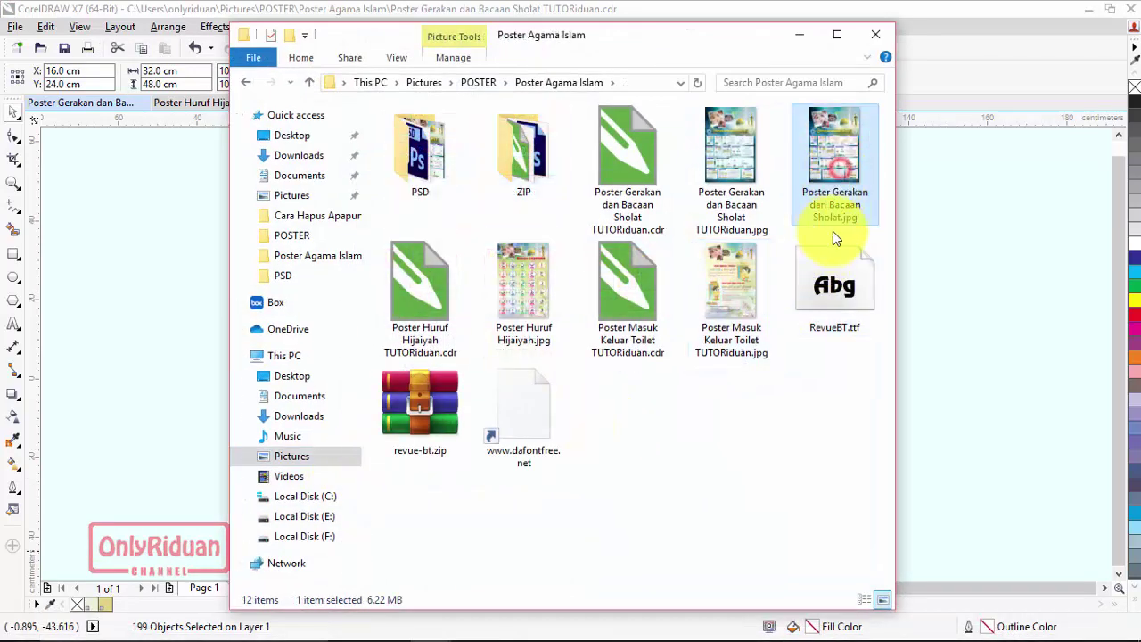
{"action": "double_click", "coordinate": [827, 151]}
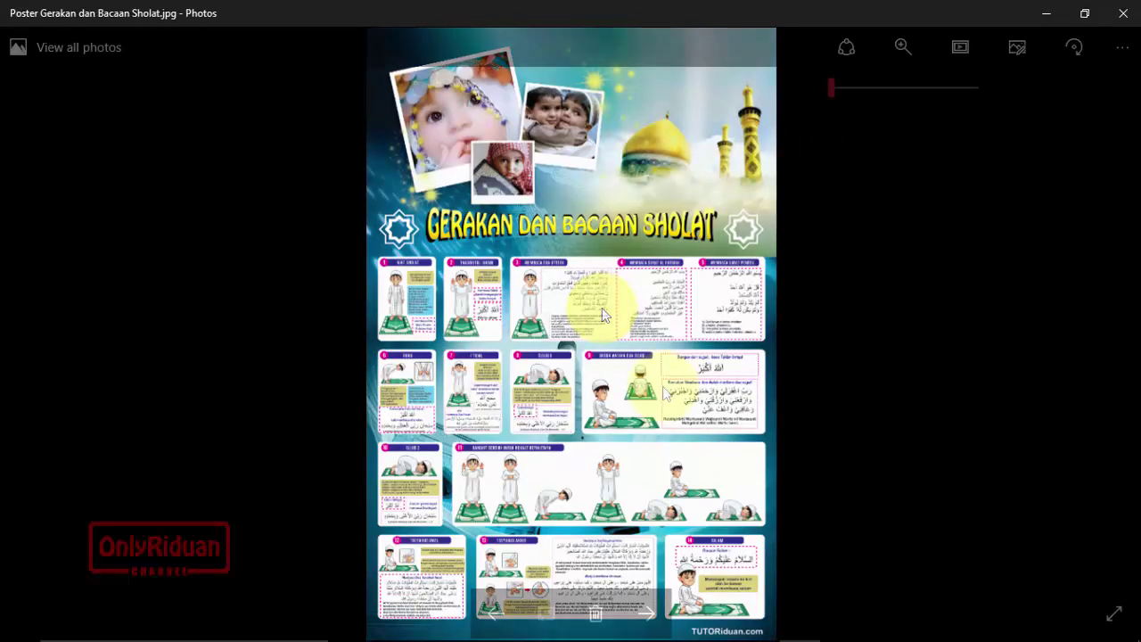
{"action": "left_click", "coordinate": [1123, 13]}
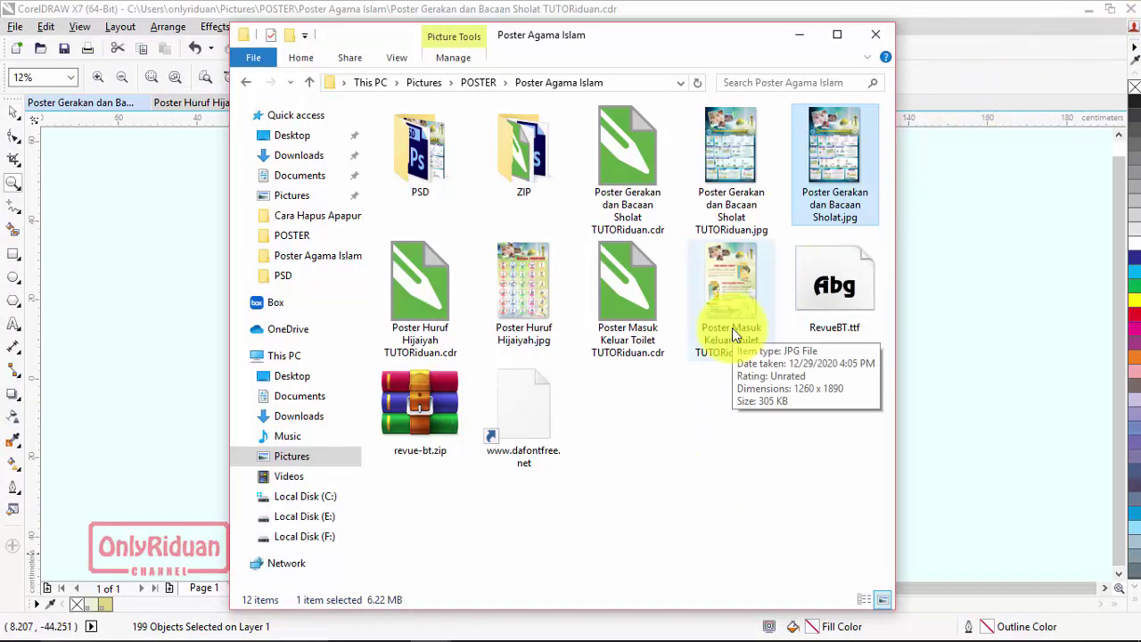
{"action": "left_click", "coordinate": [801, 36]}
{"action": "left_click", "coordinate": [178, 78]}
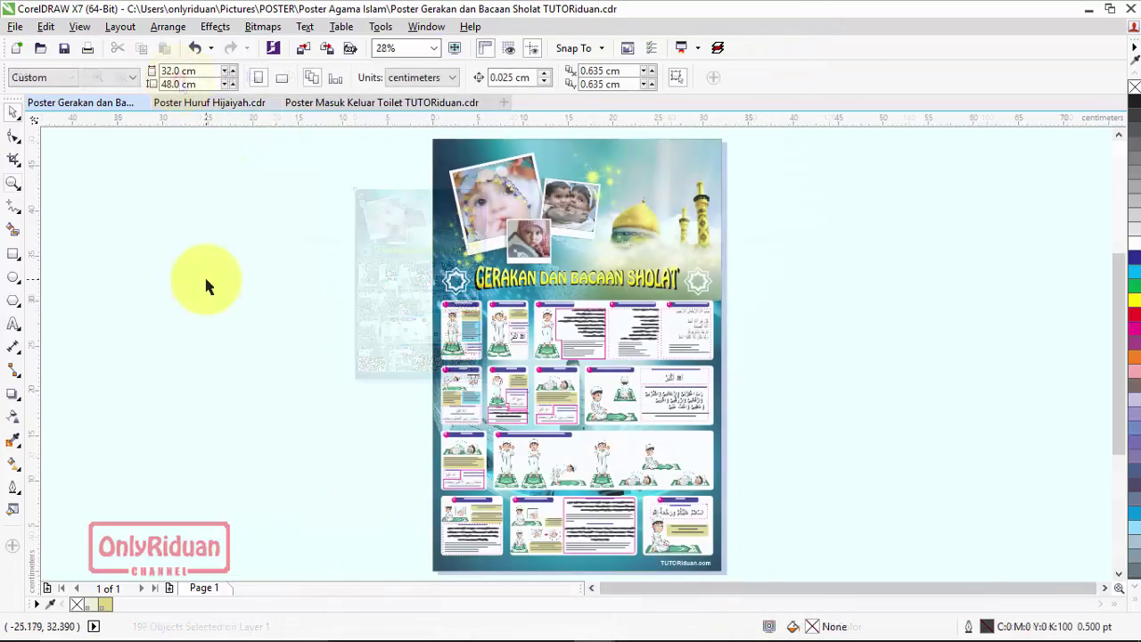